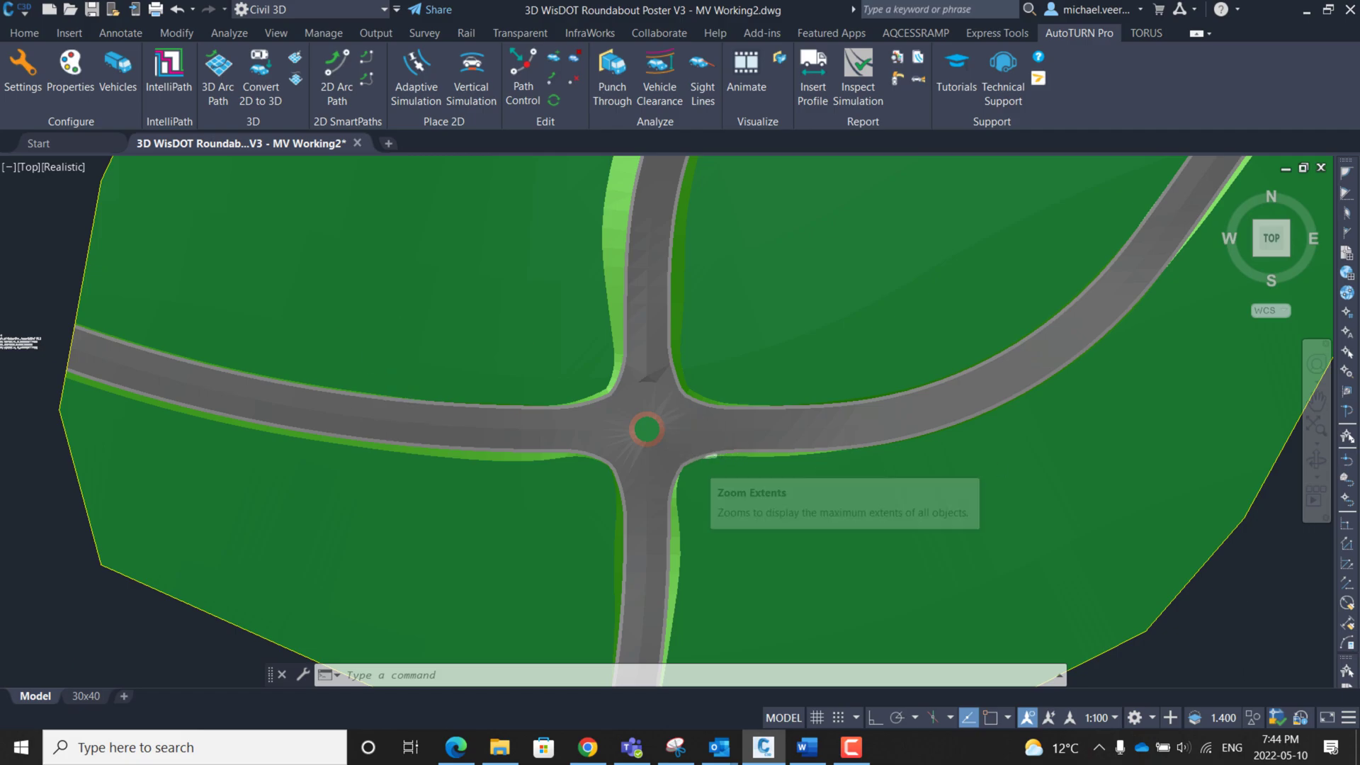
# Inspect the properties of a 3D face on the central island's apron and of one on the adjacent roadway
pyautogui.scroll(5, 706, 455)
pyautogui.moveTo(706, 455); pyautogui.dragTo(744, 478, button='middle')
pyautogui.keyDown('shift'); pyautogui.moveTo(636, 436); pyautogui.dragTo(628, 341, button='middle'); pyautogui.keyUp('shift')
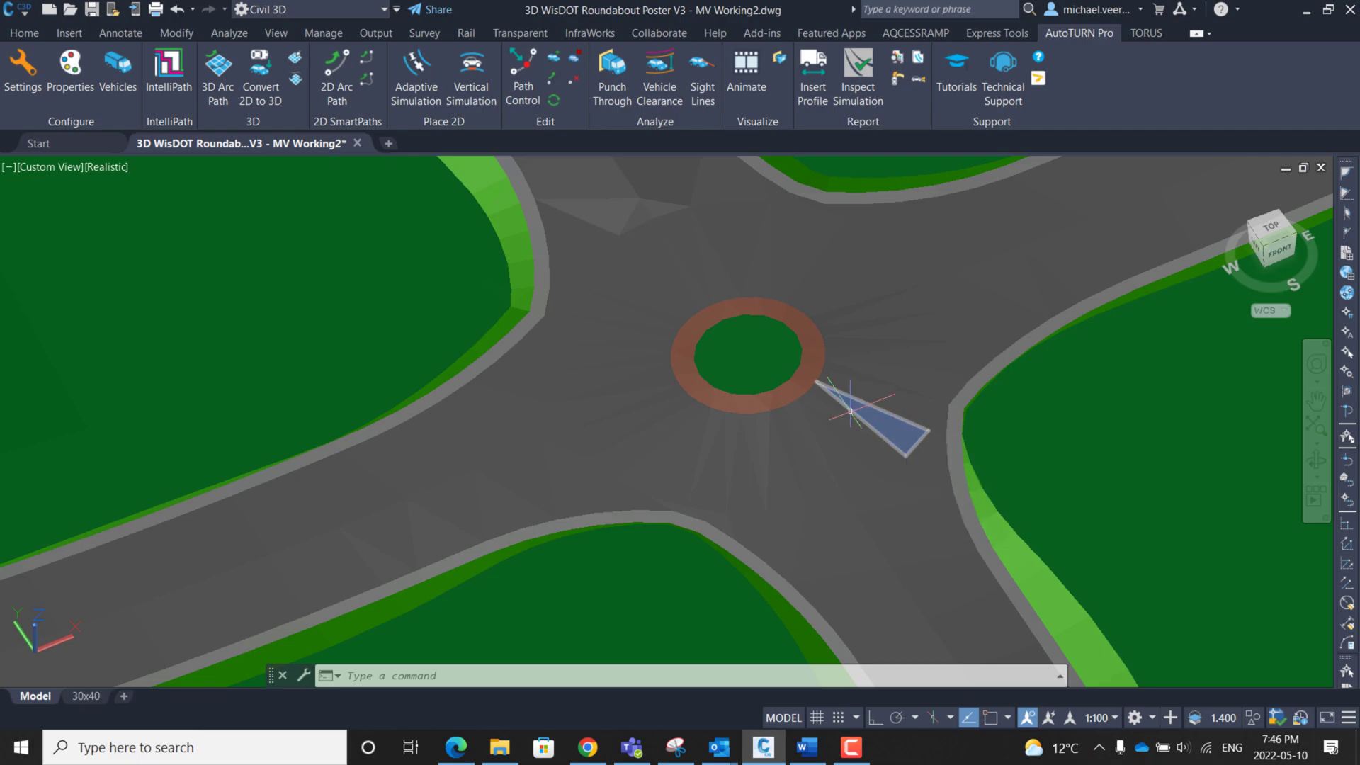
pyautogui.click(787, 390)
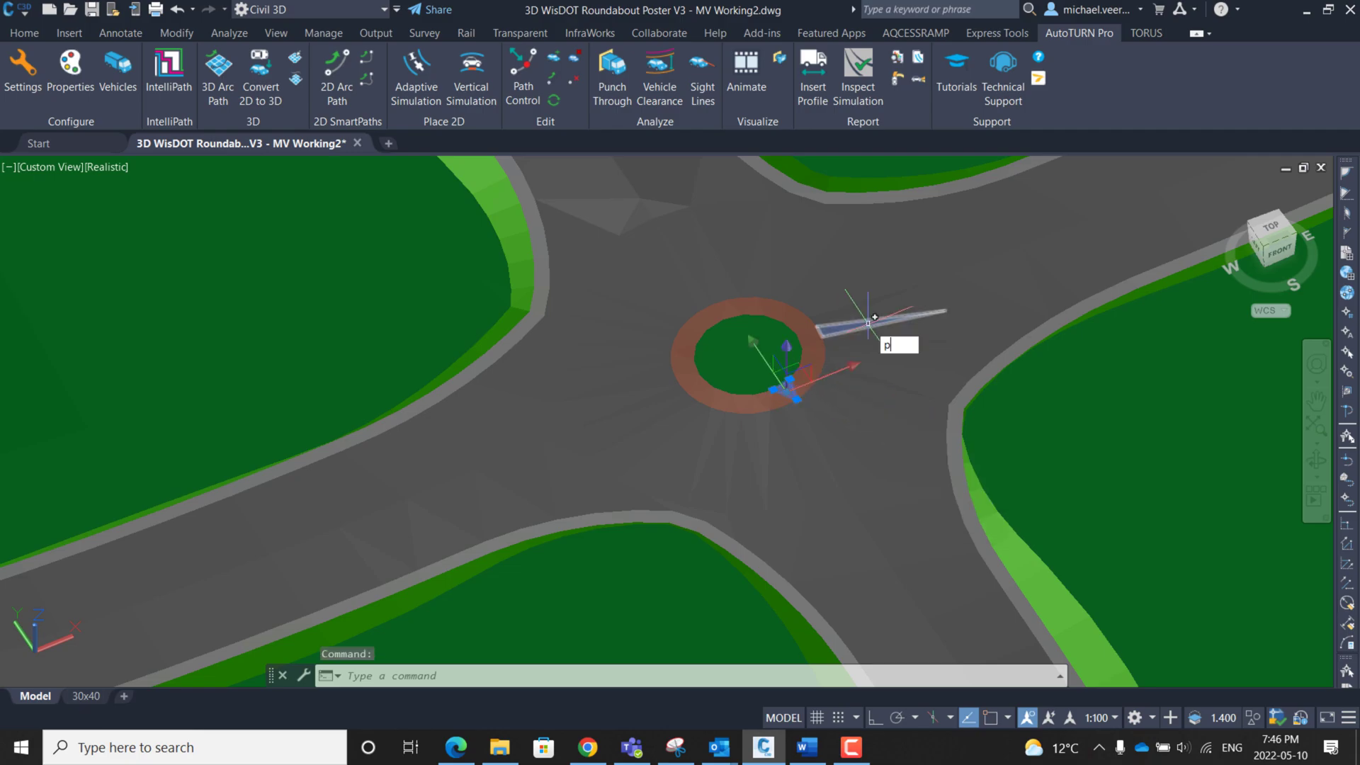
pyautogui.doubleClick(874, 317)
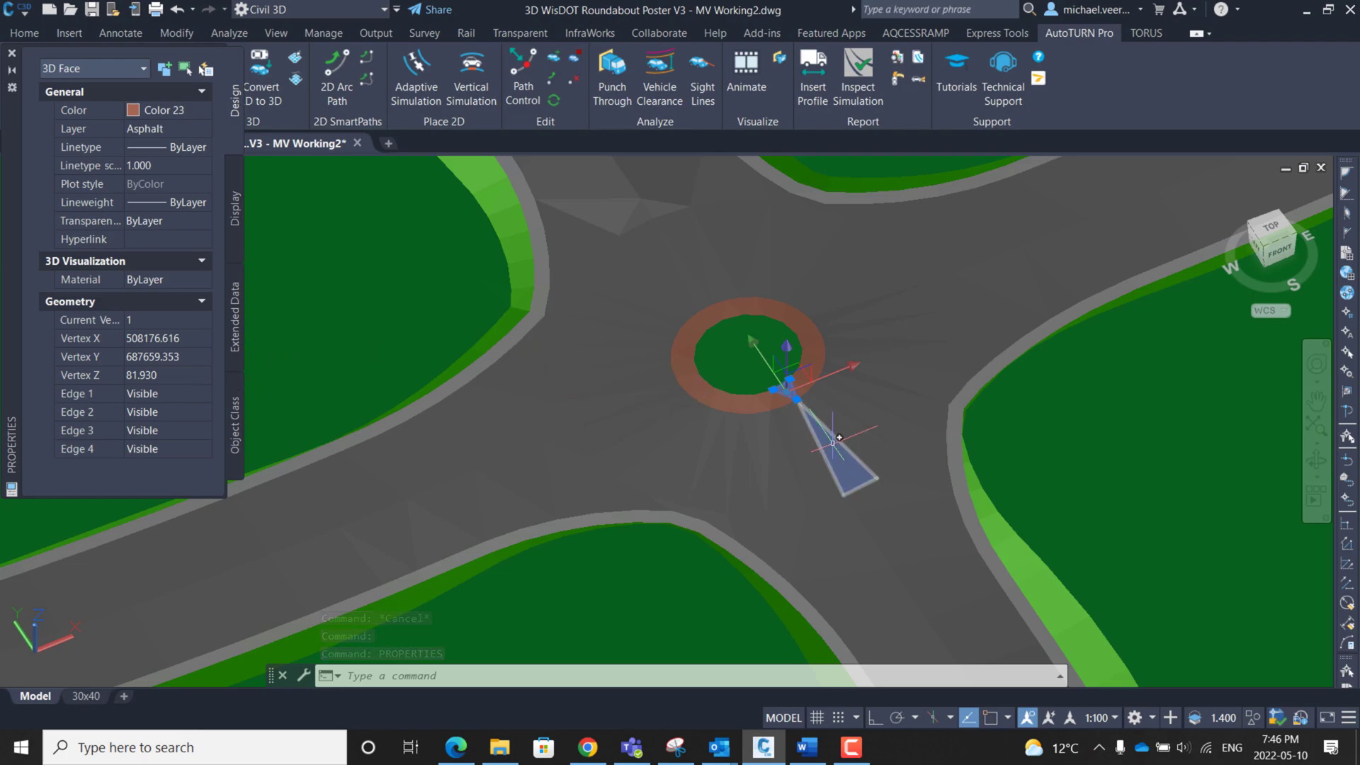
pyautogui.press('Escape')
pyautogui.click(833, 443)
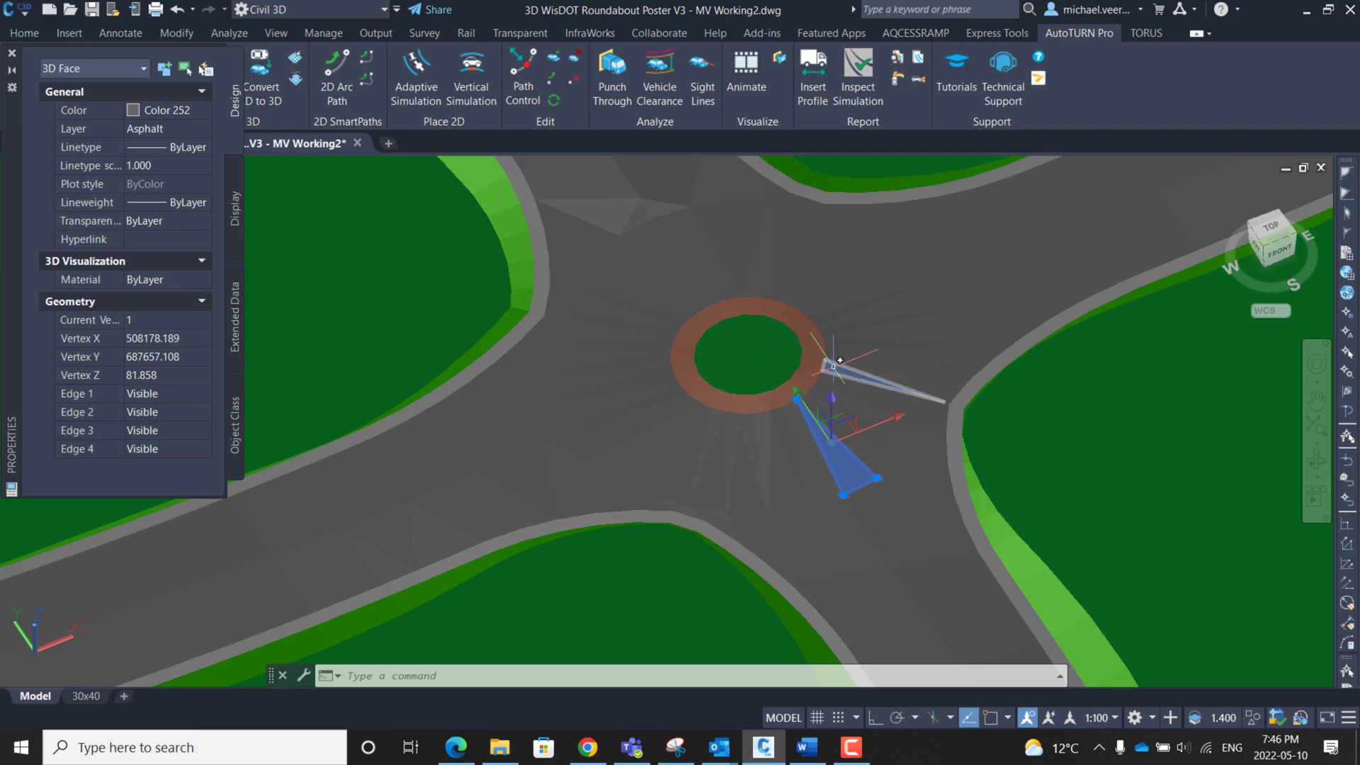
pyautogui.press('Escape')
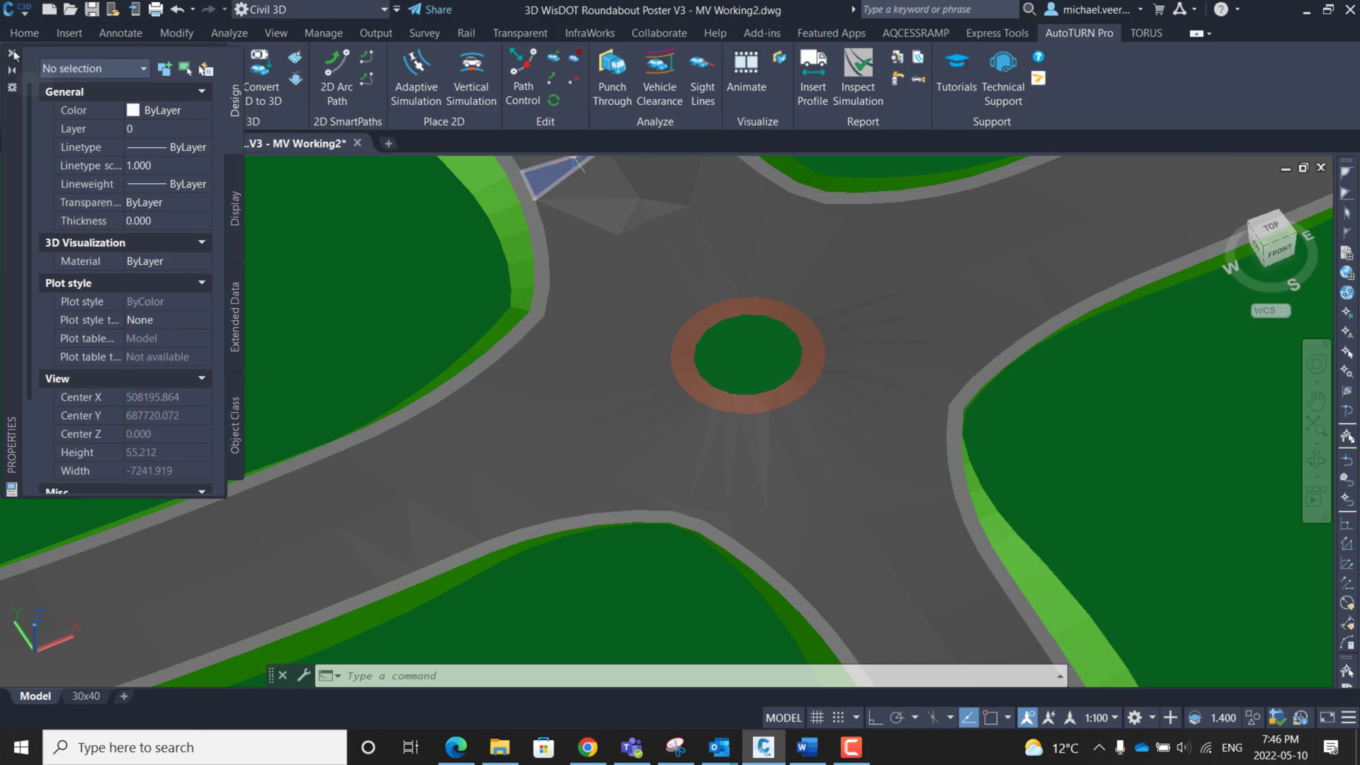
pyautogui.click(12, 54)
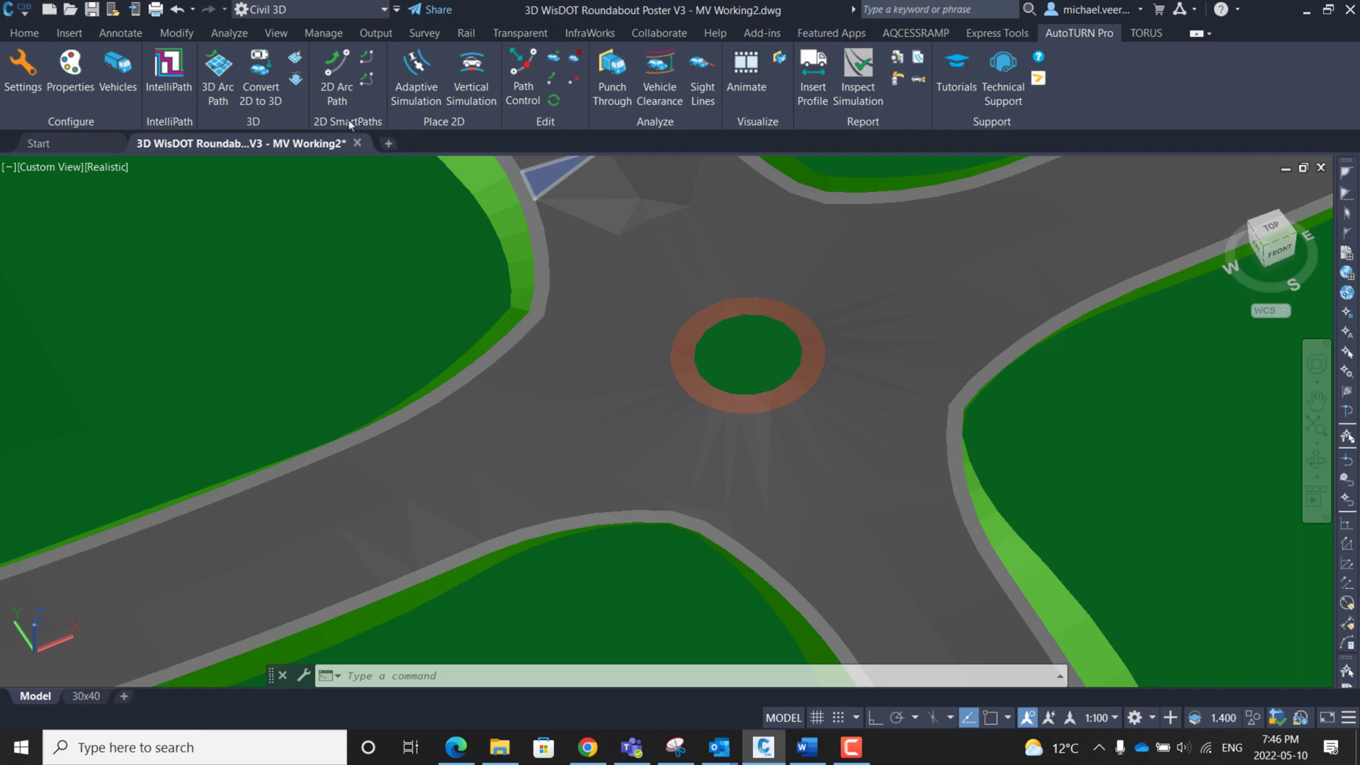
# Review the general program settings and apply TSCONFLICT as the obstacle layer for conflict analysis
pyautogui.click(24, 82)
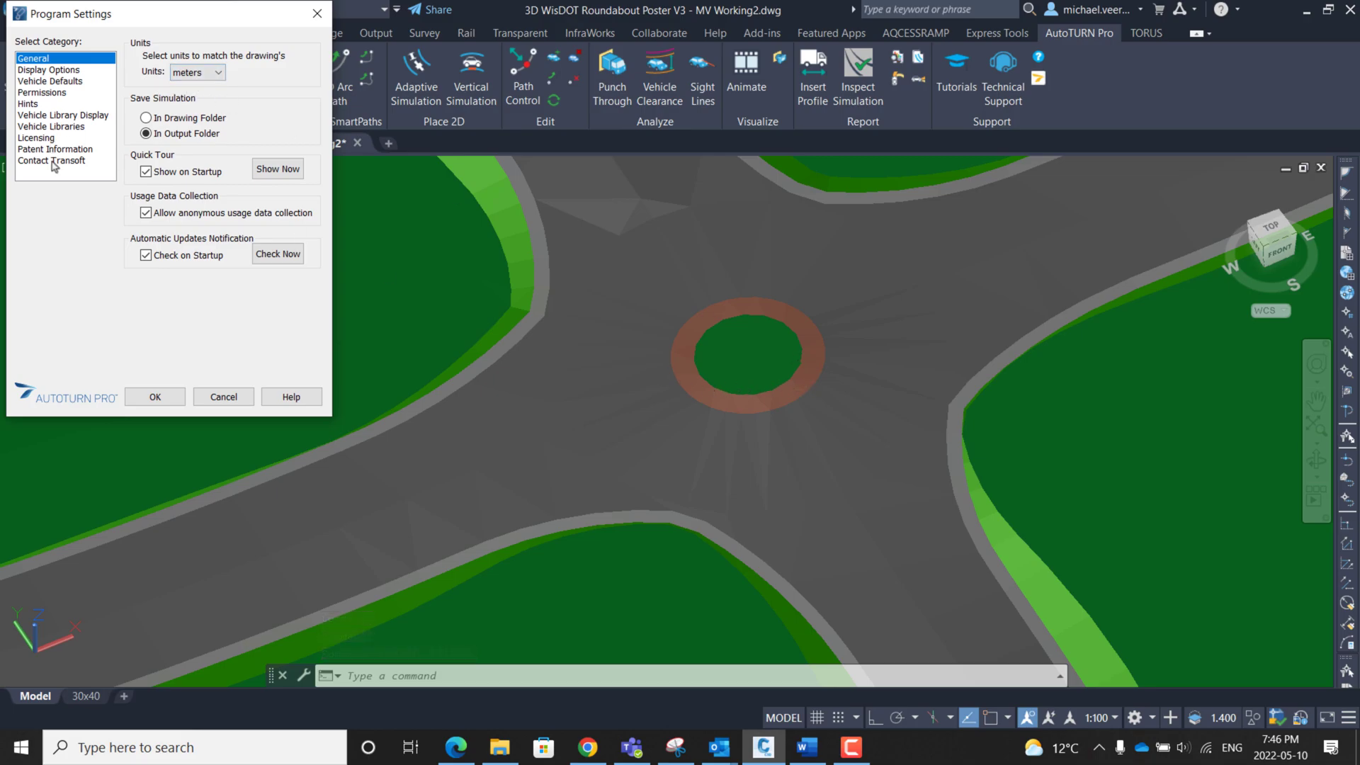
pyautogui.click(317, 13)
pyautogui.click(70, 71)
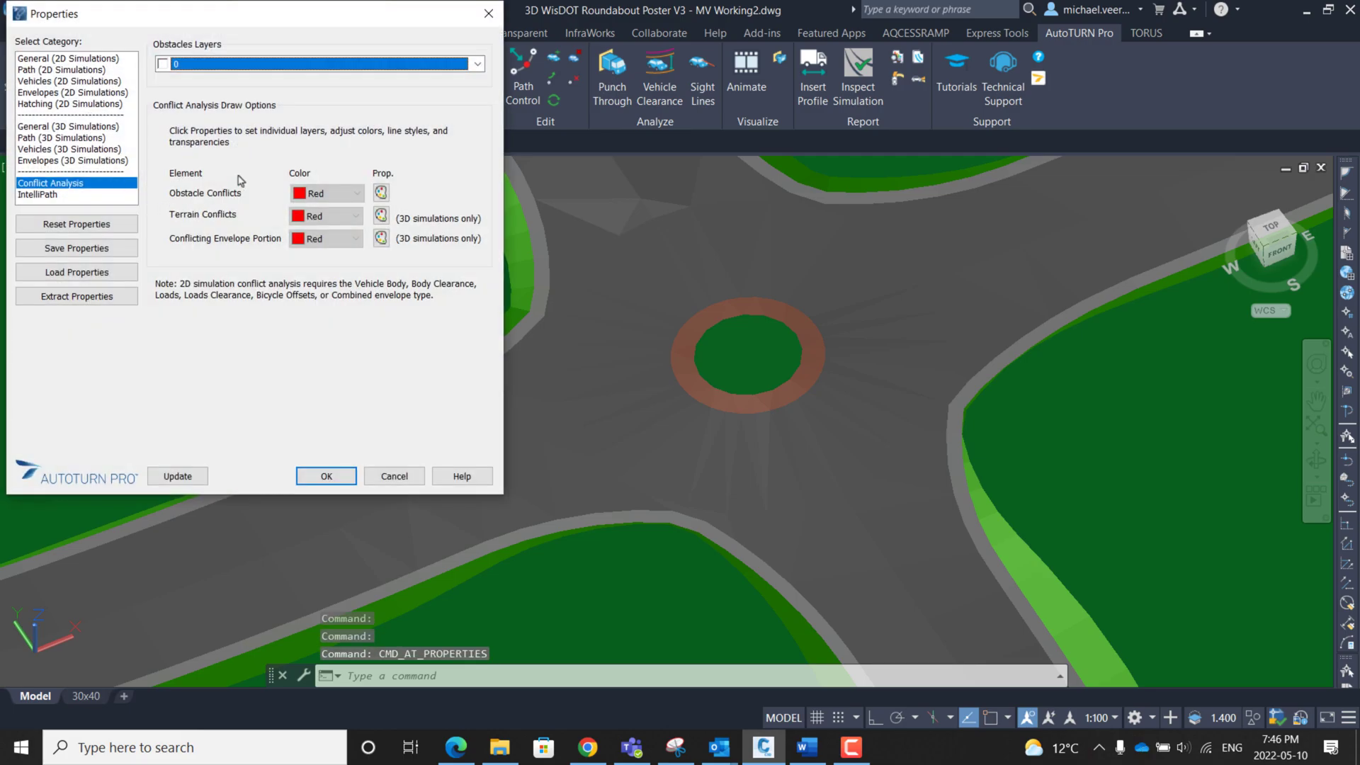
pyautogui.click(478, 63)
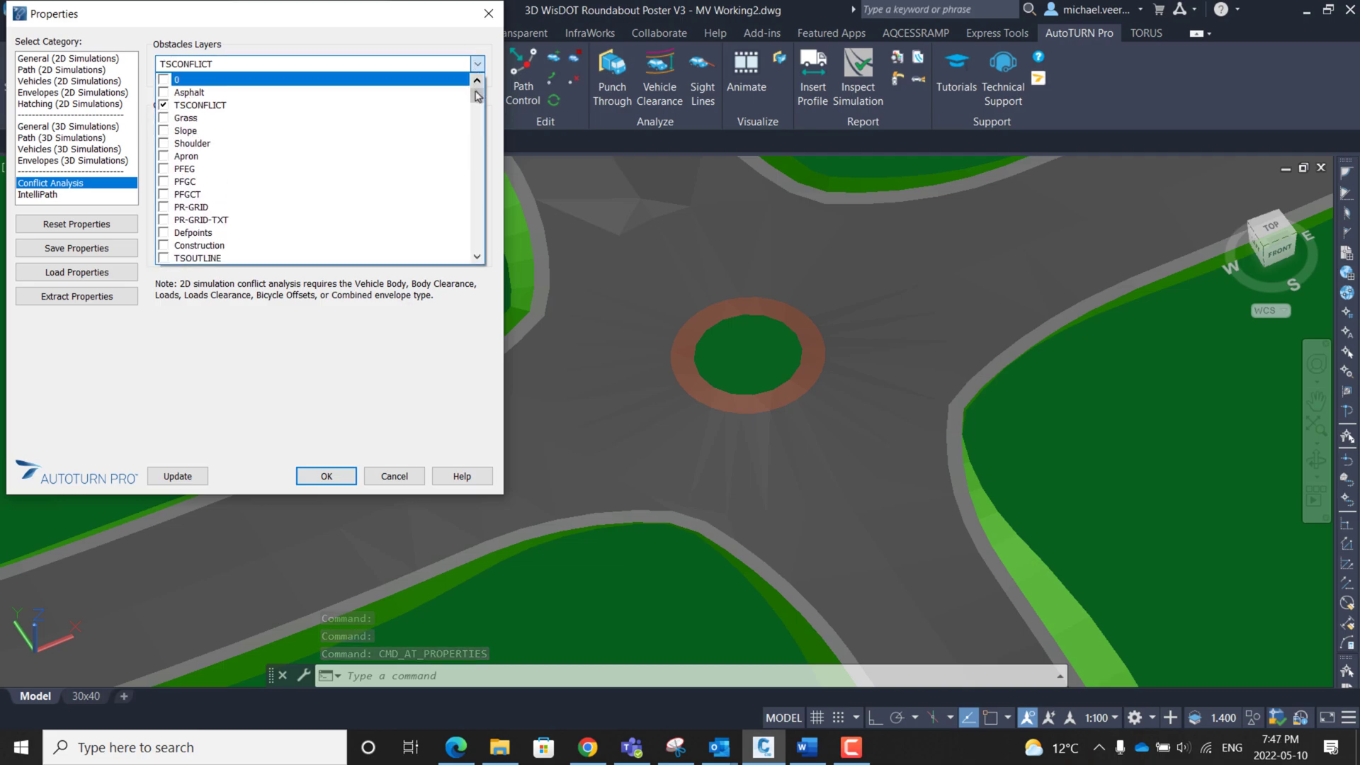
pyautogui.moveTo(480, 101)
pyautogui.mouseDown()
pyautogui.moveTo(487, 243)
pyautogui.moveTo(487, 98)
pyautogui.mouseUp()
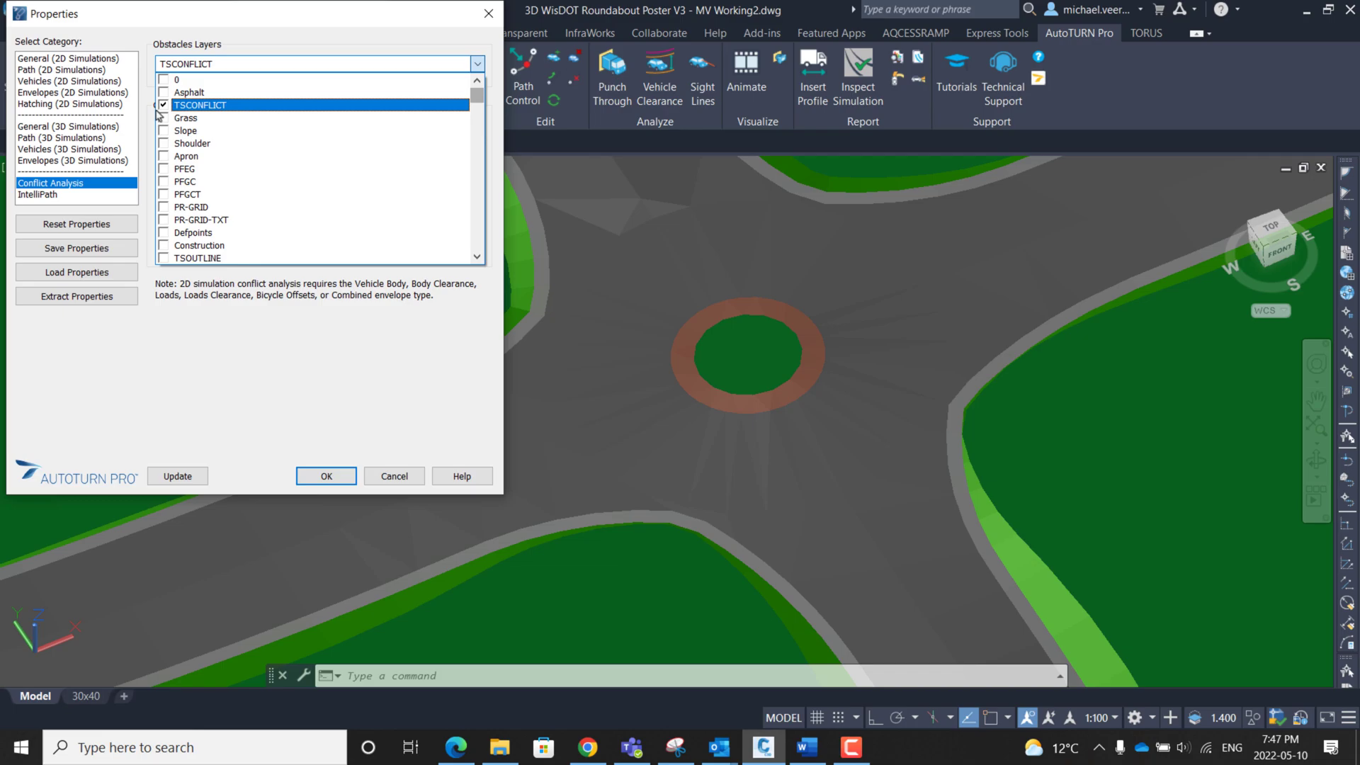
pyautogui.click(328, 165)
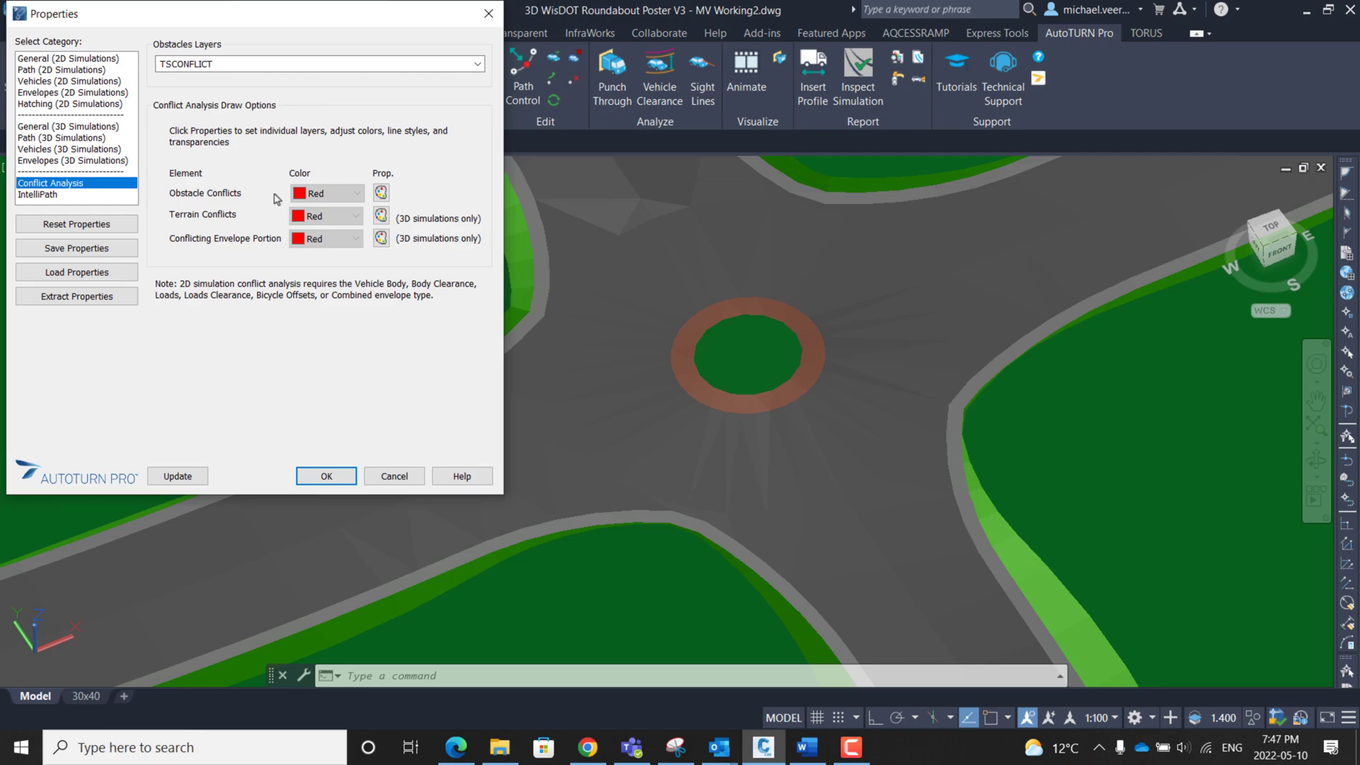
pyautogui.click(305, 475)
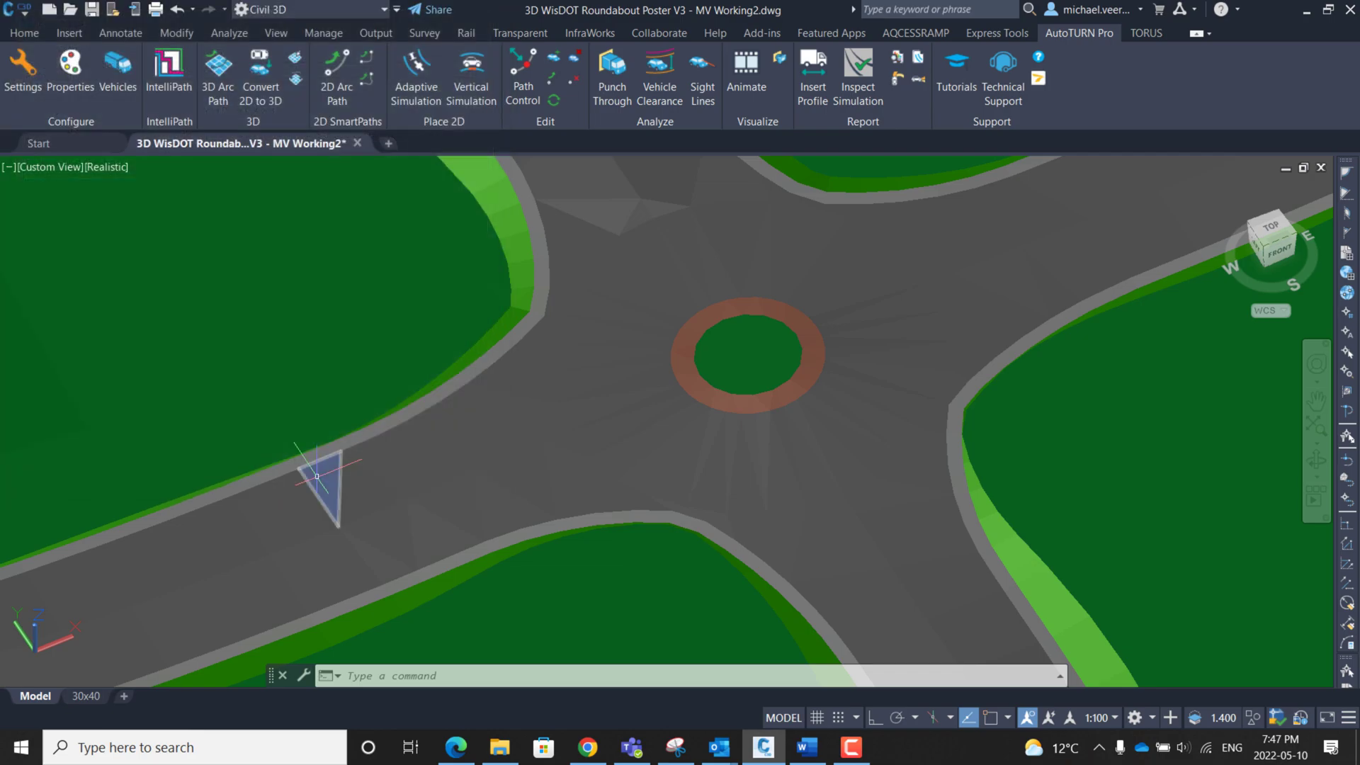
# Review the roofline and plan details of the NCHRP Report 659 2010 (US) Low-Boy Trailer 53 feet and accept it as current vehicle
pyautogui.scroll(-3, 370, 406)
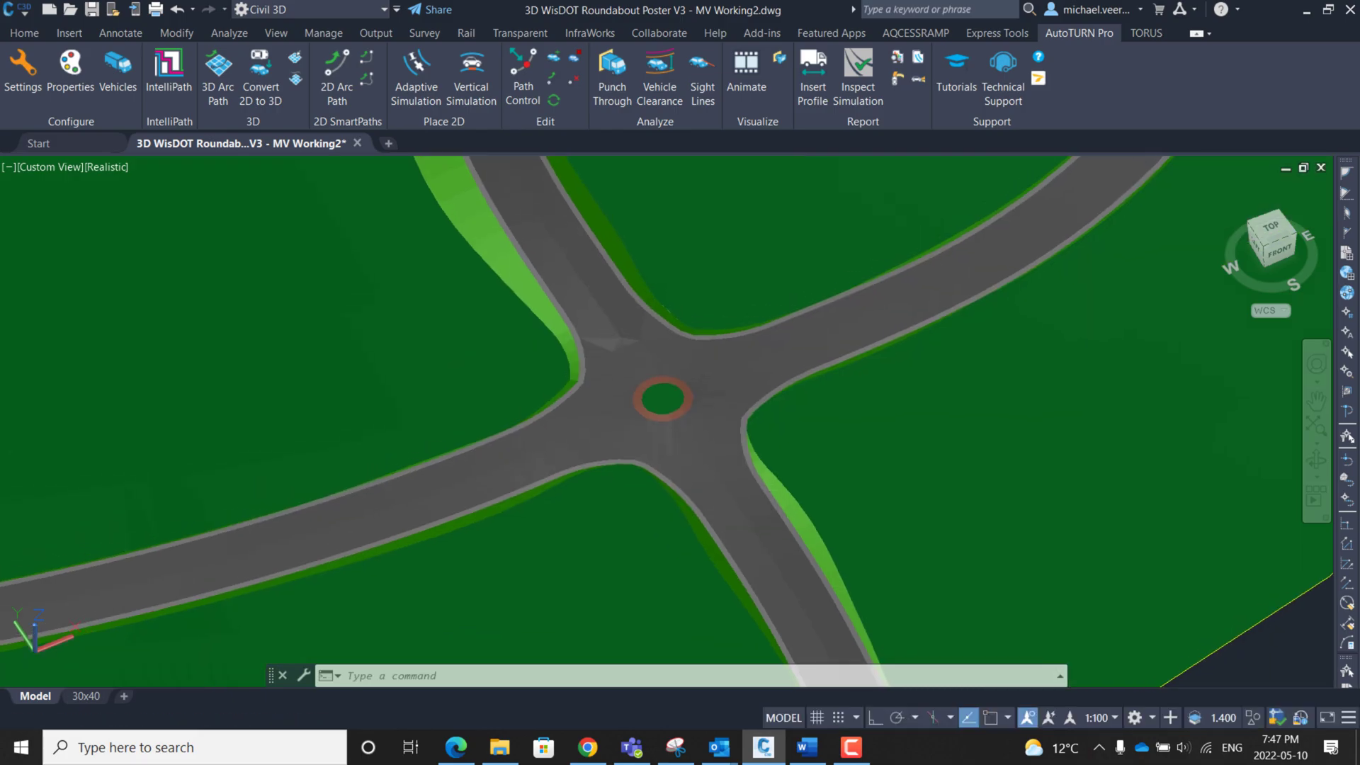
pyautogui.click(118, 67)
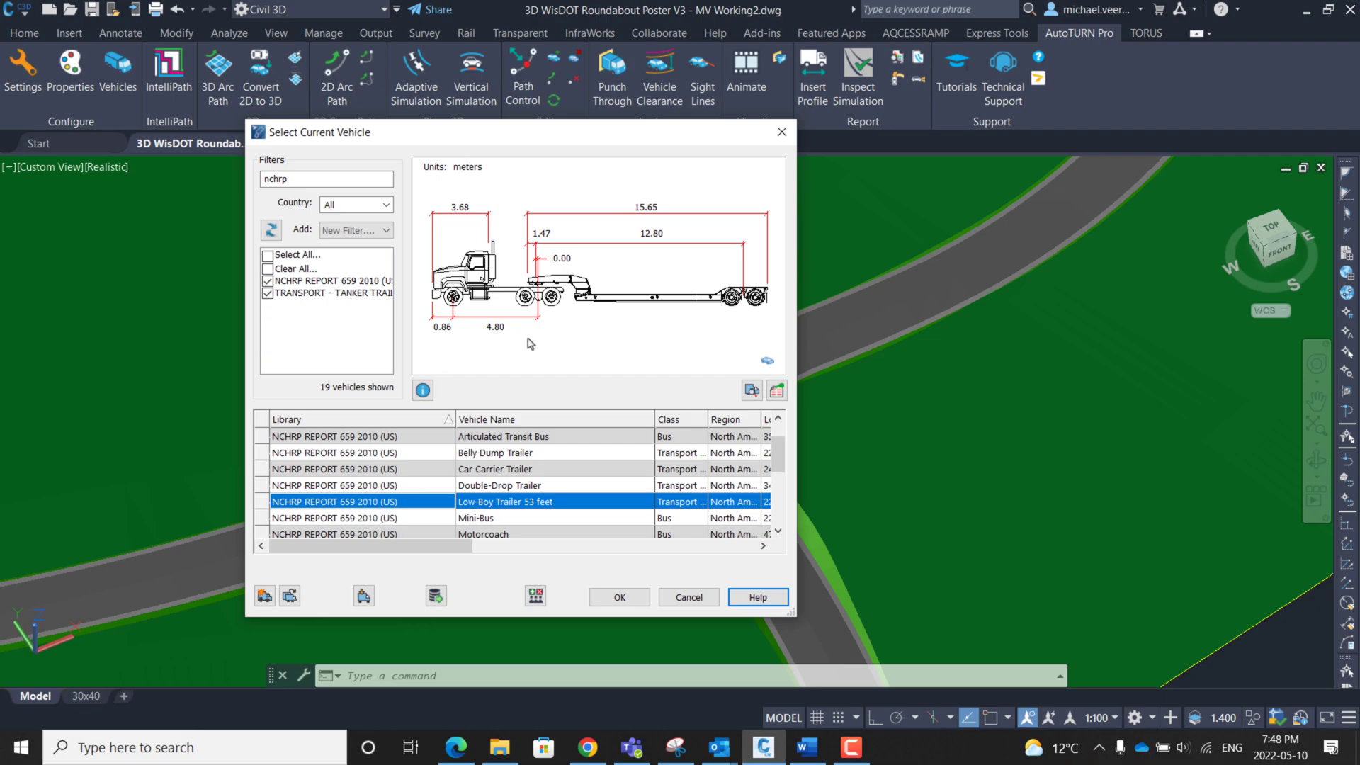
pyautogui.click(752, 391)
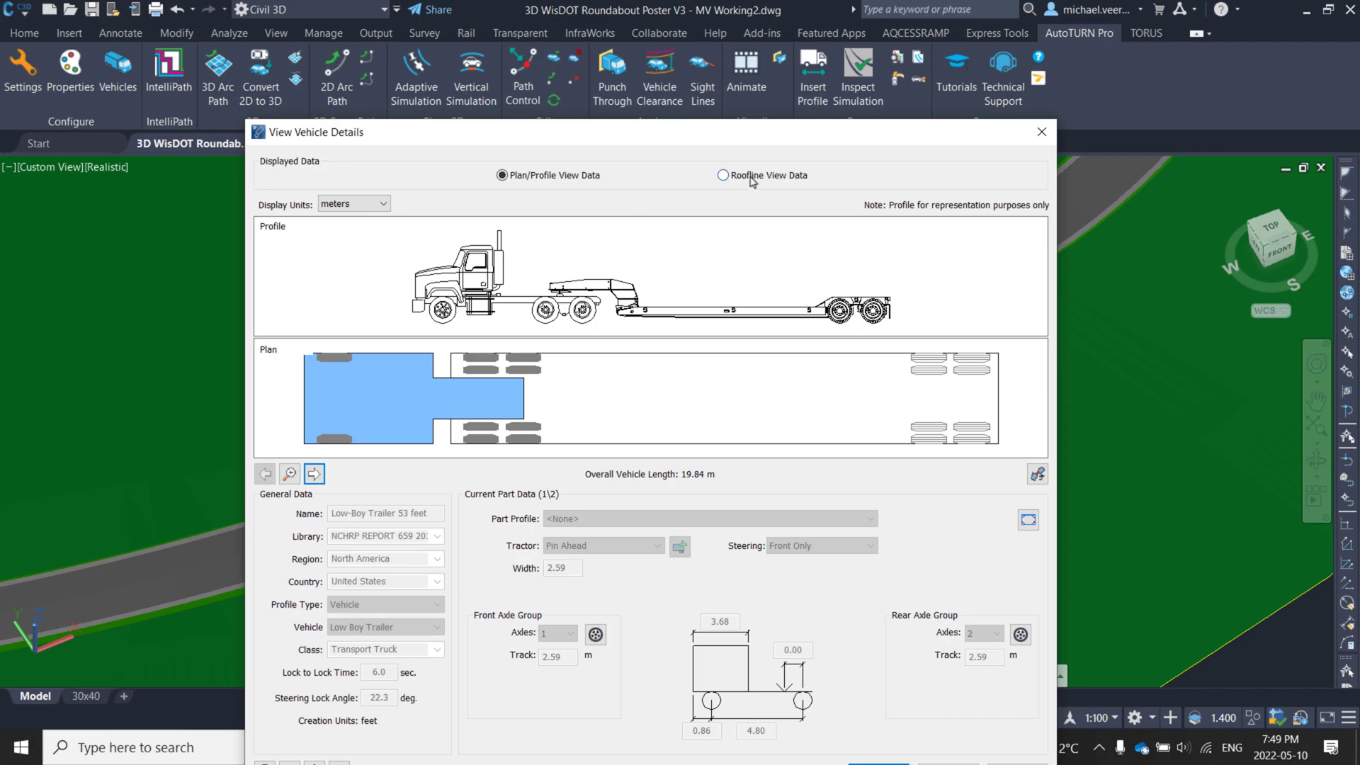
pyautogui.click(752, 178)
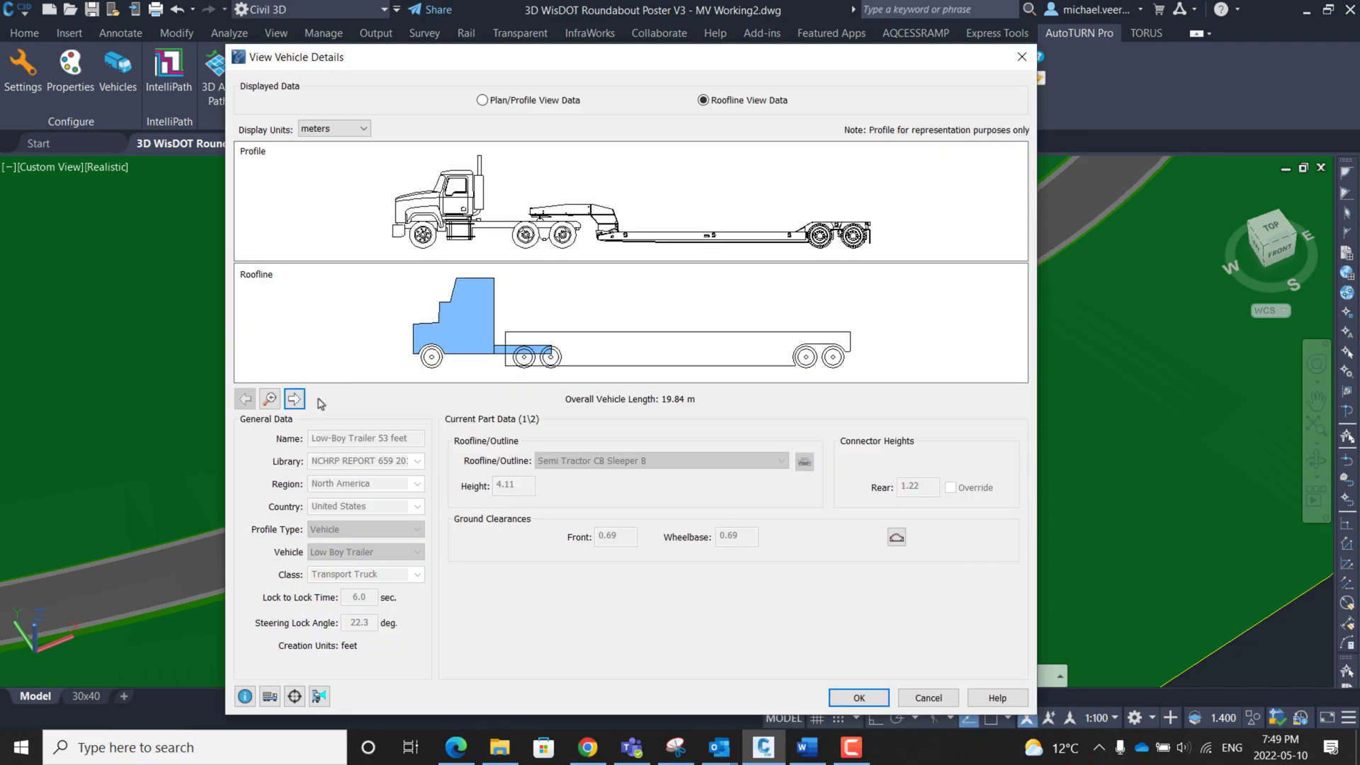
pyautogui.click(296, 400)
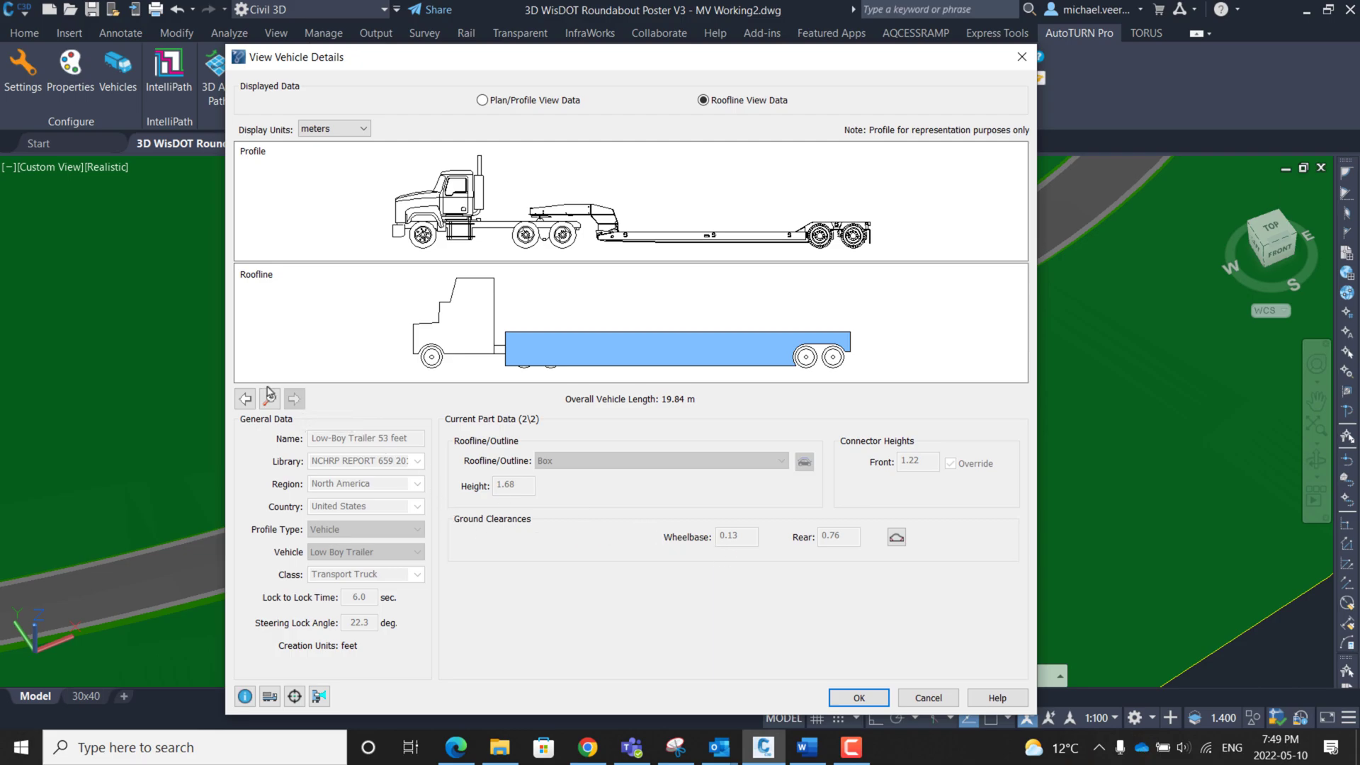
pyautogui.click(246, 399)
pyautogui.click(301, 400)
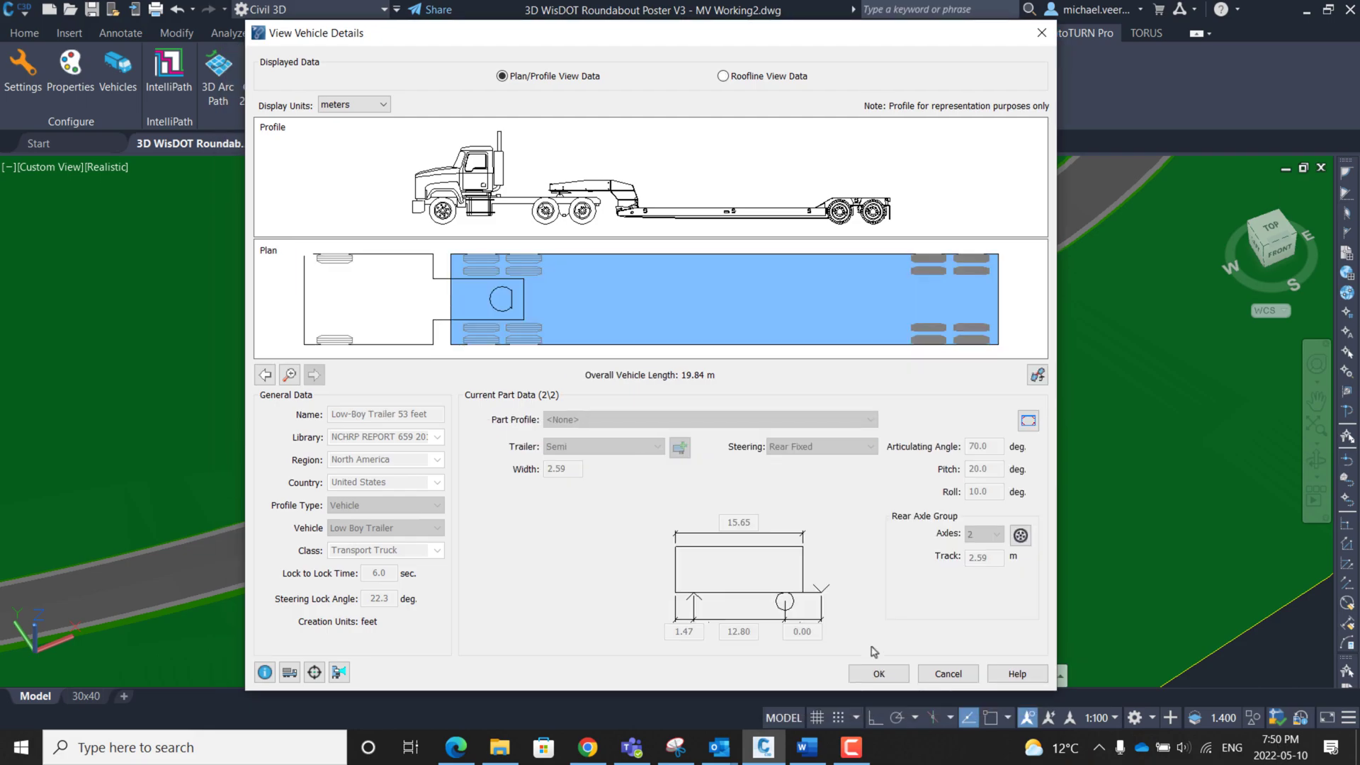
pyautogui.click(875, 678)
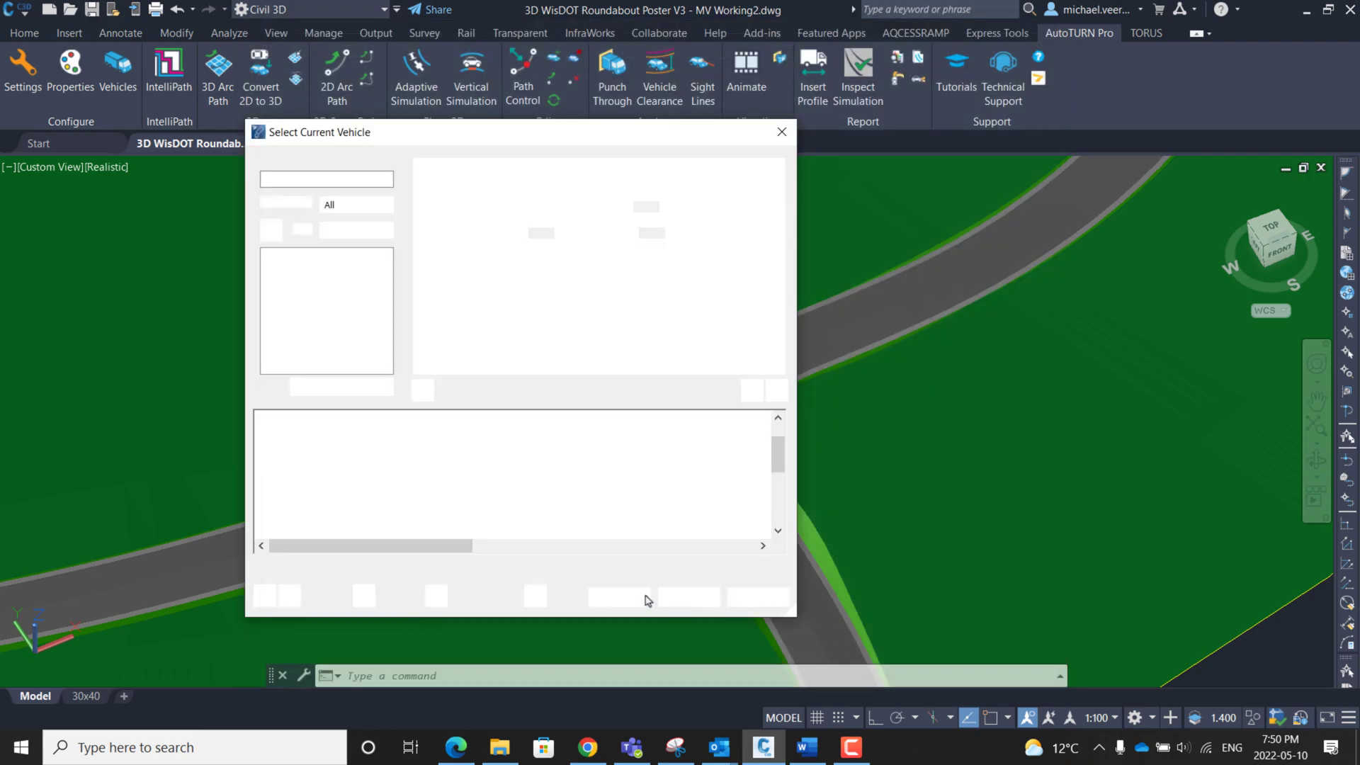
pyautogui.click(621, 599)
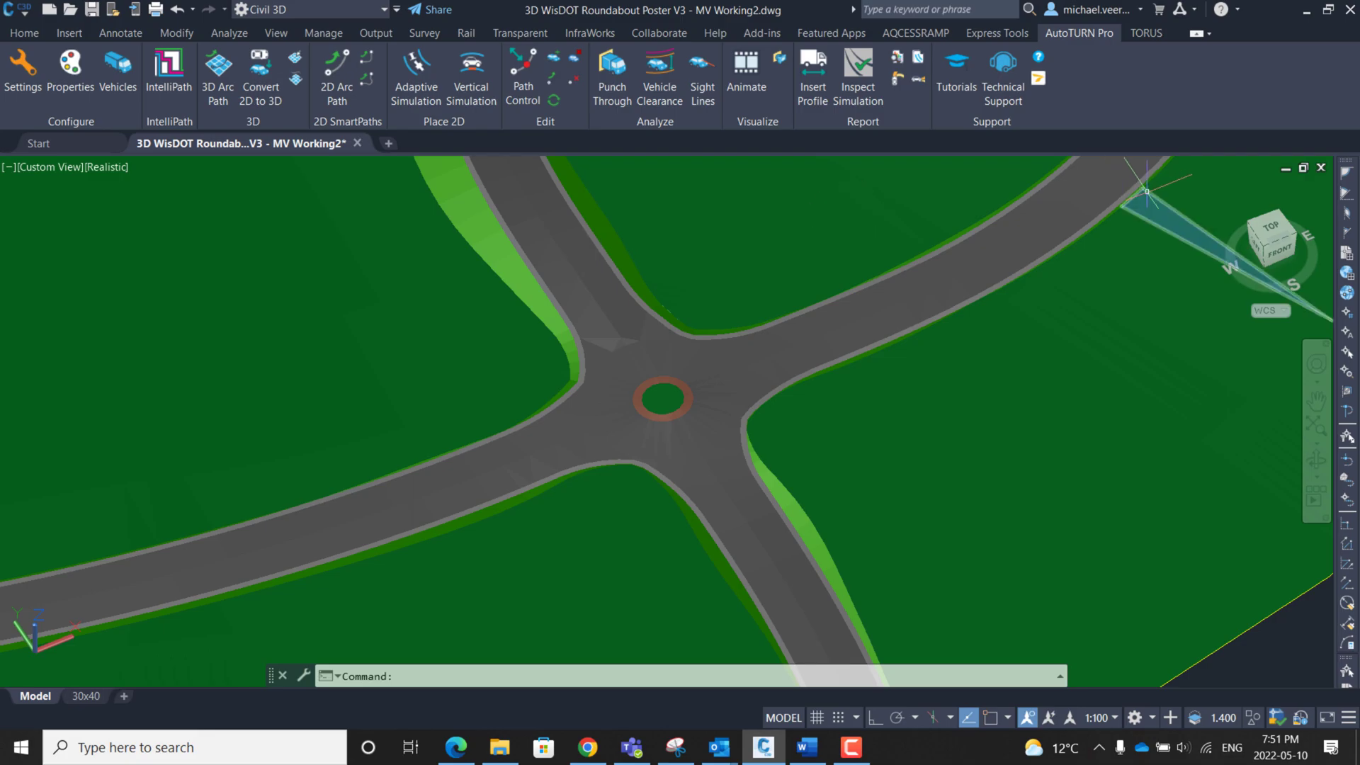
# Show the roundabout from the Top view in the Wireframe visual style
pyautogui.click(1267, 235)
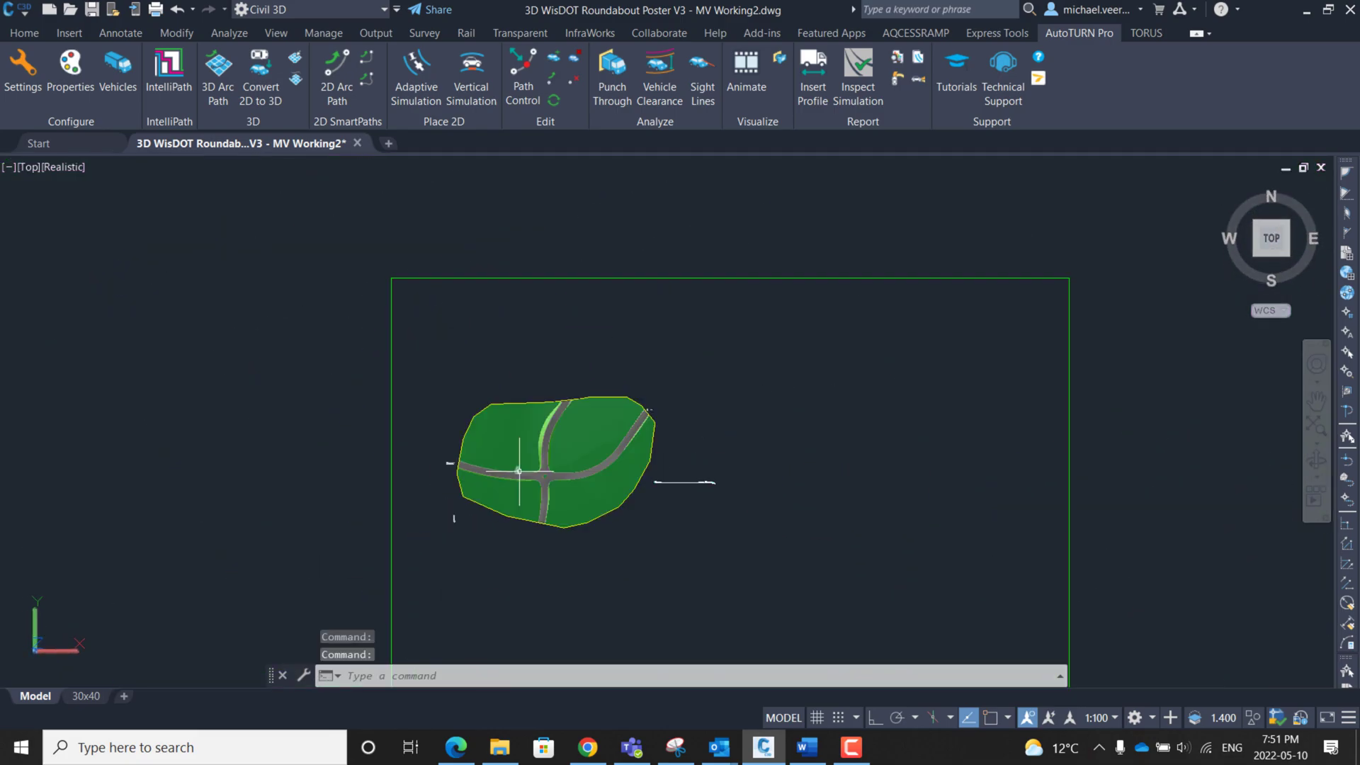
pyautogui.scroll(3, 544, 491)
pyautogui.scroll(5, 500, 355)
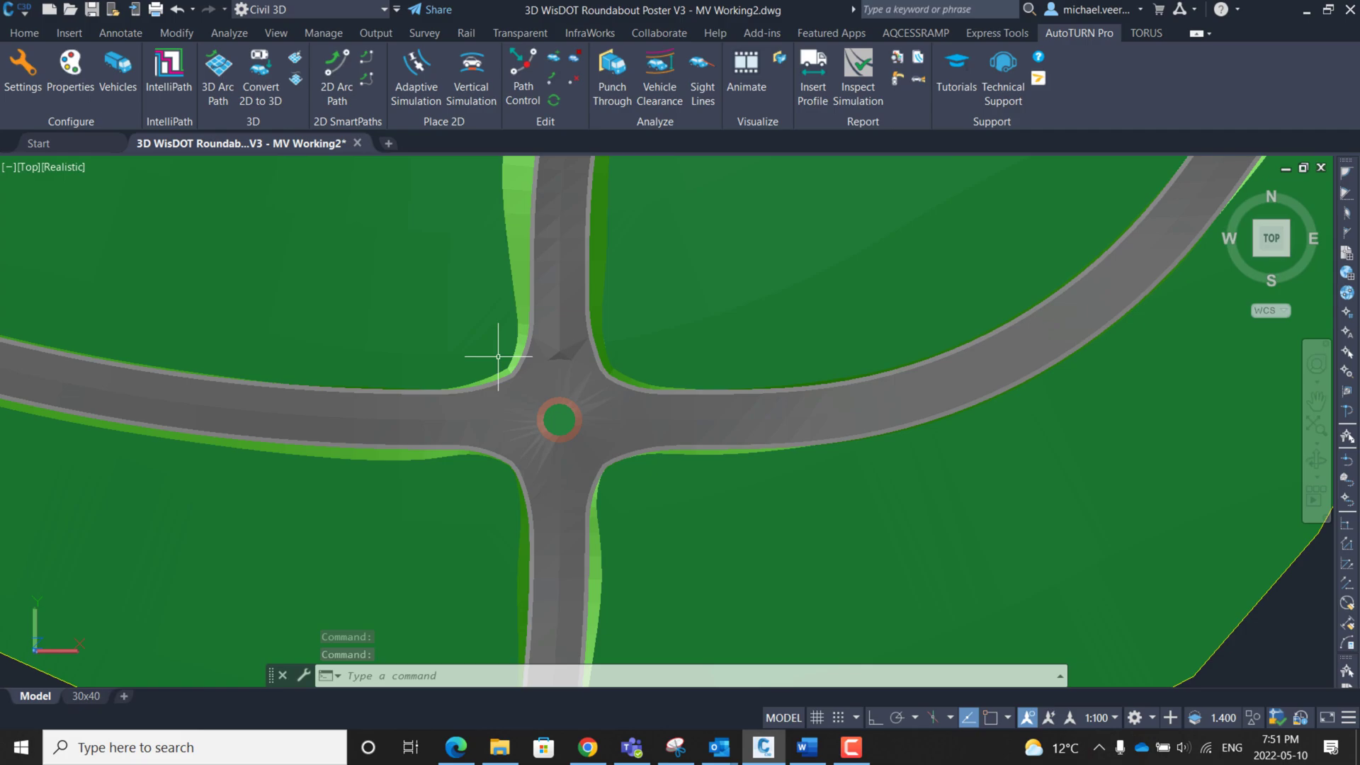
pyautogui.moveTo(583, 443); pyautogui.dragTo(542, 411, button='middle')
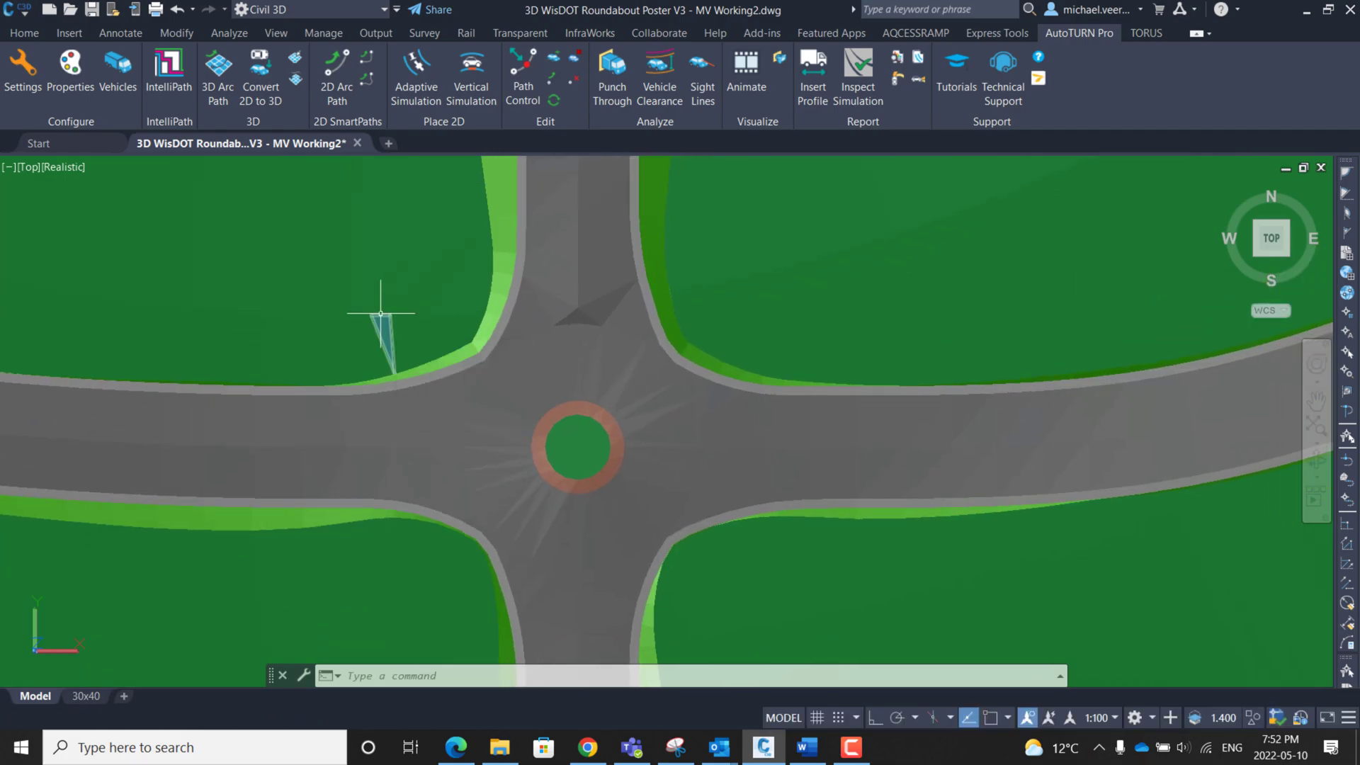
pyautogui.click(69, 167)
pyautogui.click(118, 344)
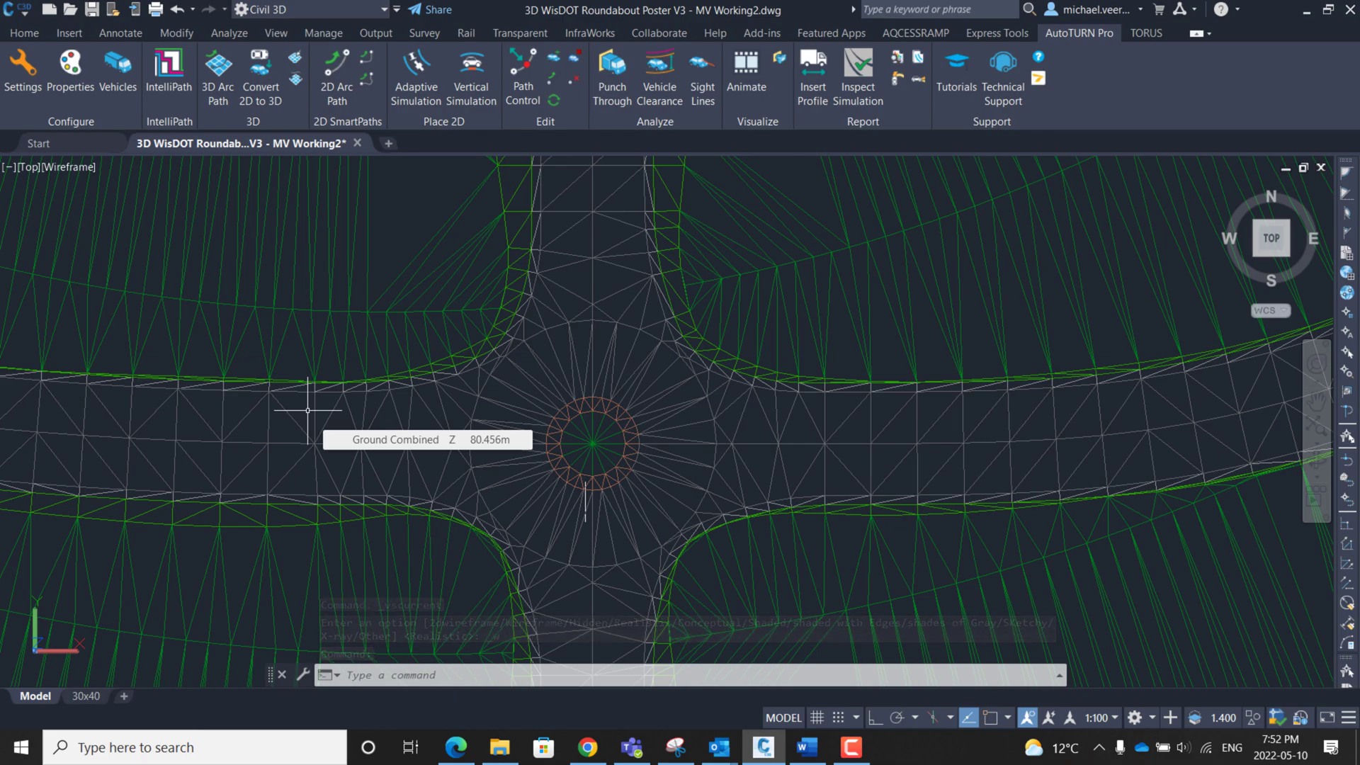
# Start a 2D arc path with the low-boy trailer placed in the west approach's southern lane, facing east toward the roundabout
pyautogui.click(338, 63)
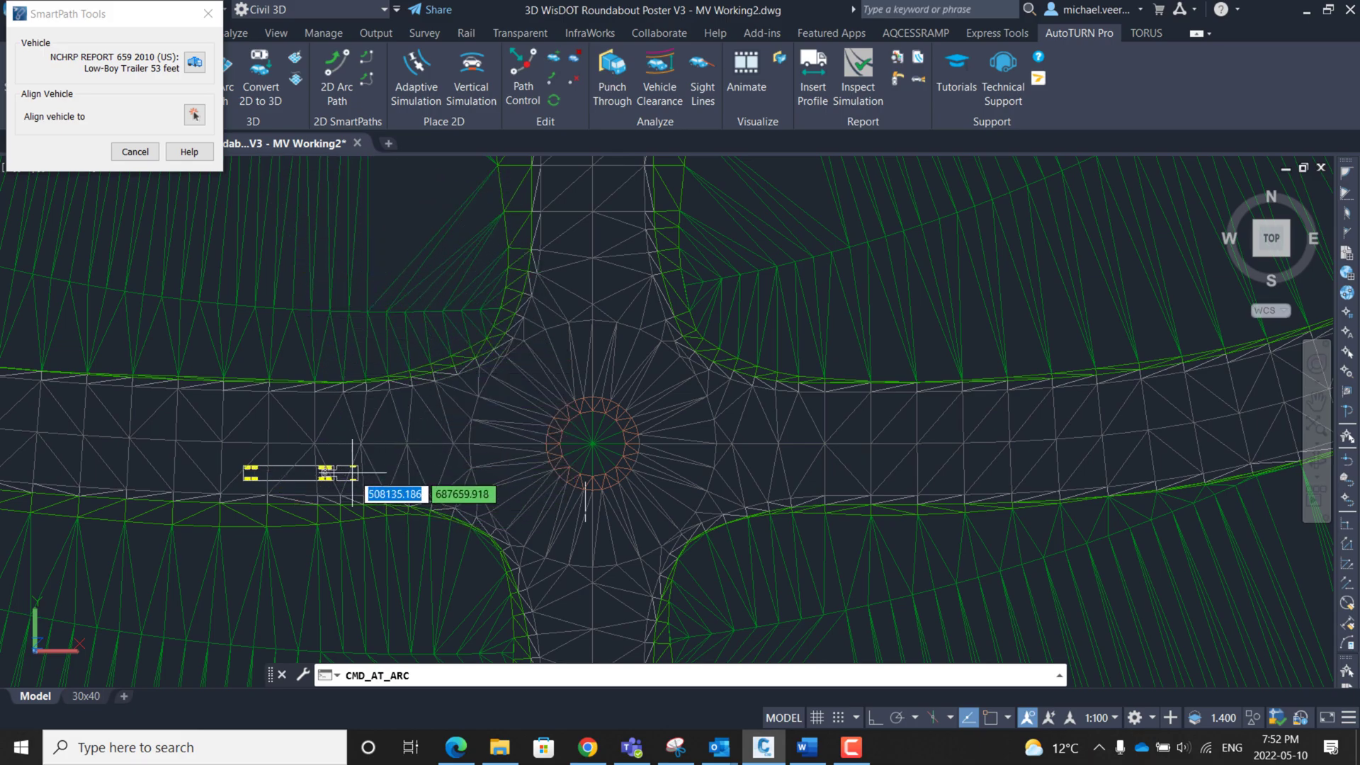
pyautogui.click(347, 468)
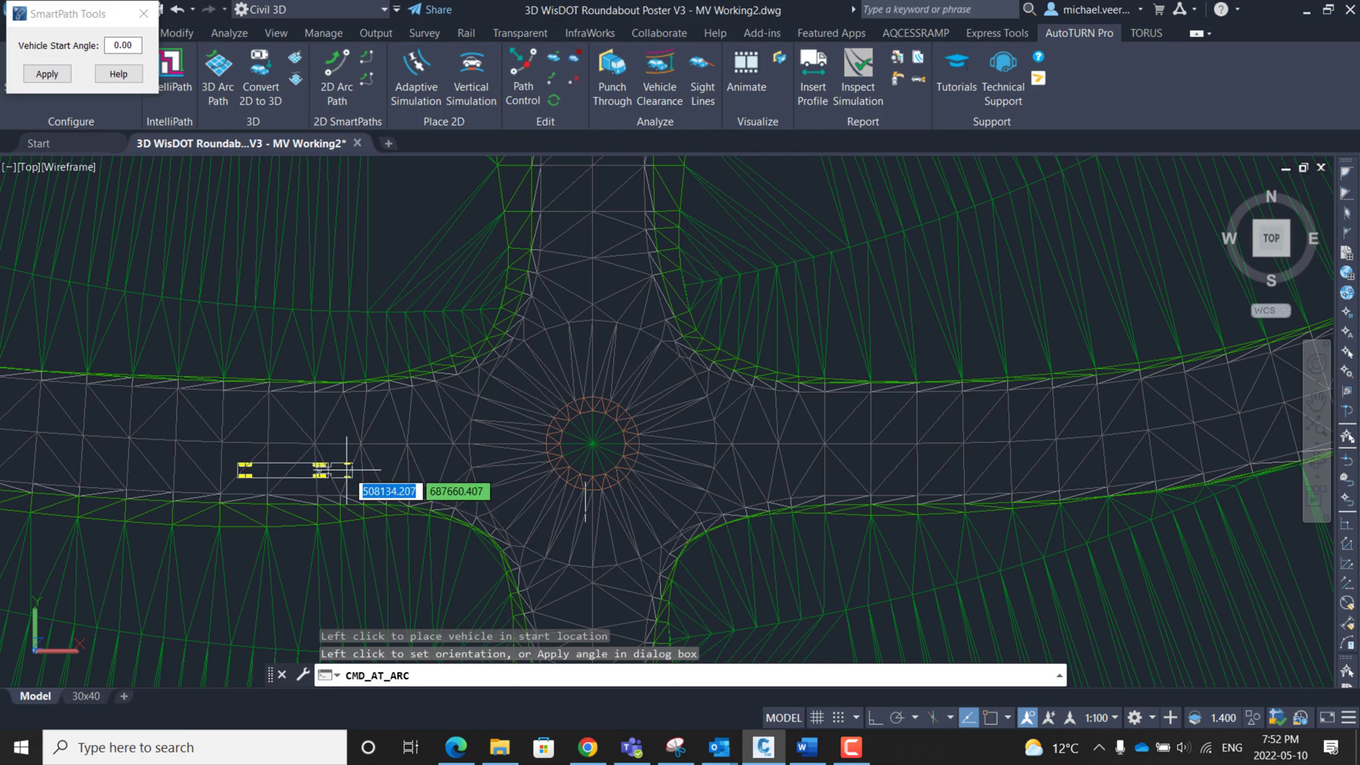
pyautogui.click(347, 470)
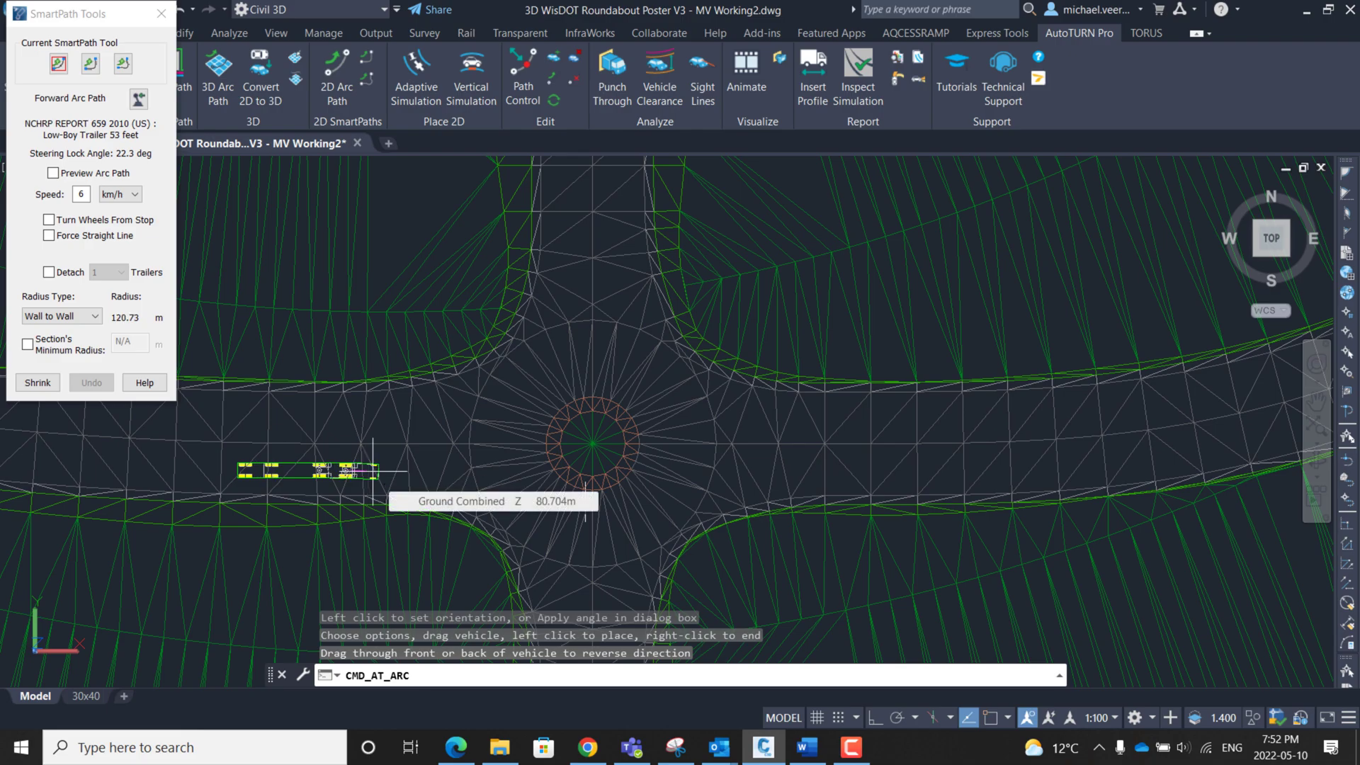
# Drive the forward arc path past the south side of the central island, counterclockwise around it, and out along the north leg
pyautogui.moveTo(372, 469); pyautogui.dragTo(460, 470)
pyautogui.click(407, 469)
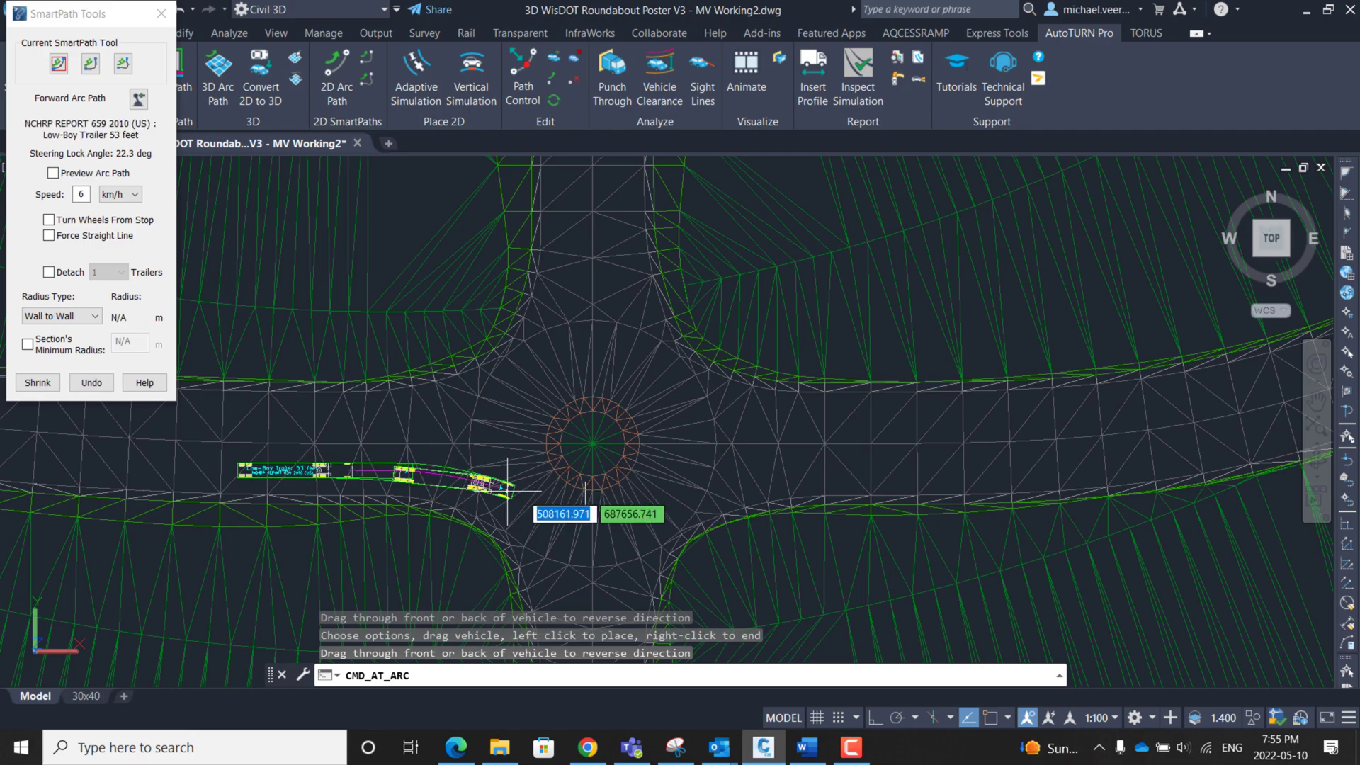
pyautogui.moveTo(507, 490)
pyautogui.mouseDown()
pyautogui.moveTo(644, 492)
pyautogui.moveTo(643, 443)
pyautogui.moveTo(666, 395)
pyautogui.moveTo(651, 379)
pyautogui.mouseUp()
pyautogui.click(651, 379)
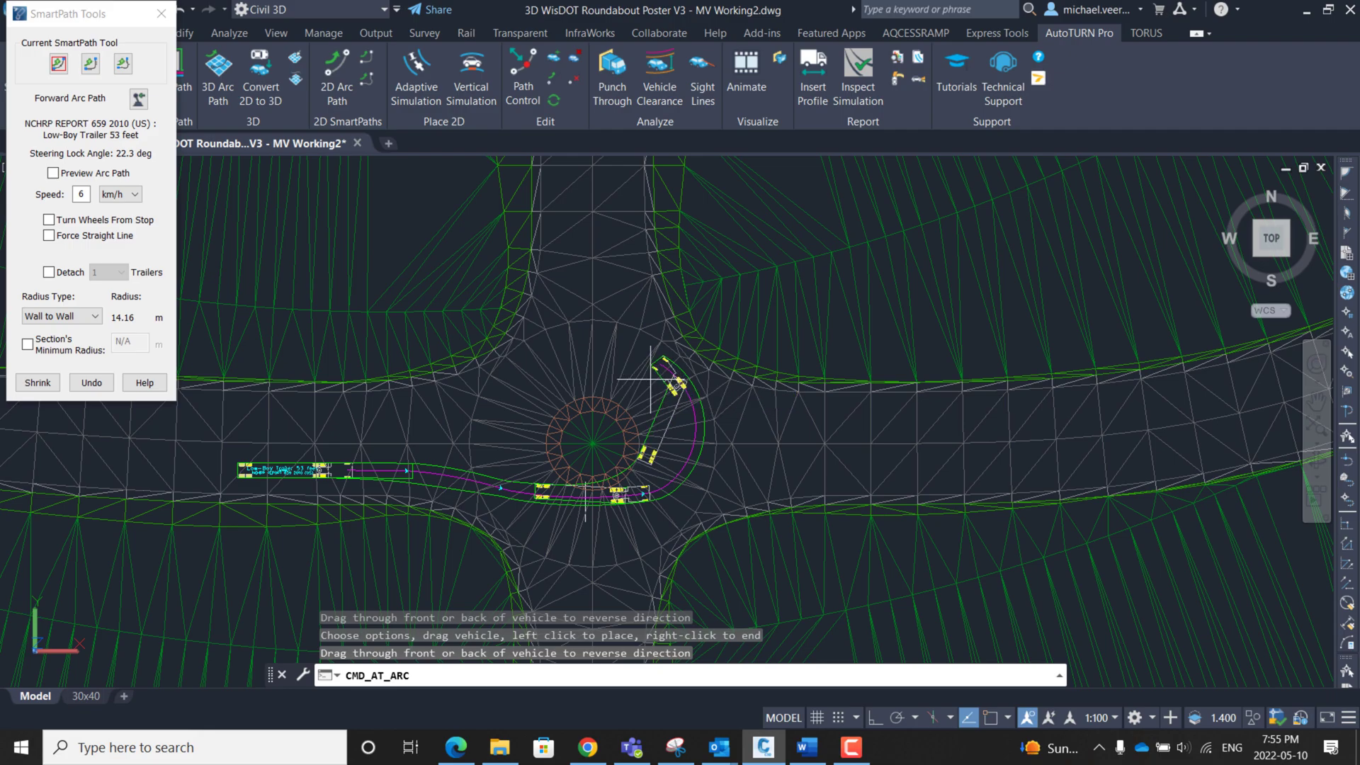
pyautogui.moveTo(620, 302); pyautogui.dragTo(613, 198)
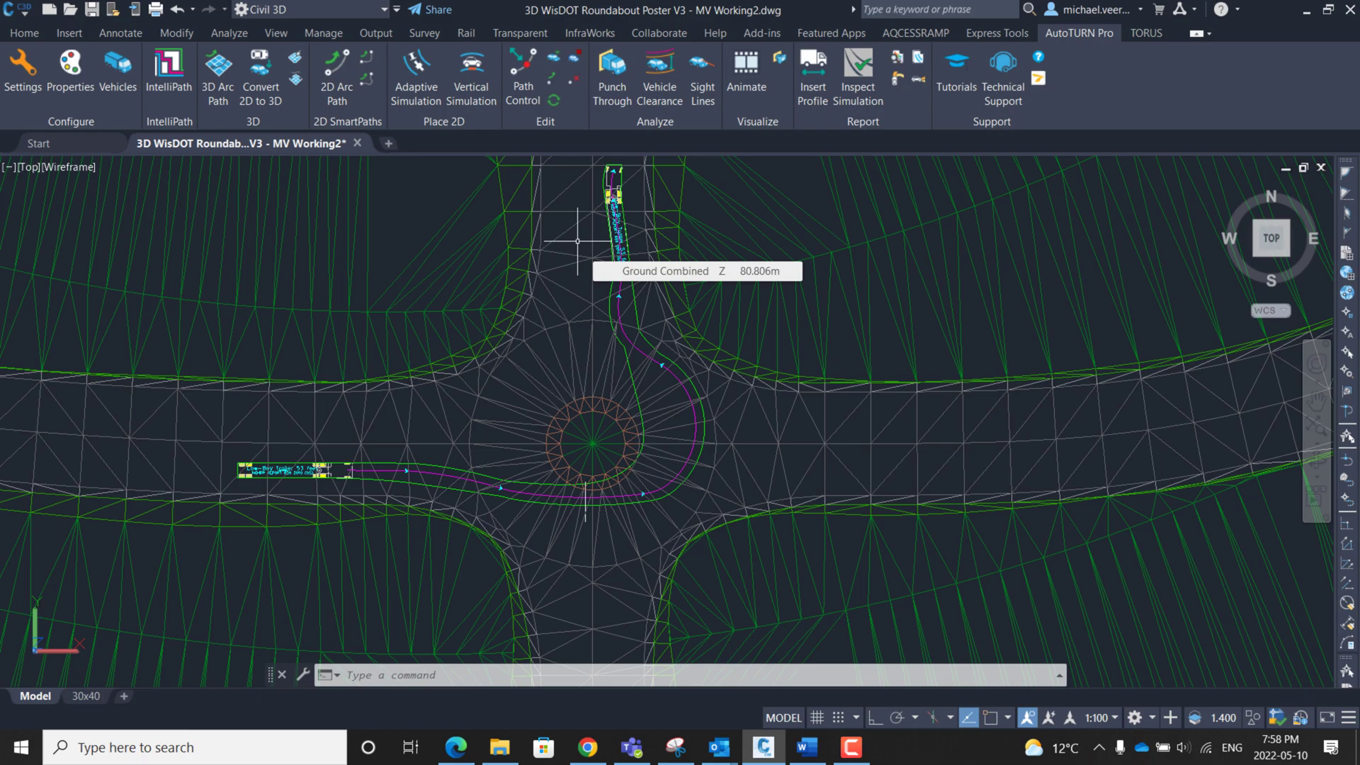
# Convert the 2D turn simulation to 3D on the Ground Combined terrain and delete the original 2D simulation
pyautogui.click(284, 87)
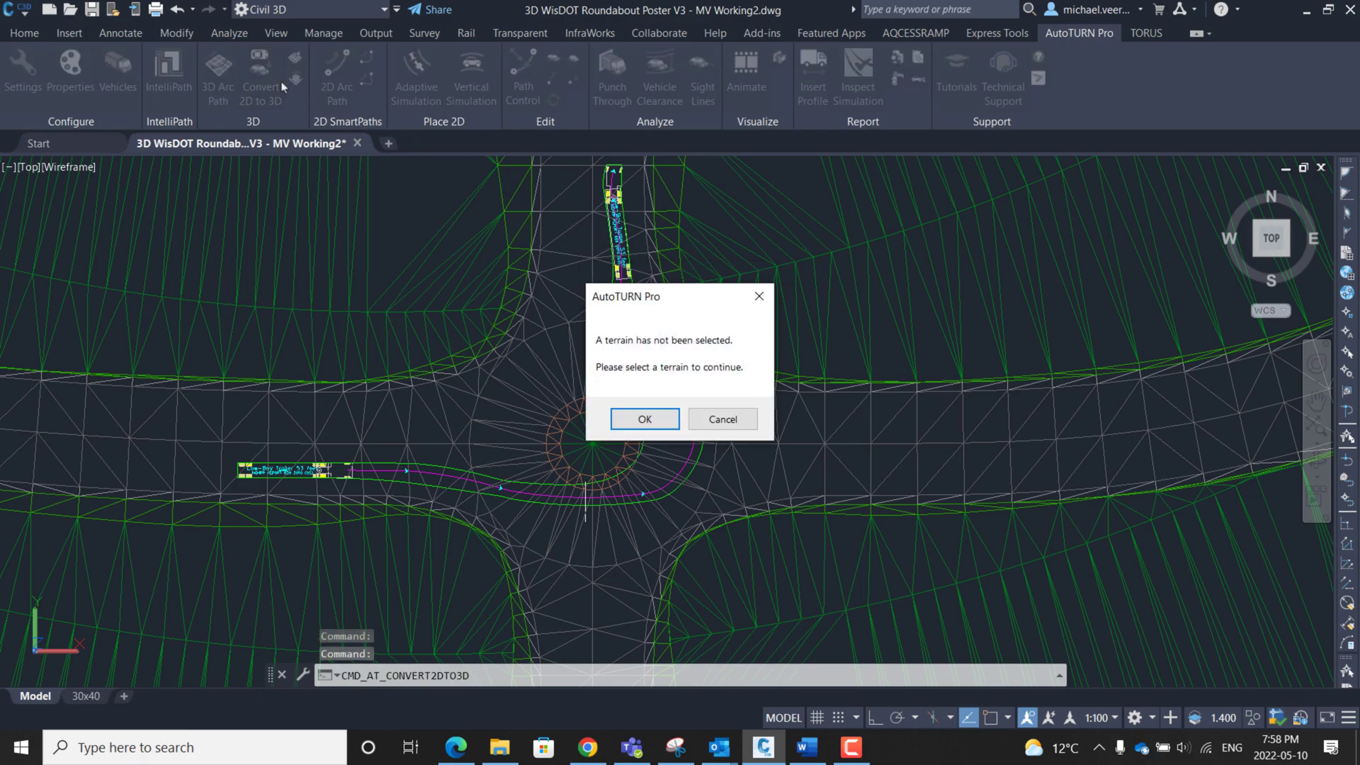
pyautogui.click(641, 420)
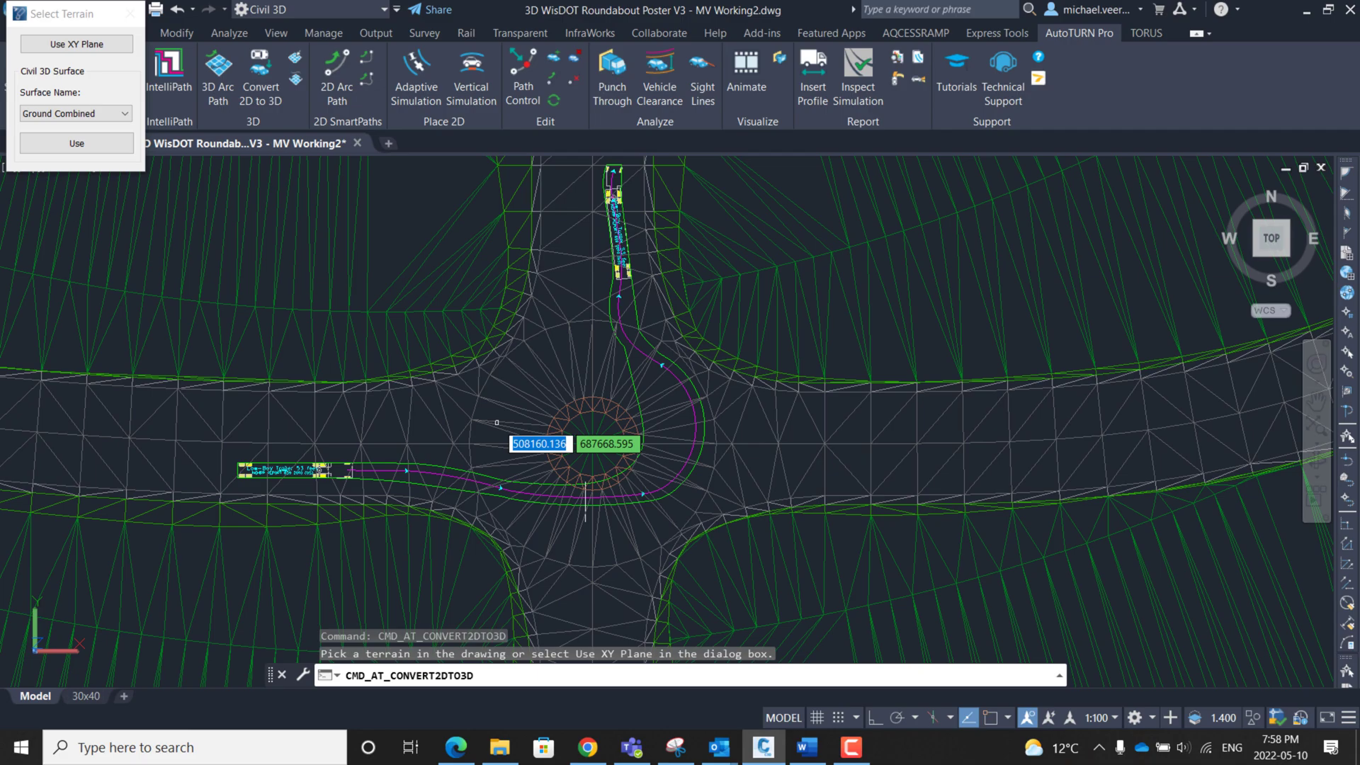
pyautogui.click(461, 430)
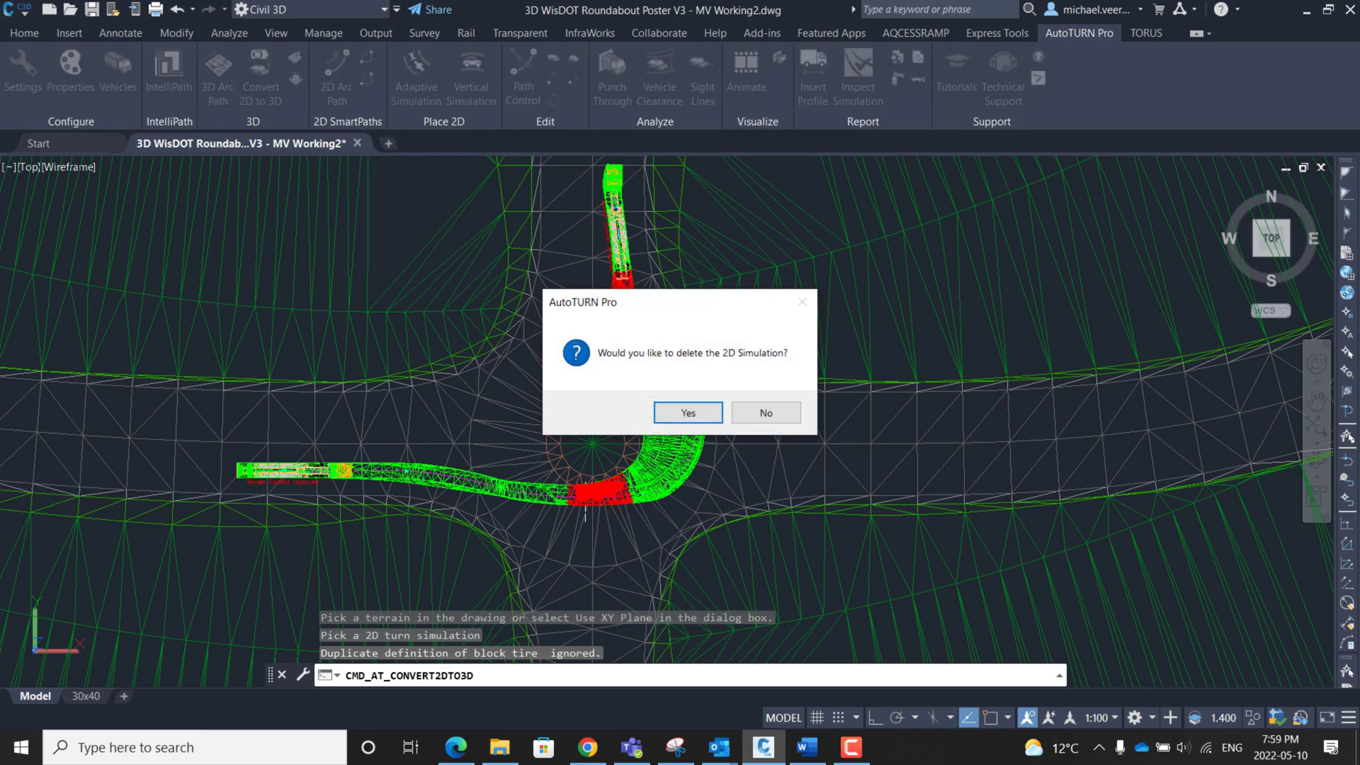
pyautogui.click(688, 413)
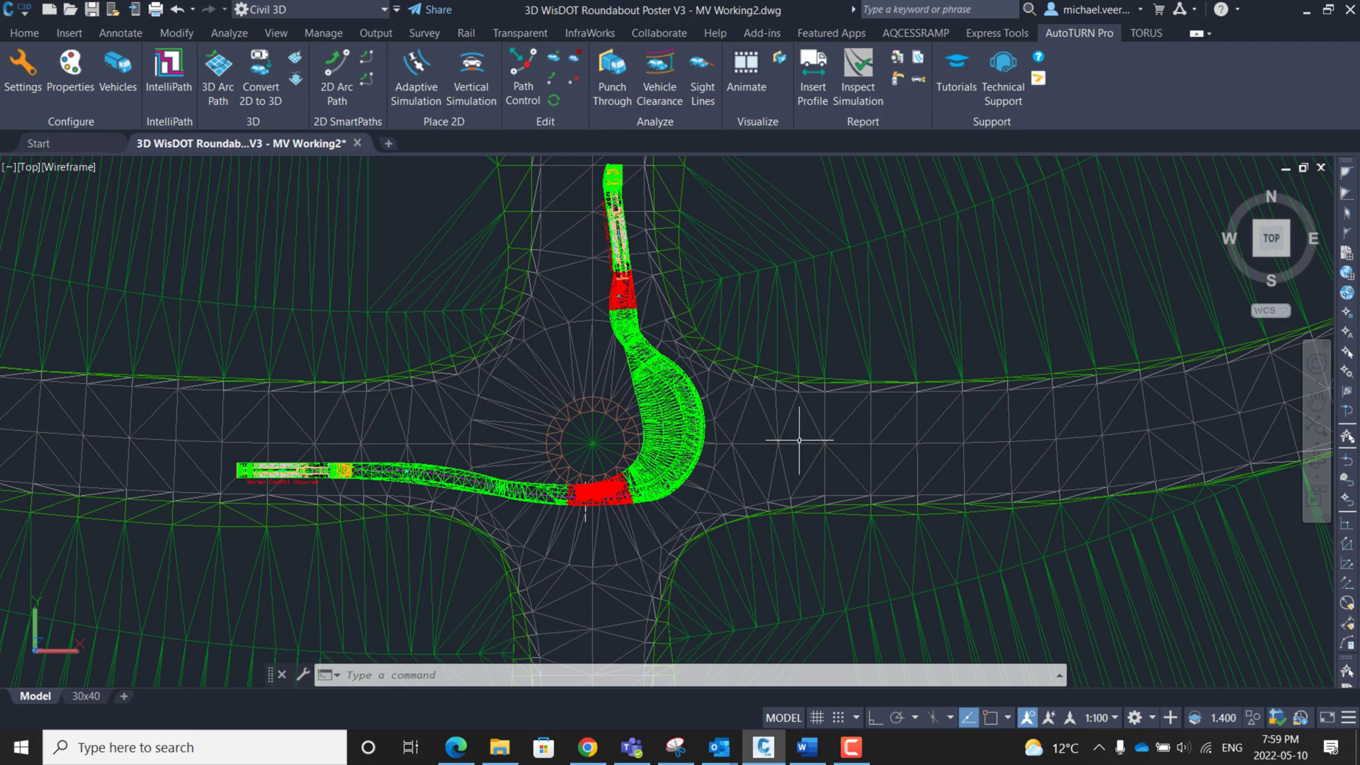
pyautogui.moveTo(570, 476); pyautogui.dragTo(570, 476, button='middle')
pyautogui.moveTo(570, 475); pyautogui.dragTo(640, 381)
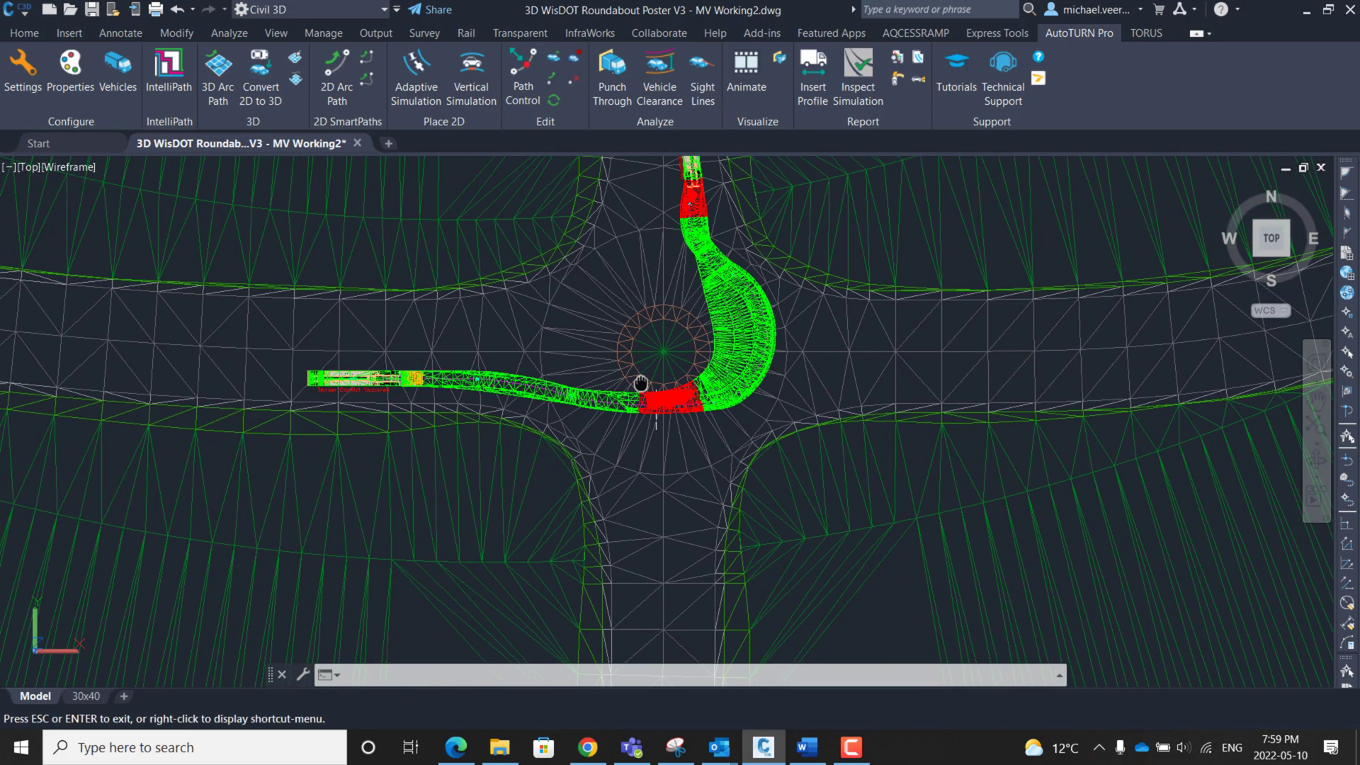
# Examine the red conflict zones of the 3D turn simulation around the central island from an oblique 3D view
pyautogui.press('Escape')
pyautogui.scroll(8, 648, 400)
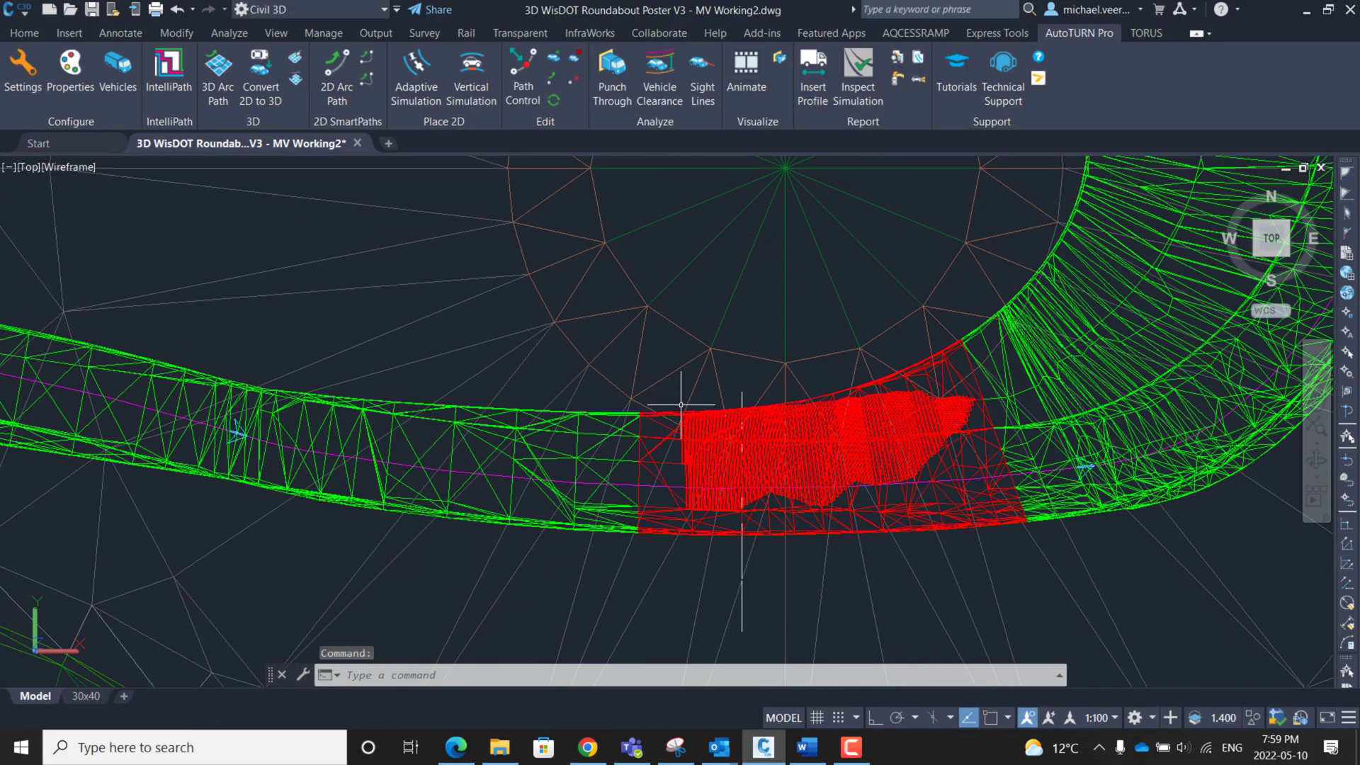
pyautogui.keyDown('shift'); pyautogui.moveTo(680, 405); pyautogui.dragTo(938, 255, button='middle'); pyautogui.keyUp('shift')
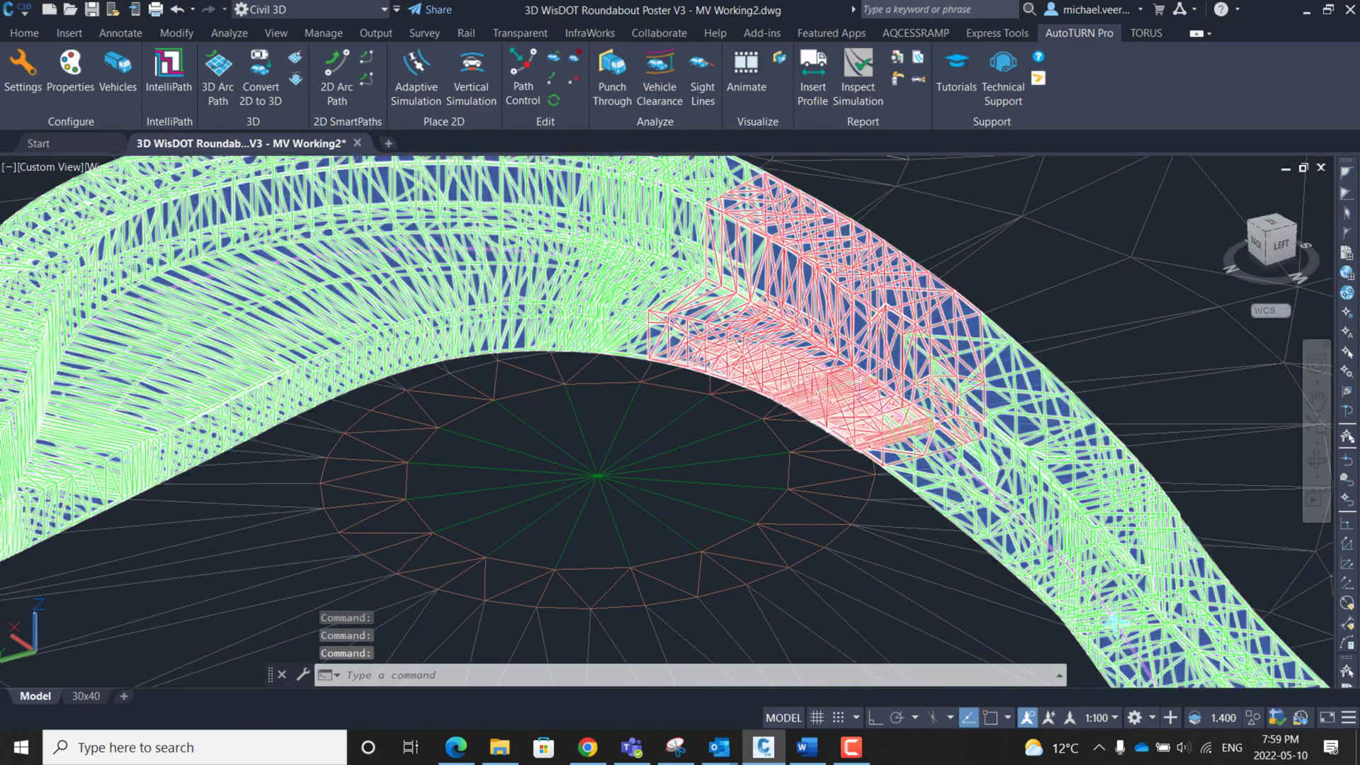
pyautogui.scroll(2, 848, 385)
pyautogui.scroll(-3, 687, 455)
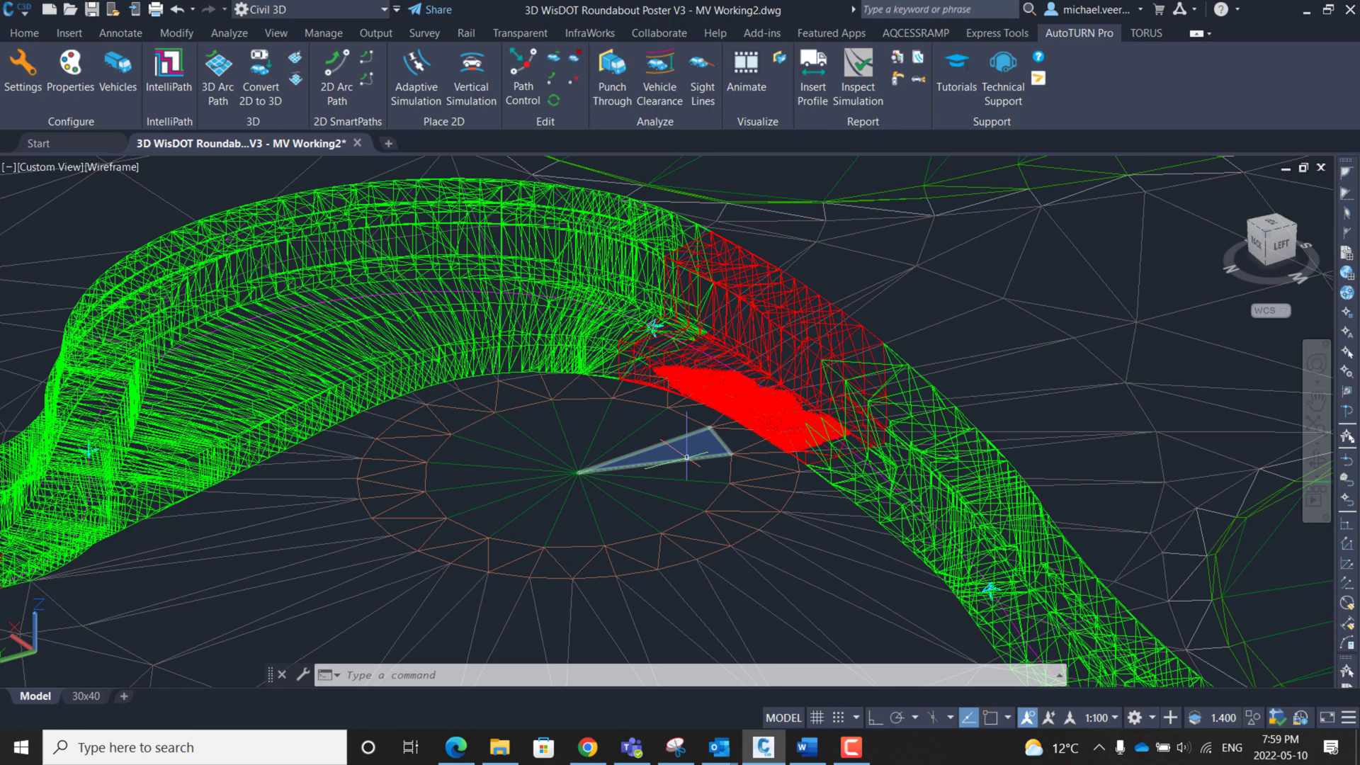
pyautogui.scroll(-3, 686, 457)
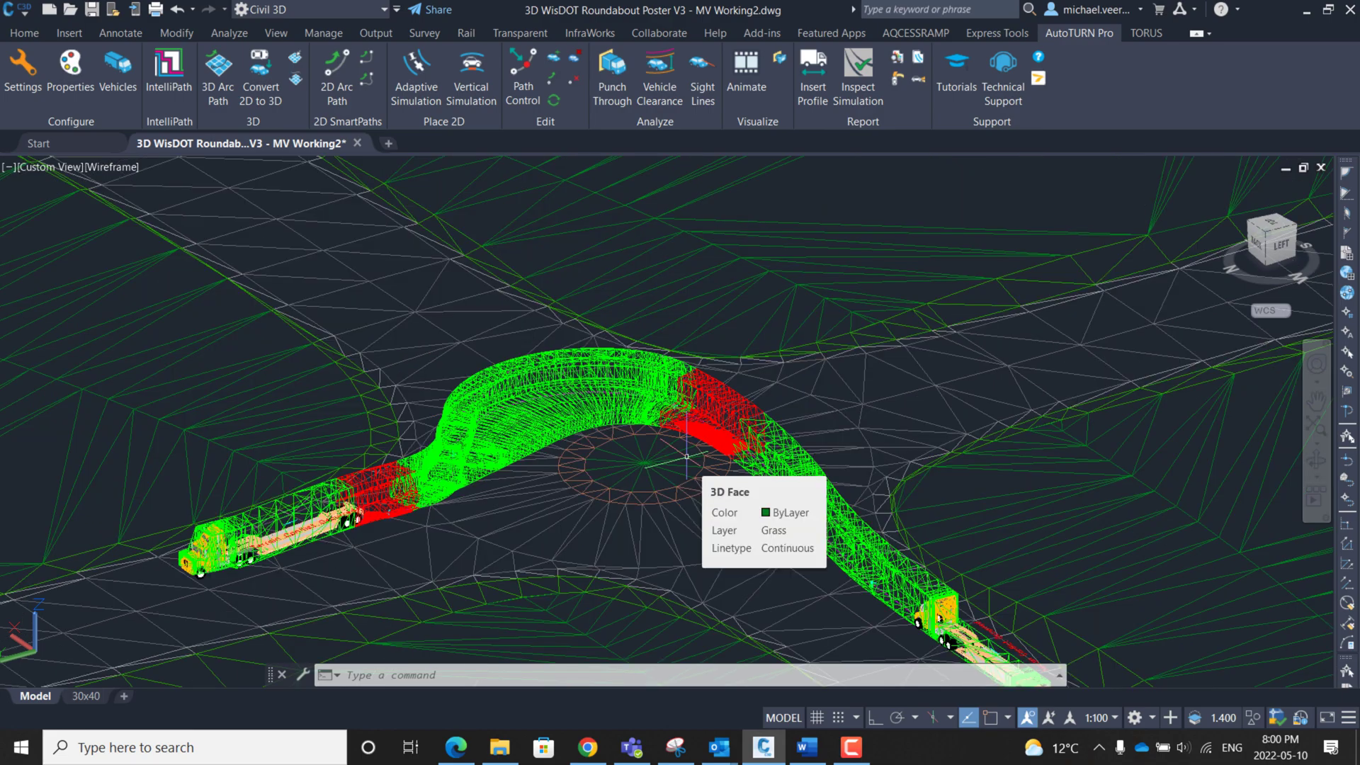
# Place low-boy trailer vehicles on the 3D path at the red conflict sections south of the central island and on the north leg
pyautogui.moveTo(842, 549); pyautogui.dragTo(791, 482, button='middle')
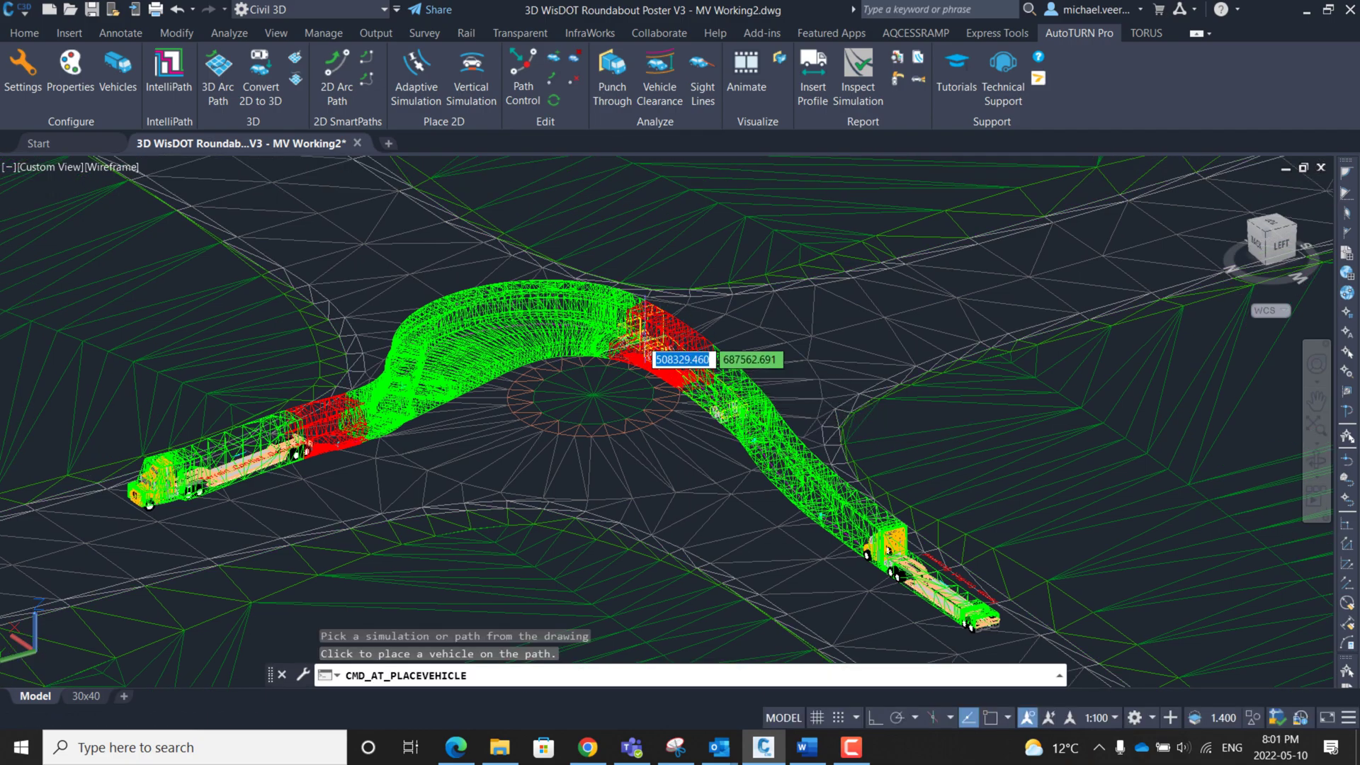
pyautogui.scroll(2, 640, 354)
pyautogui.scroll(3, 641, 354)
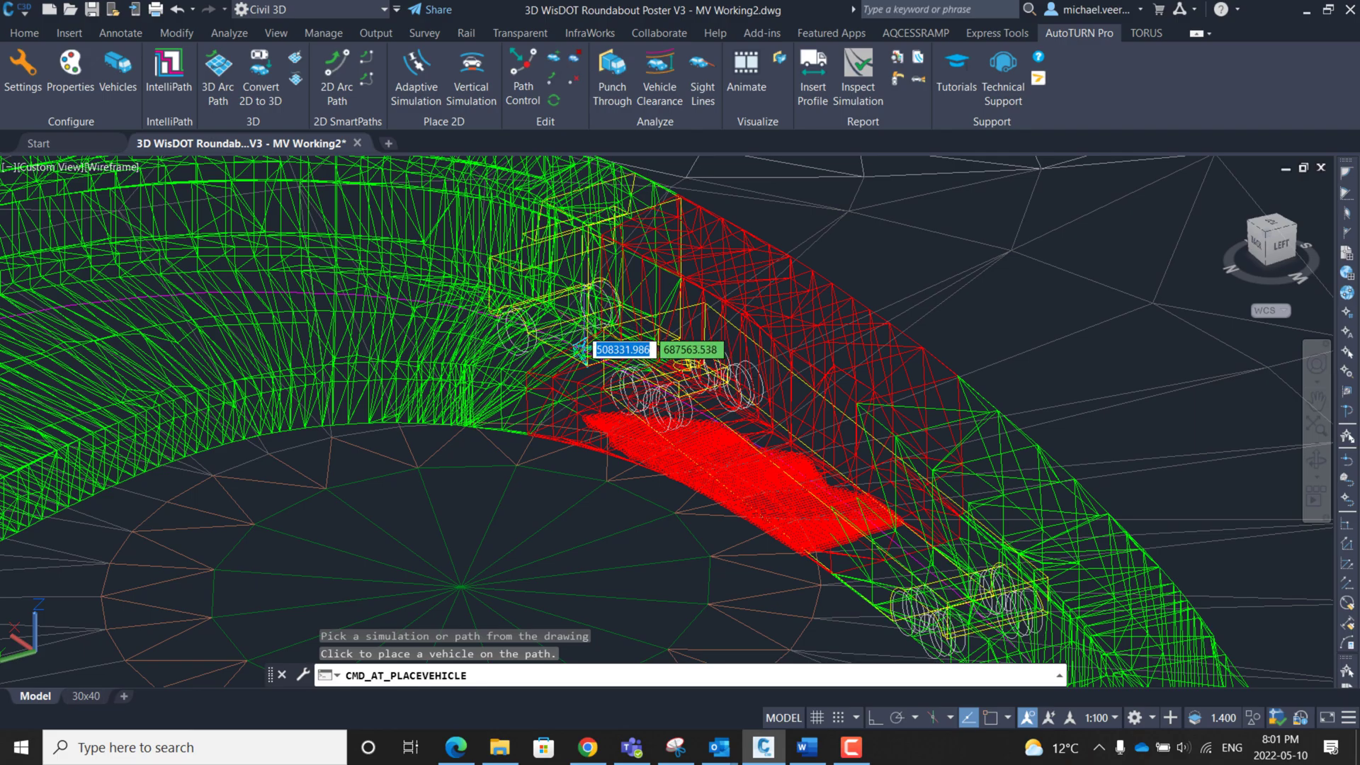
pyautogui.click(583, 349)
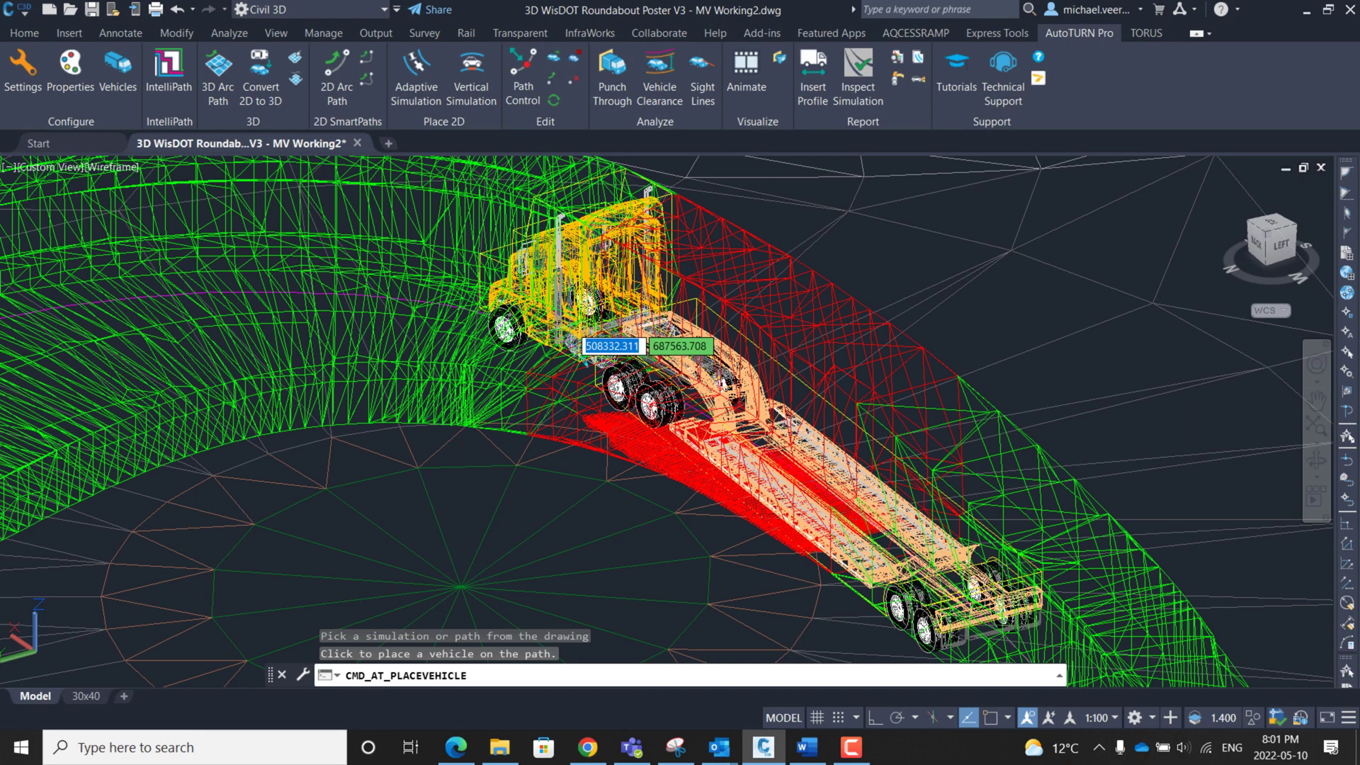
pyautogui.scroll(-5, 538, 333)
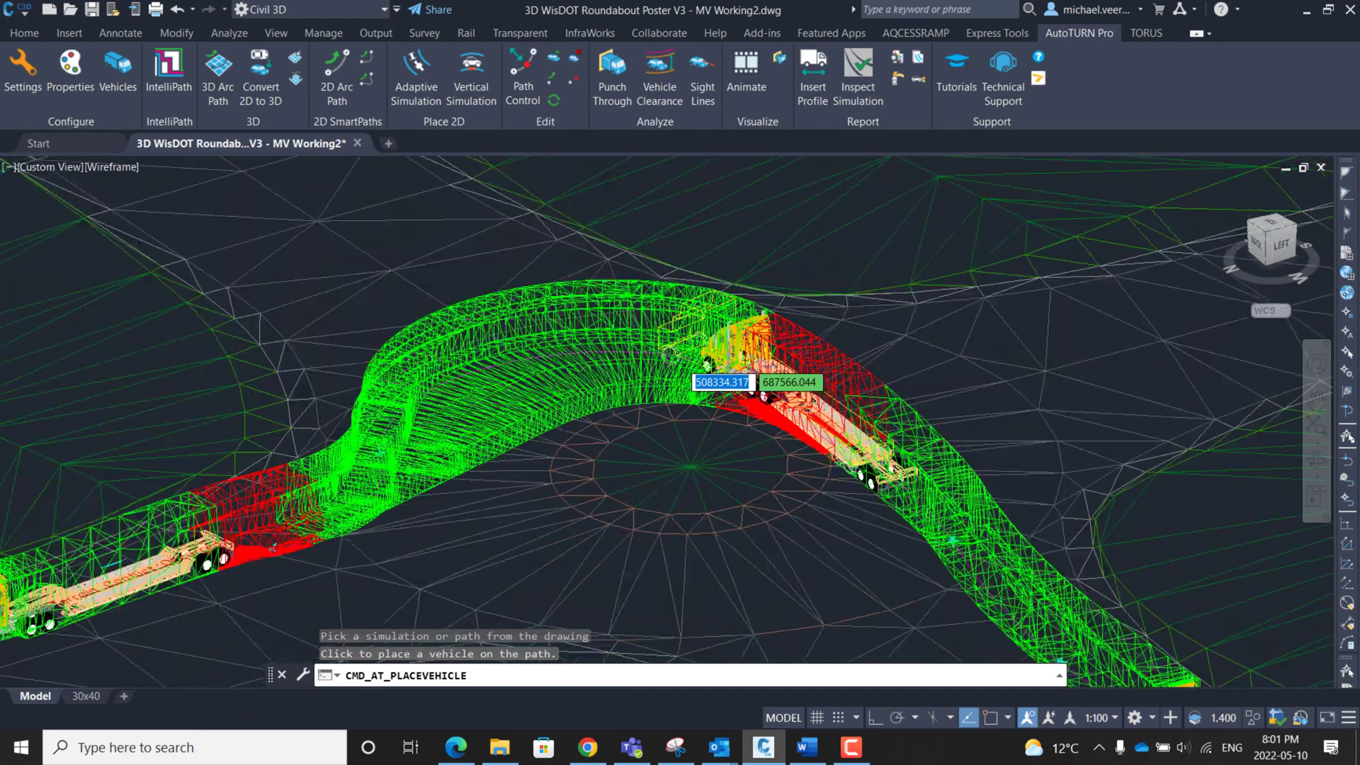
pyautogui.moveTo(474, 395); pyautogui.dragTo(732, 315, button='middle')
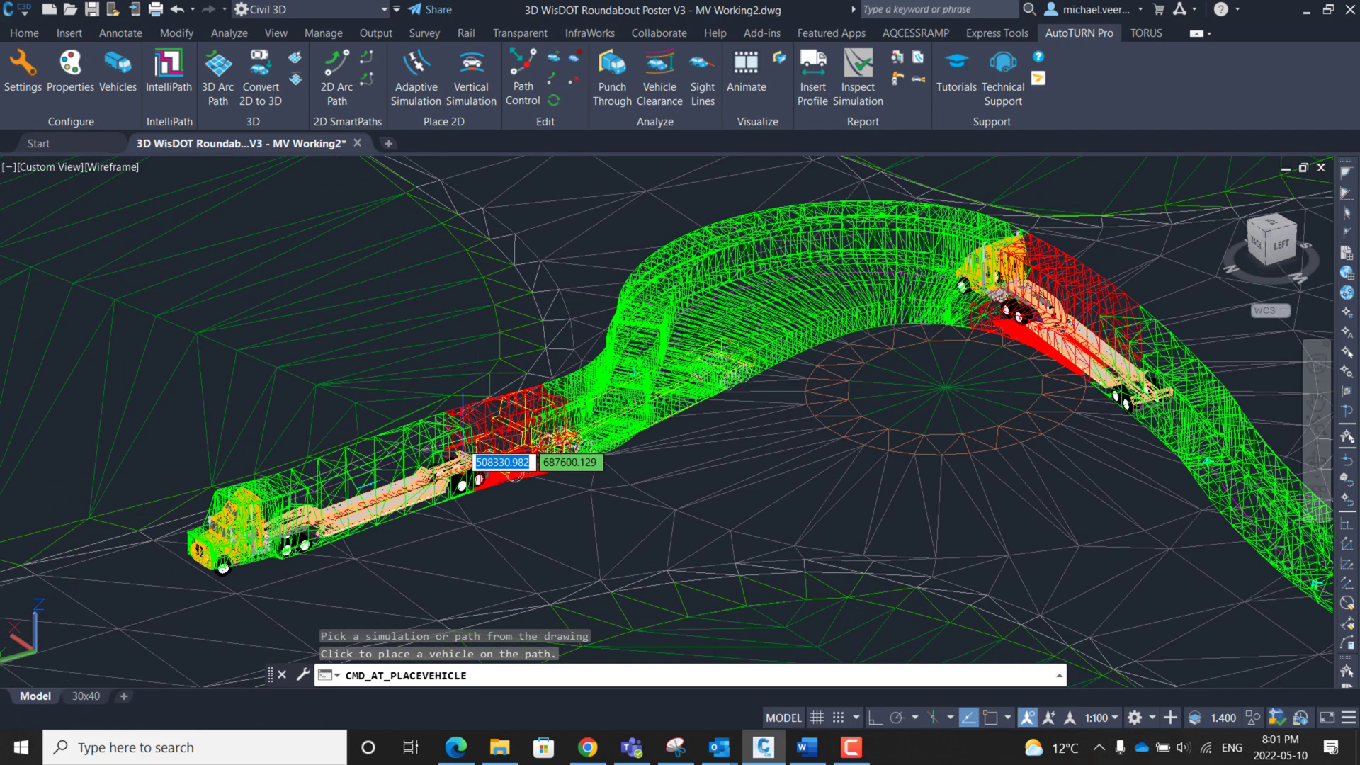
pyautogui.click(387, 501)
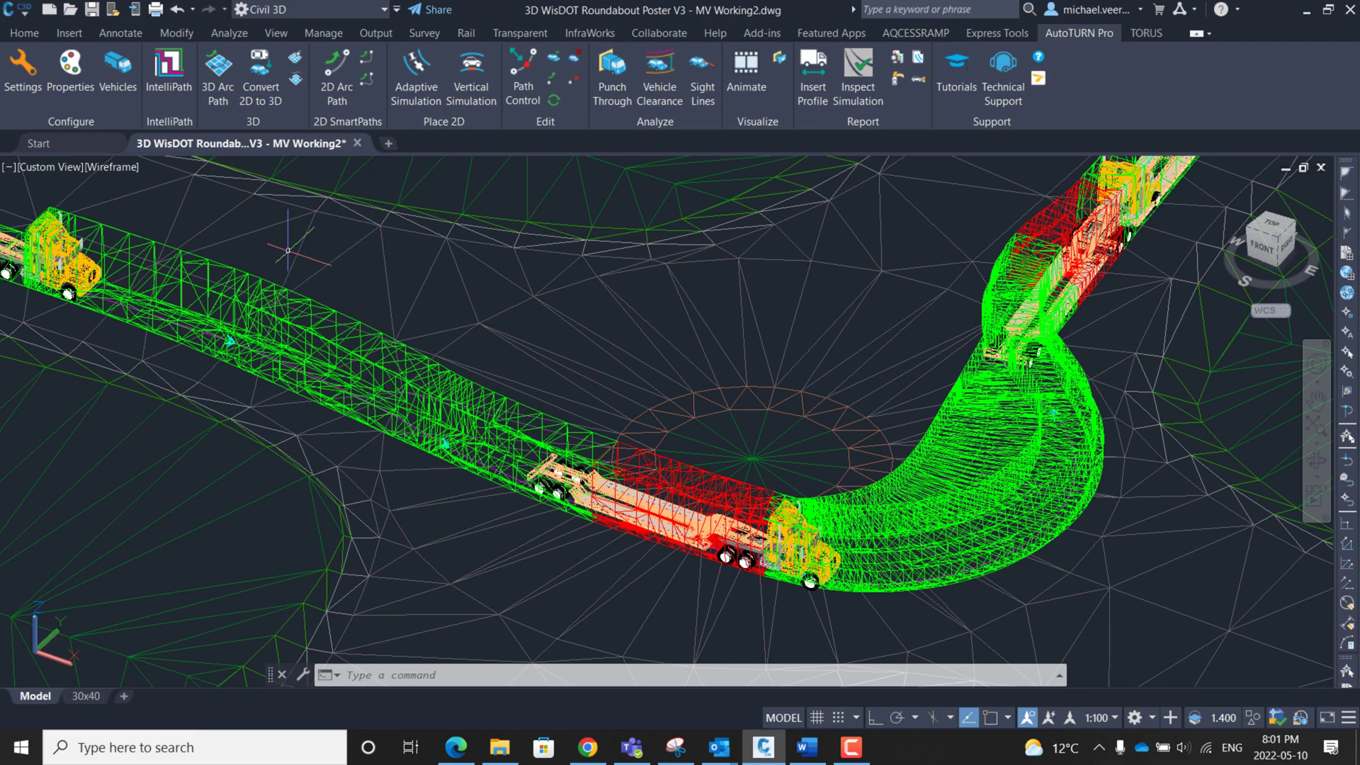
# Switch to the Realistic visual style and examine the red conflict section beside the central island
pyautogui.click(134, 174)
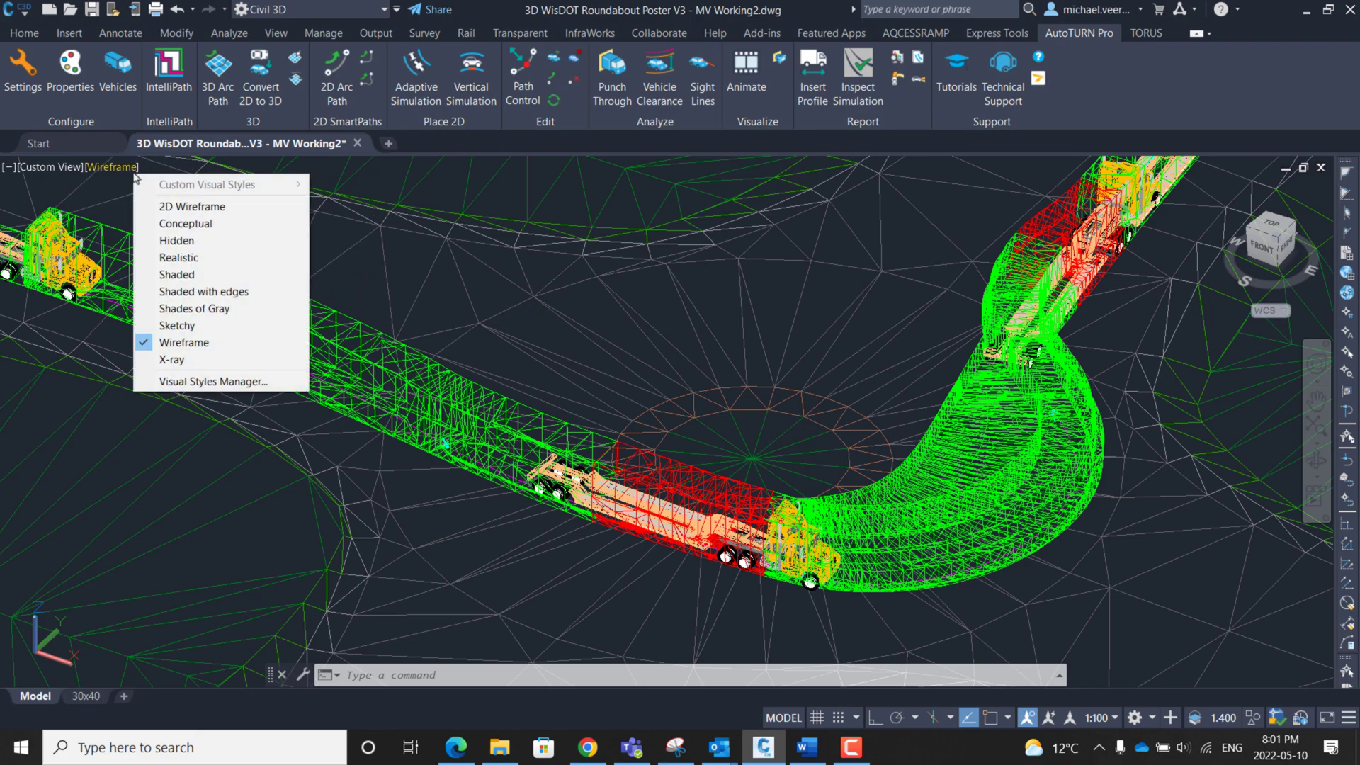
pyautogui.click(211, 259)
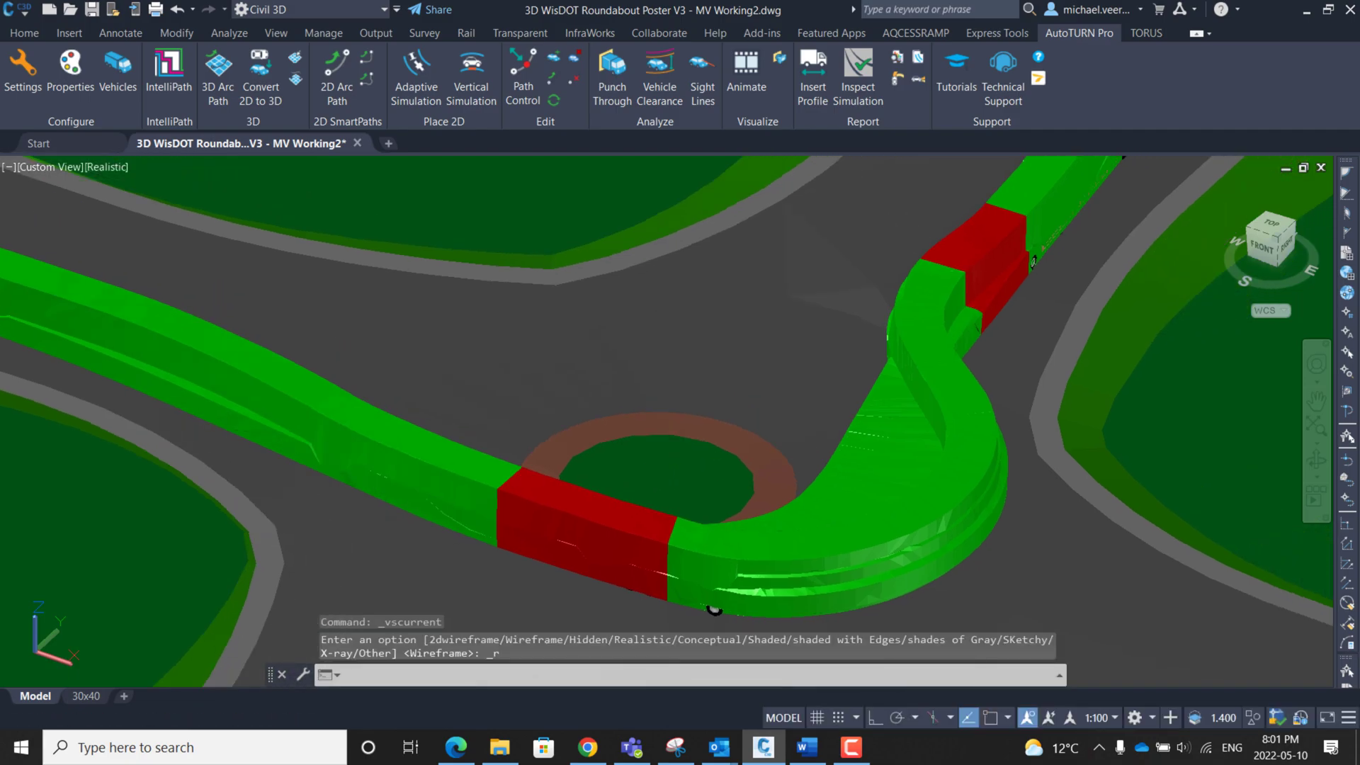
pyautogui.keyDown('shift'); pyautogui.moveTo(713, 608); pyautogui.dragTo(222, 388, button='middle'); pyautogui.keyUp('shift')
pyautogui.scroll(5, 730, 426)
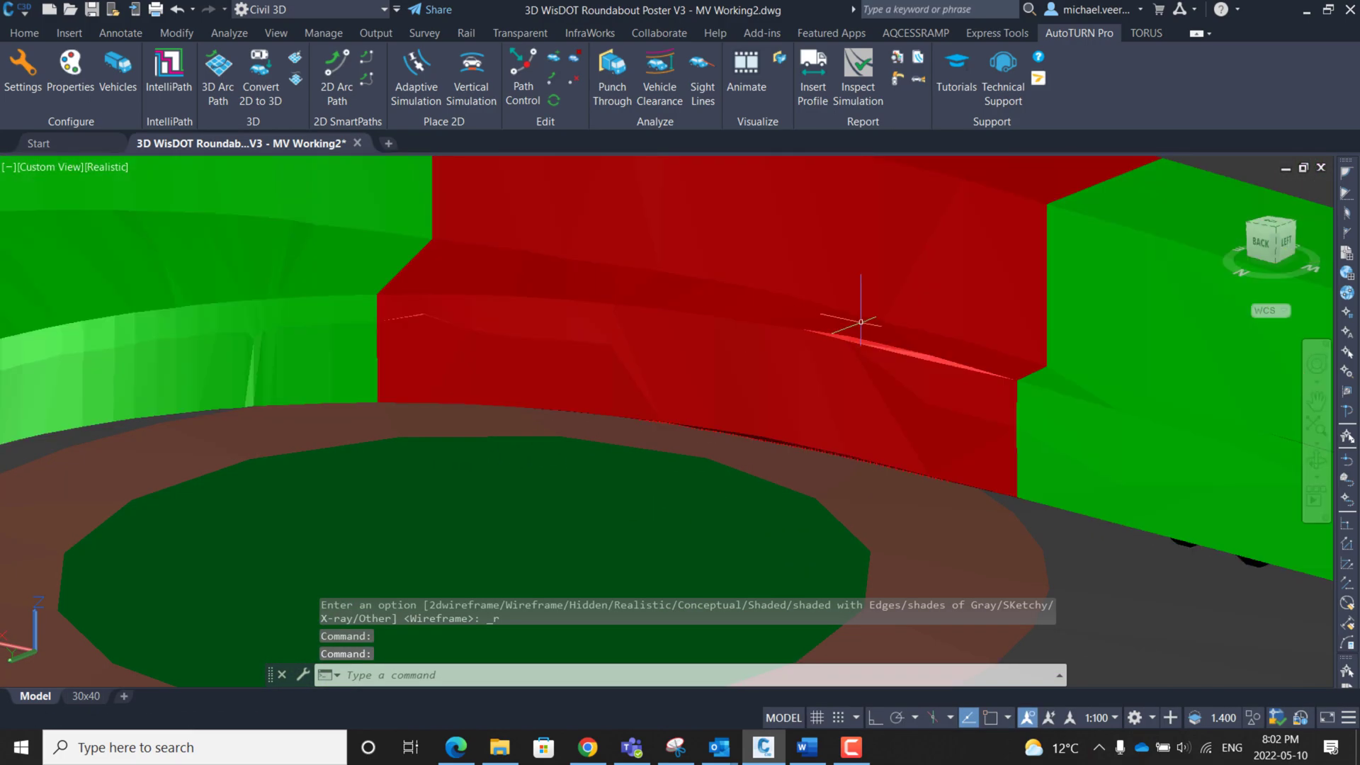
pyautogui.keyDown('shift'); pyautogui.moveTo(860, 322); pyautogui.dragTo(739, 318, button='middle'); pyautogui.keyUp('shift')
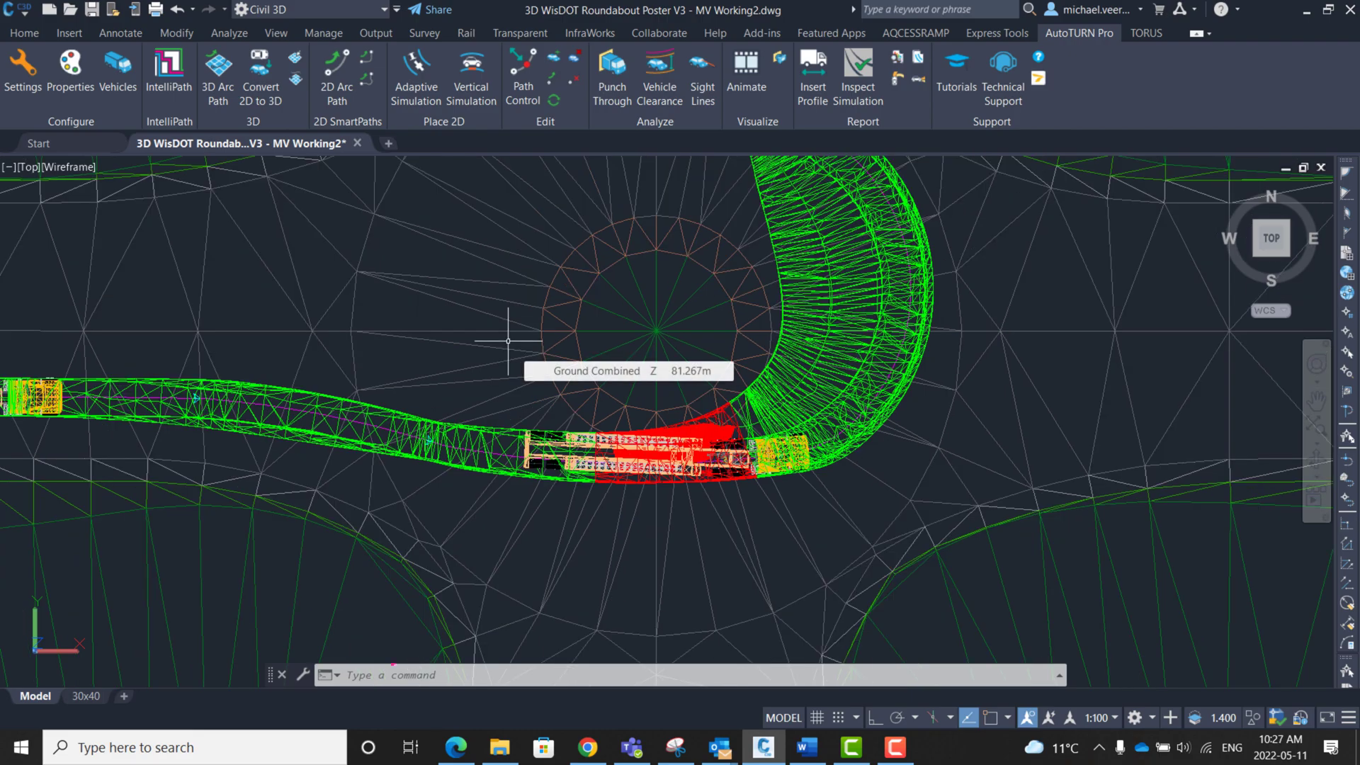
# Draw a vertical line with Ortho on across the southern red conflict section, from the road up to the central island
pyautogui.write('lin')
pyautogui.press('Return')
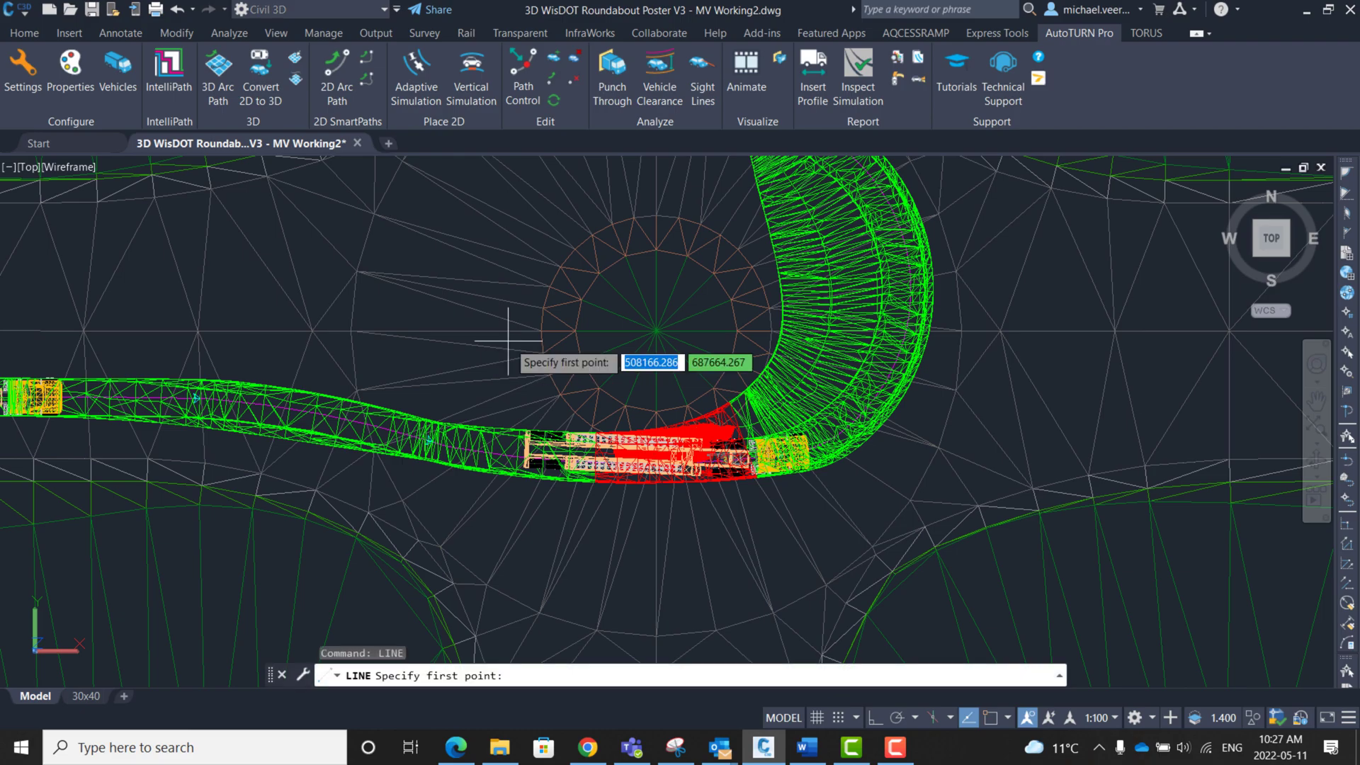
pyautogui.click(652, 550)
pyautogui.press('F8')
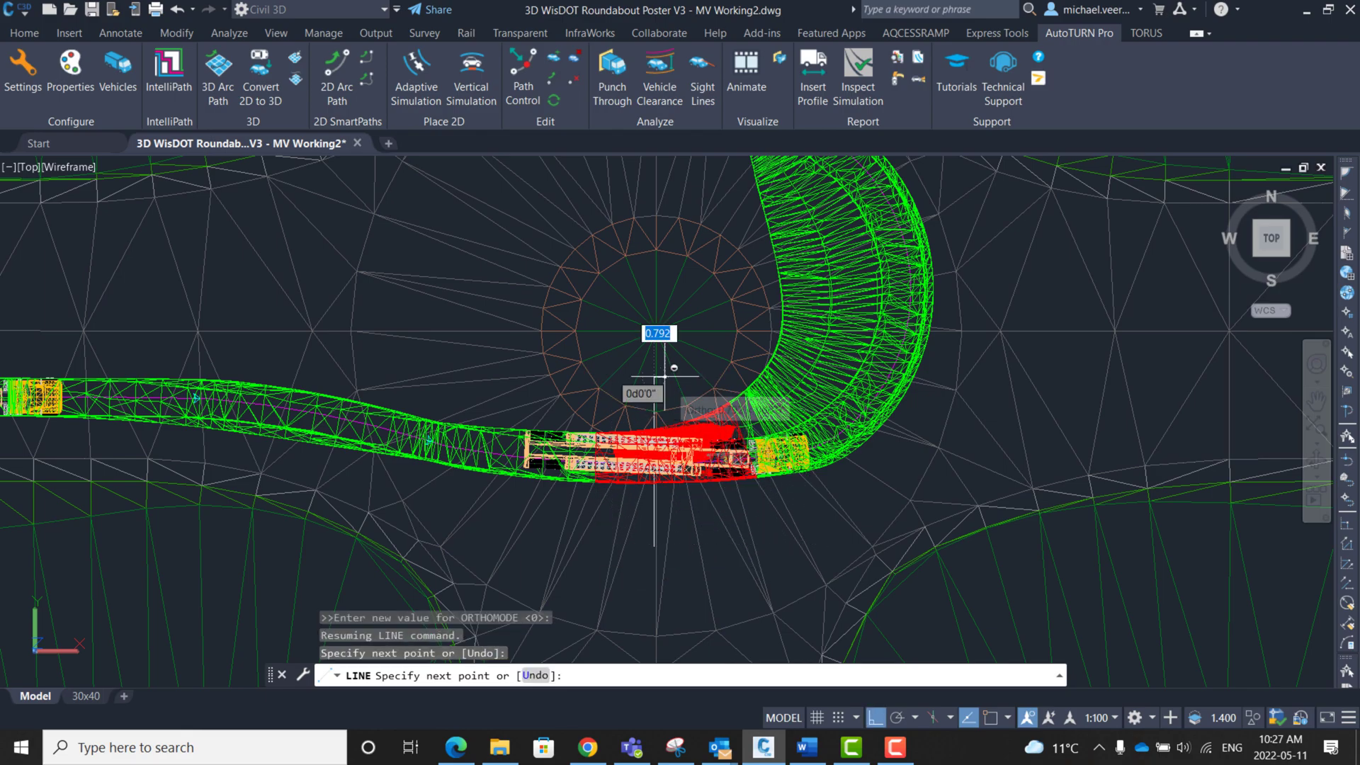
pyautogui.press('Escape')
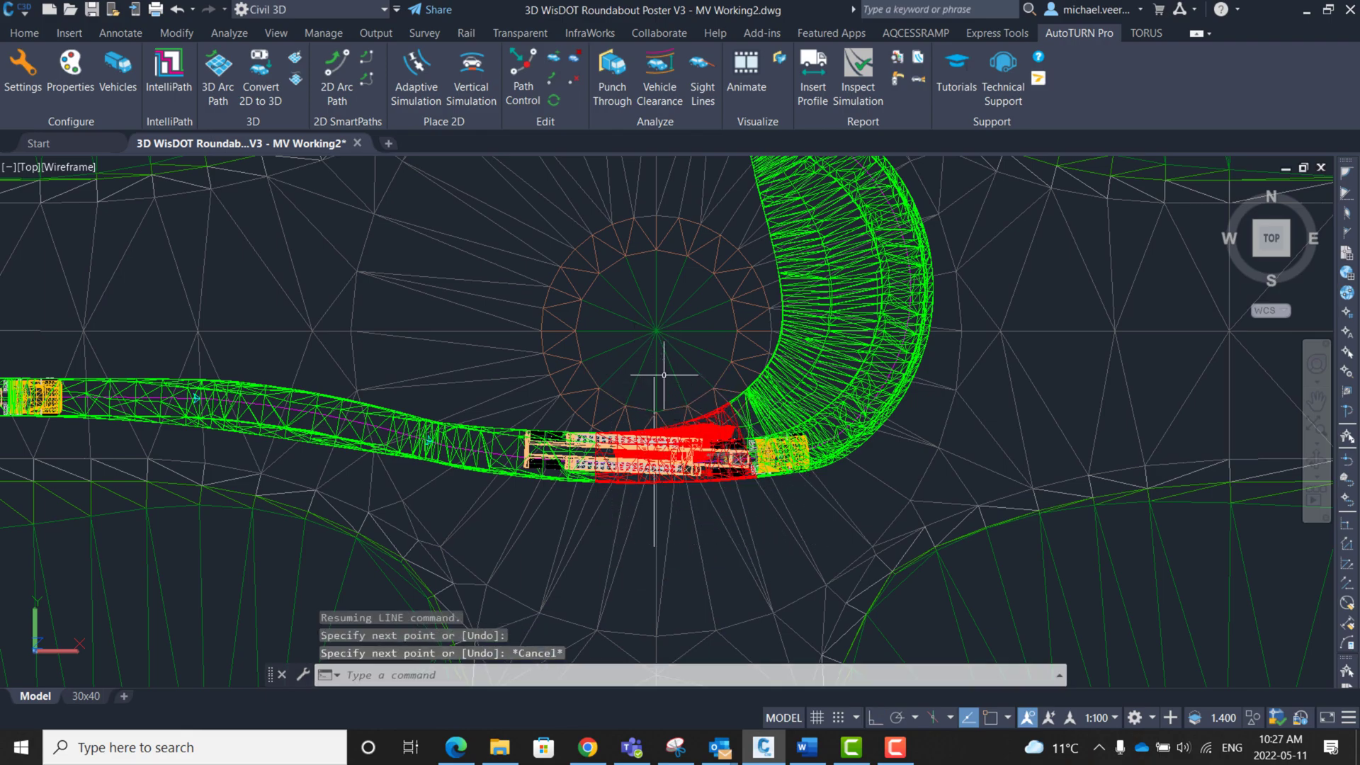
# Run Punch Through on the 3D turn simulation, using the vertical line across the conflict section as the cut line
pyautogui.click(629, 99)
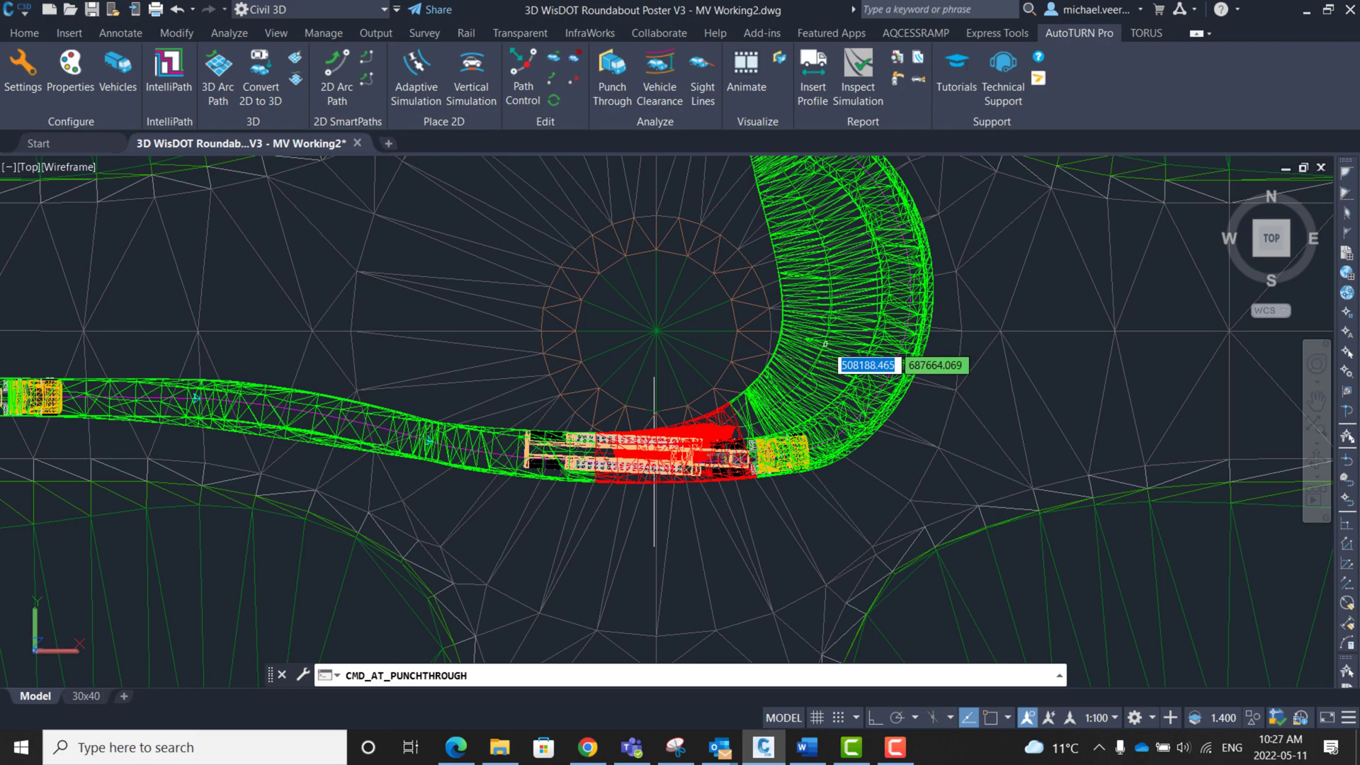
pyautogui.click(825, 345)
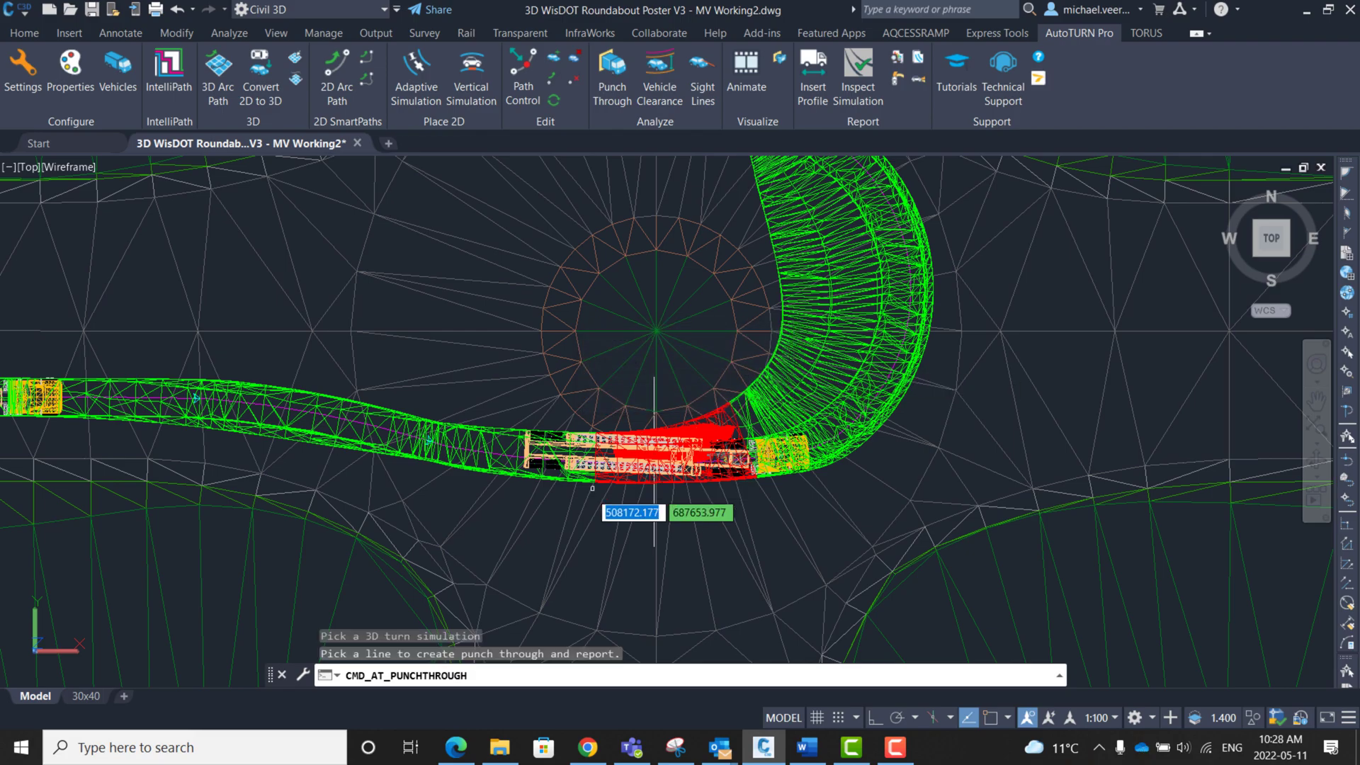
pyautogui.click(654, 505)
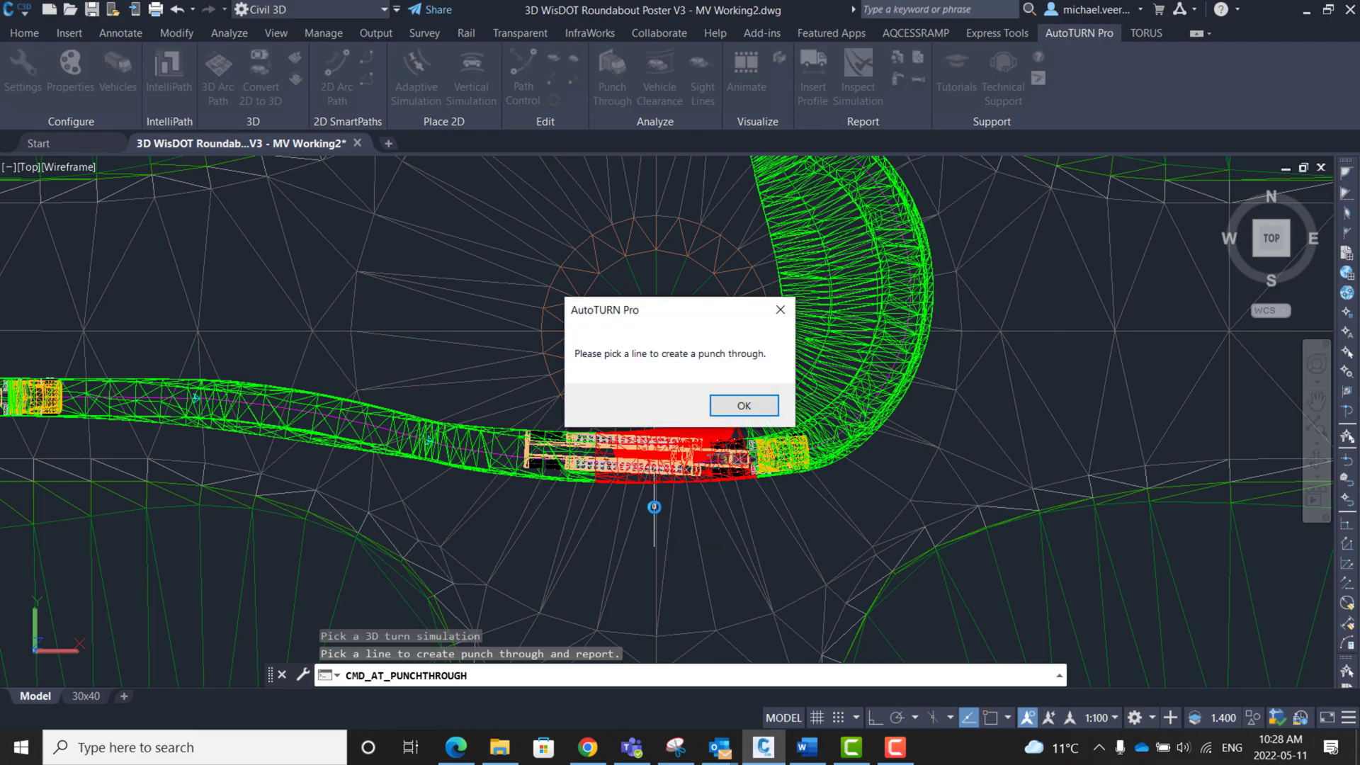
pyautogui.click(736, 407)
pyautogui.scroll(3, 646, 516)
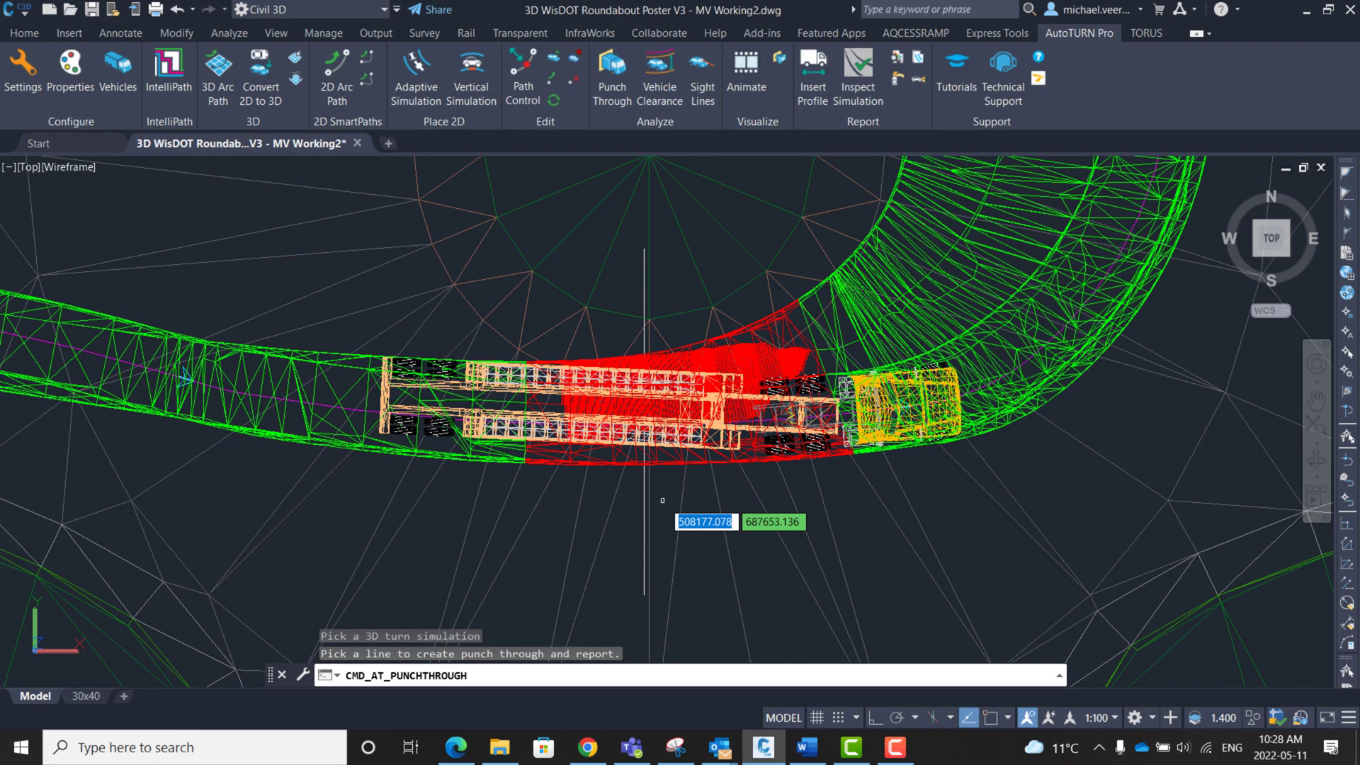
pyautogui.click(643, 512)
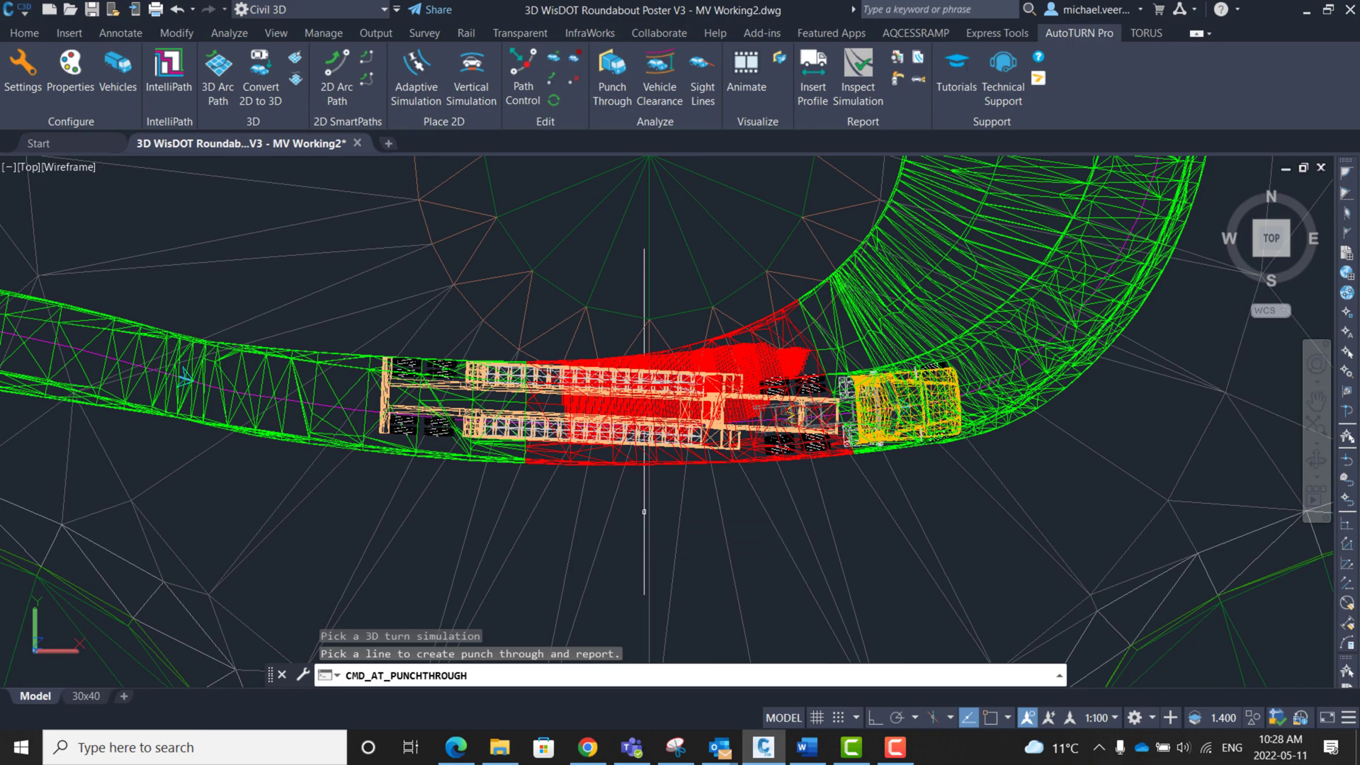
pyautogui.click(644, 512)
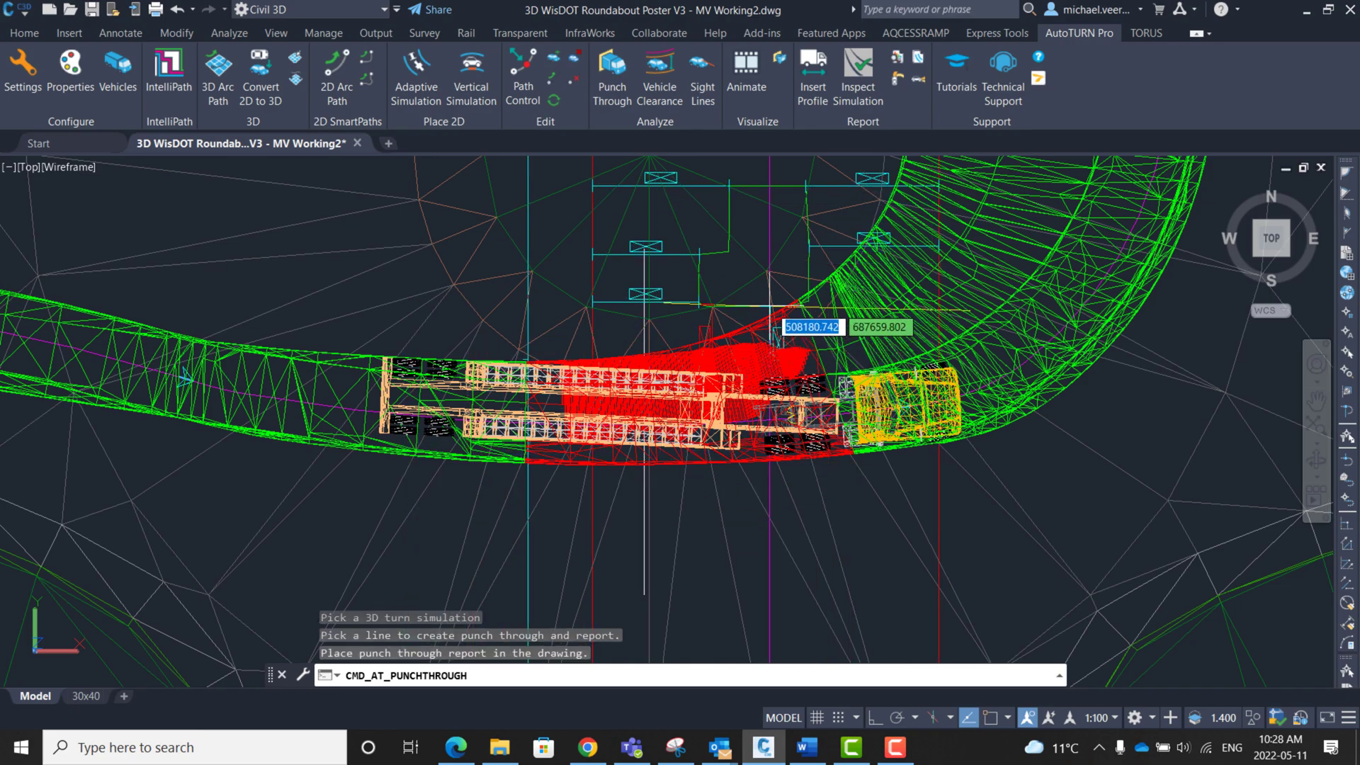
# Place the punch-through report in the empty area northeast of the terrain surface
pyautogui.moveTo(772, 294); pyautogui.dragTo(559, 371, button='middle')
pyautogui.scroll(-5, 566, 393)
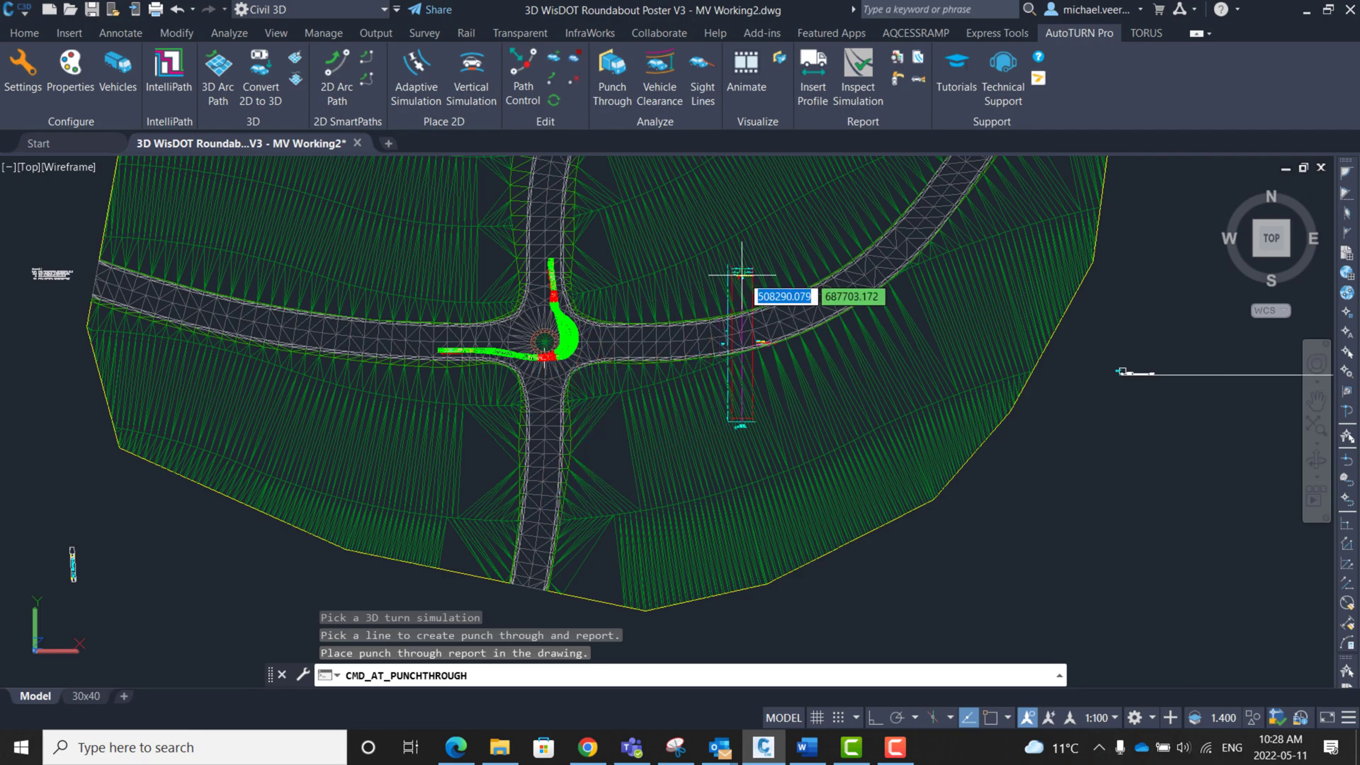
pyautogui.moveTo(741, 280); pyautogui.dragTo(319, 440, button='middle')
pyautogui.moveTo(702, 219); pyautogui.dragTo(420, 439, button='middle')
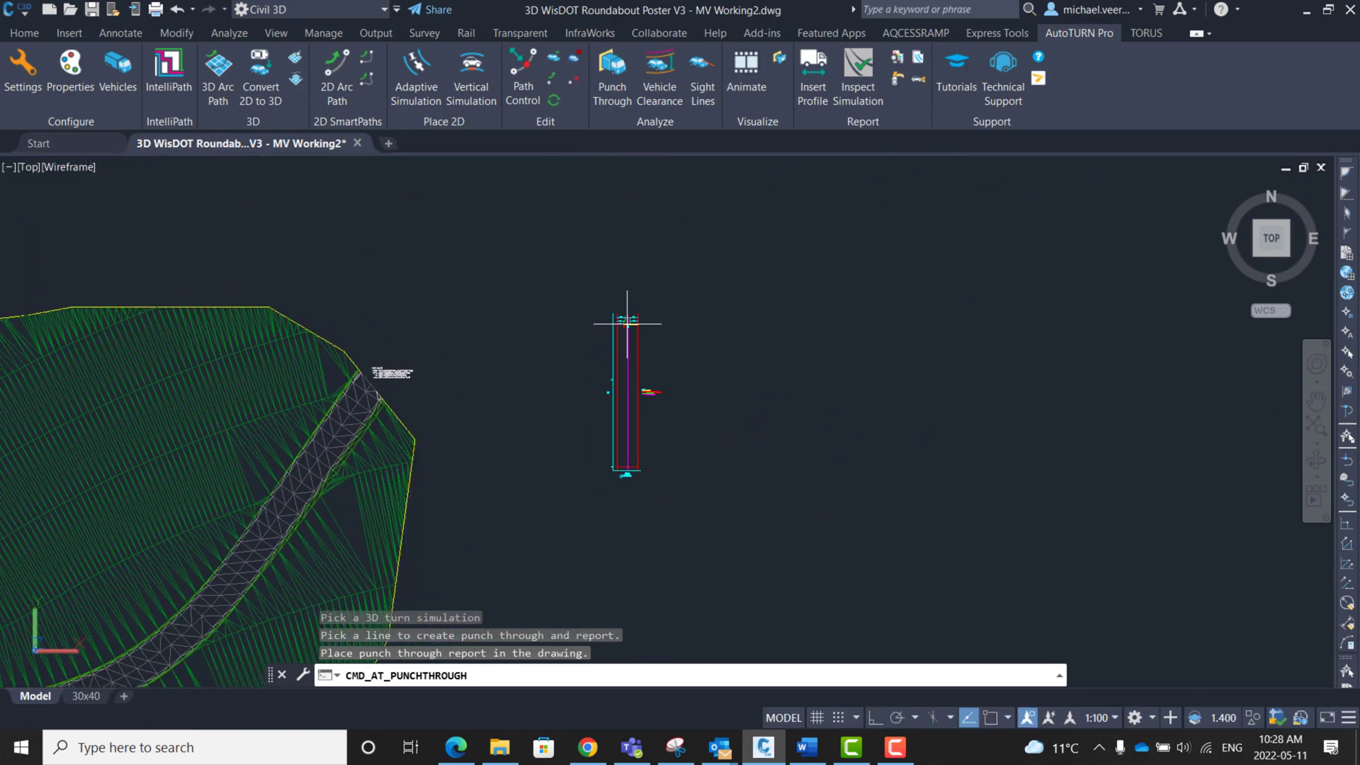
pyautogui.click(627, 324)
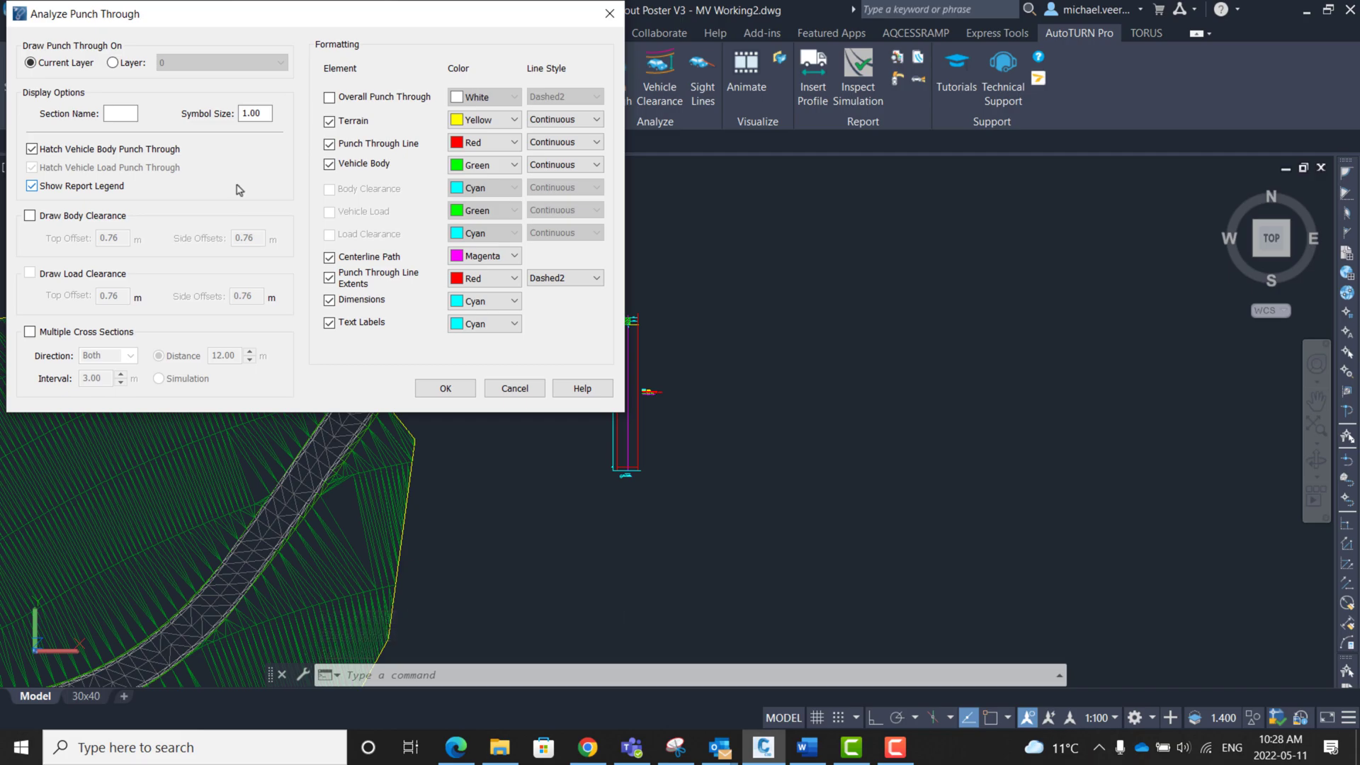
# Enable multiple punch-through cross sections in both directions, with a 12.00 m distance and a 3.00 m interval
pyautogui.moveTo(222, 581); pyautogui.dragTo(1002, 353, button='middle')
pyautogui.scroll(10, 621, 499)
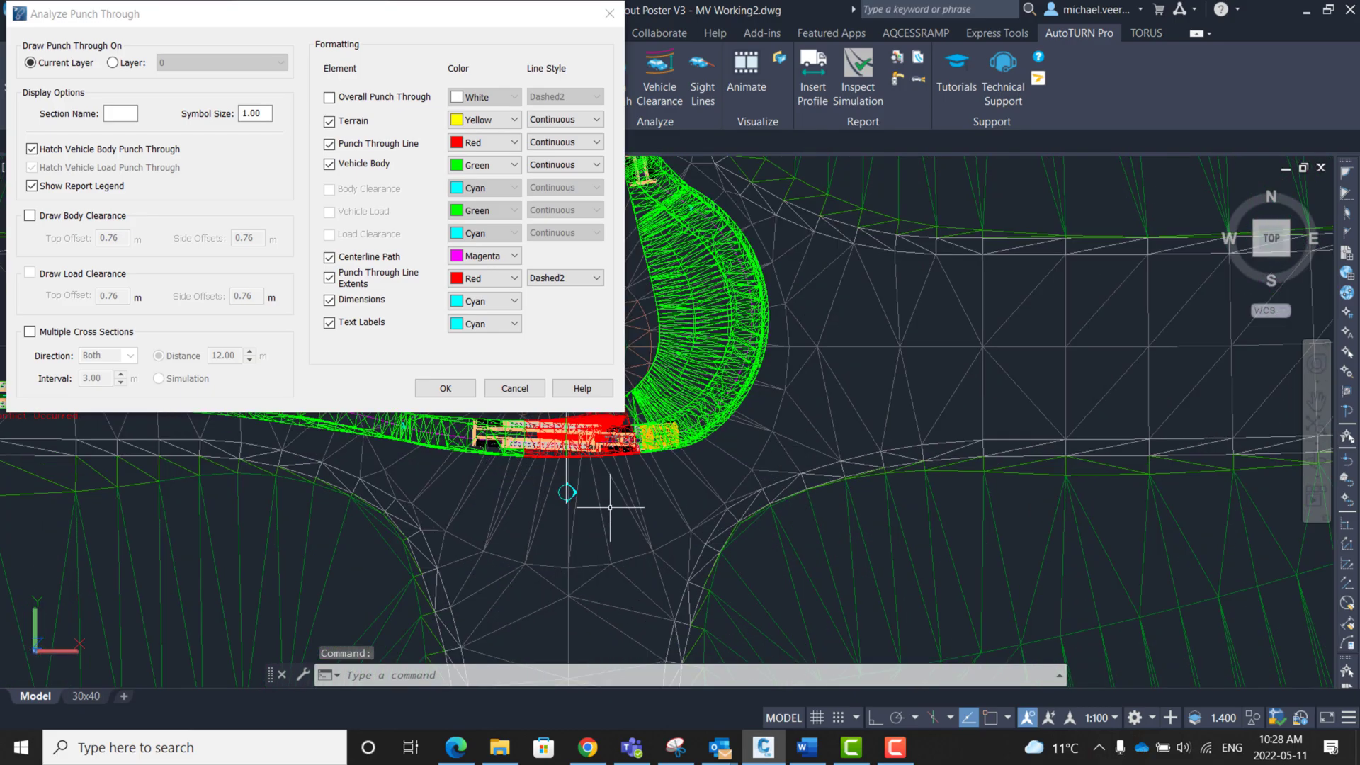
pyautogui.moveTo(806, 640); pyautogui.dragTo(815, 645, button='middle')
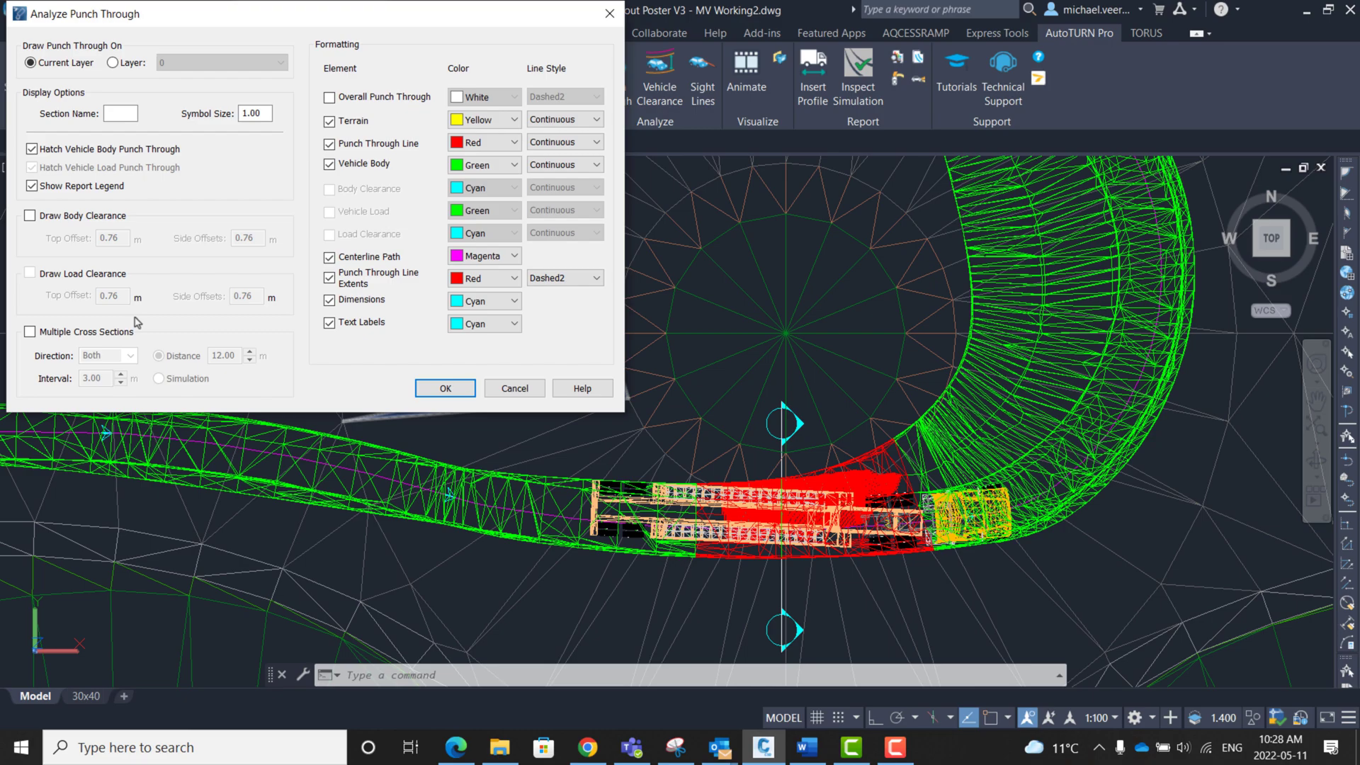
pyautogui.click(29, 332)
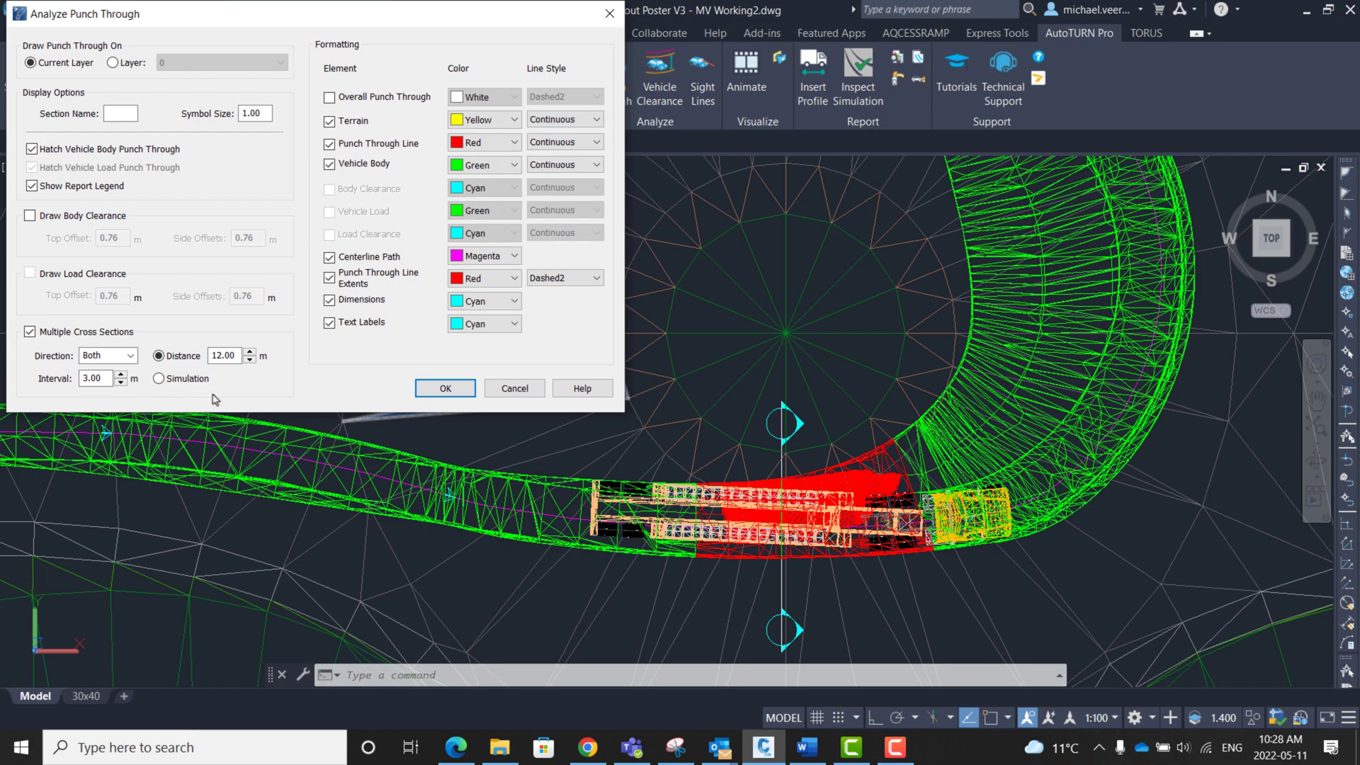
pyautogui.click(444, 388)
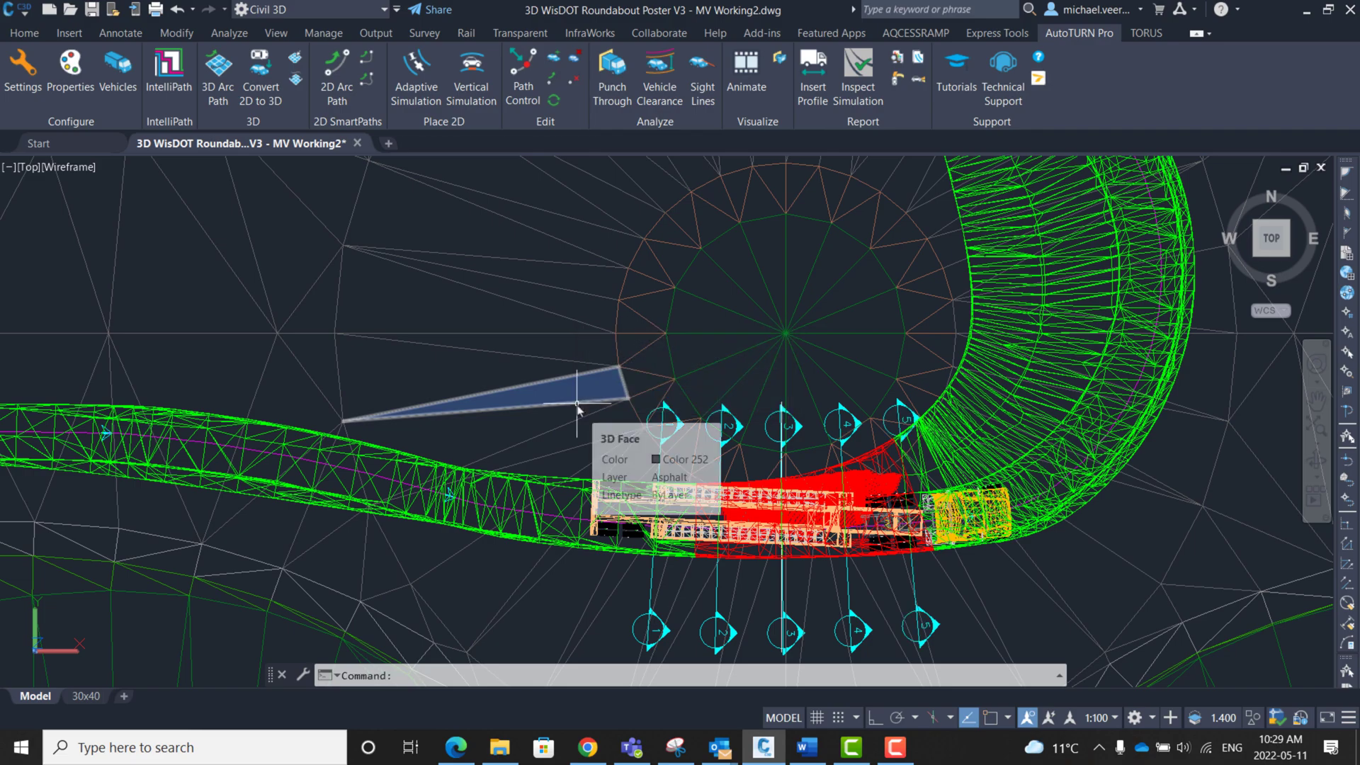
# Examine the numbered section cuts along the conflict zone and their cross-section reports northeast of the terrain
pyautogui.moveTo(707, 400); pyautogui.dragTo(595, 365, button='middle')
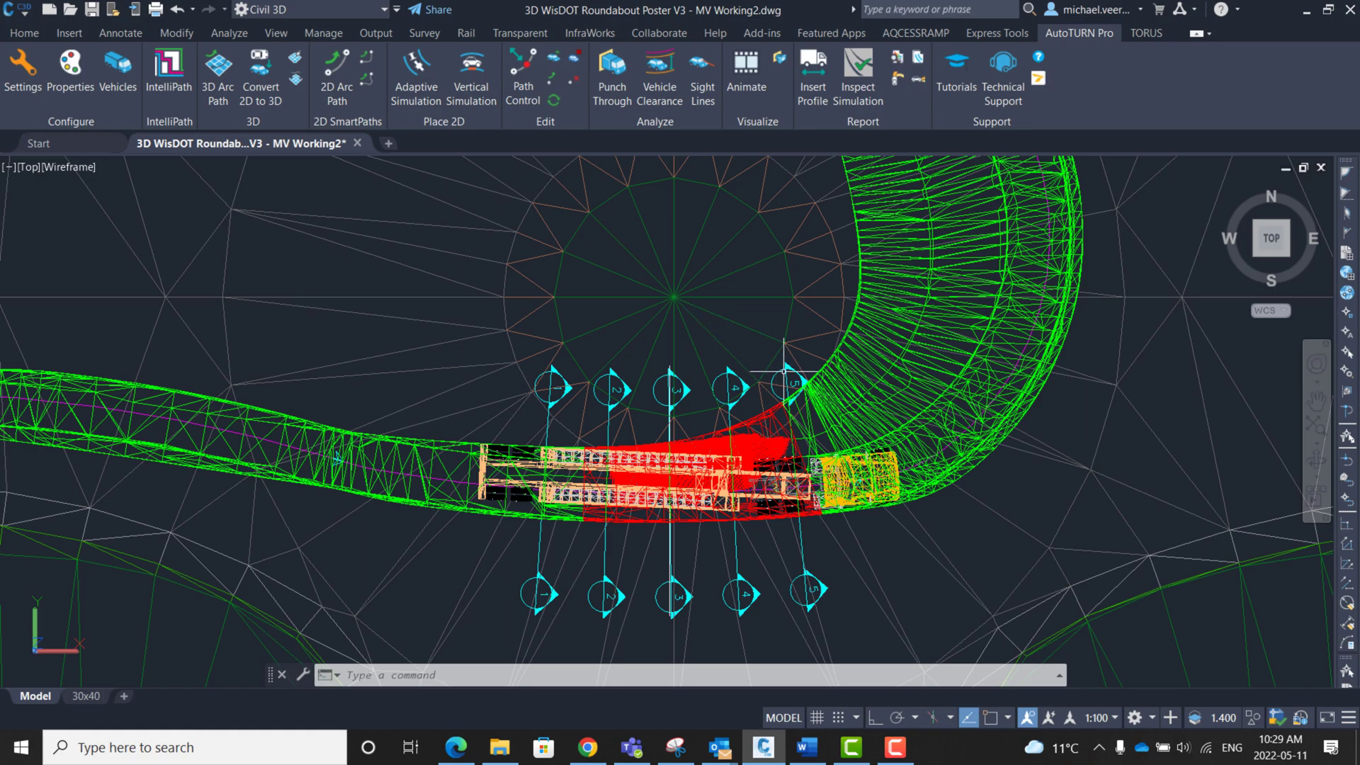
pyautogui.moveTo(950, 258); pyautogui.dragTo(853, 305, button='middle')
pyautogui.scroll(-2, 698, 293)
pyautogui.moveTo(697, 293); pyautogui.dragTo(667, 338, button='middle')
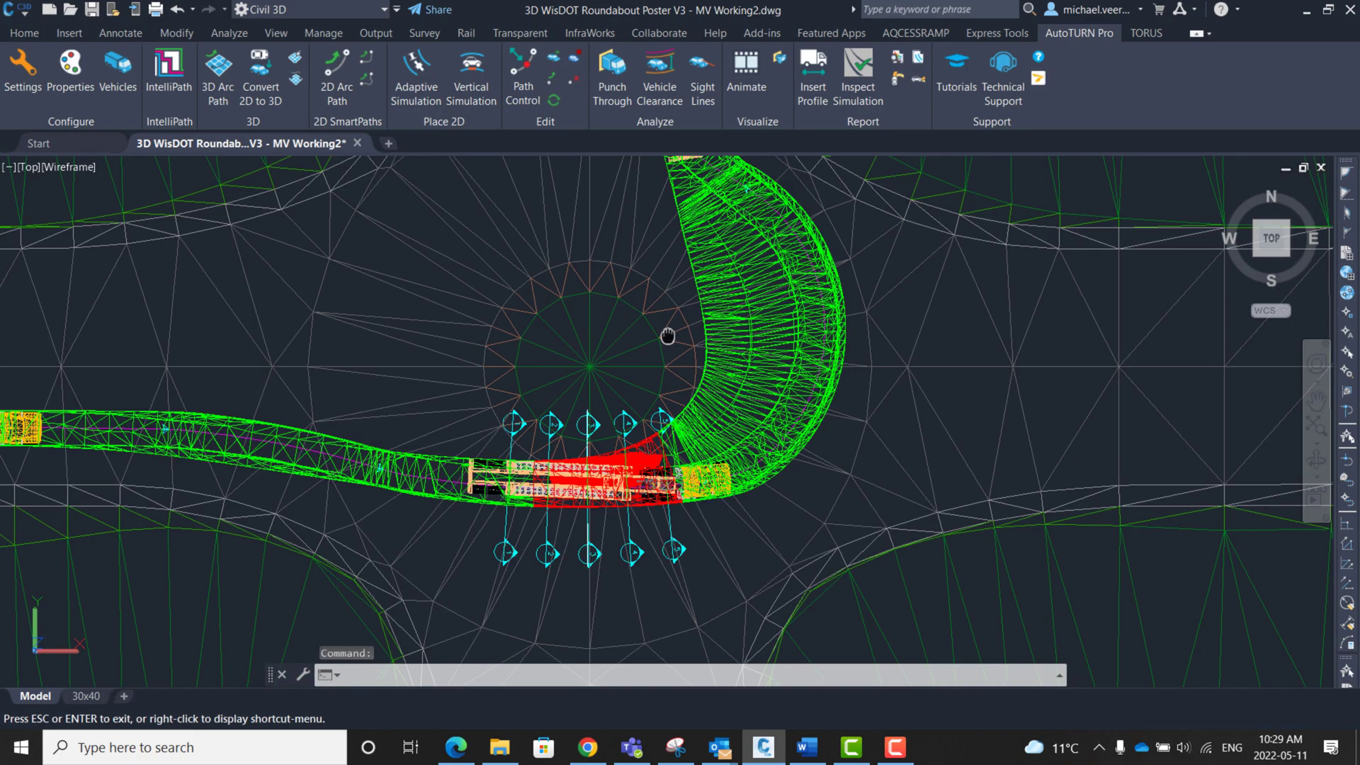
pyautogui.moveTo(1006, 266); pyautogui.dragTo(459, 461, button='middle')
pyautogui.scroll(-3, 459, 460)
pyautogui.moveTo(1147, 233); pyautogui.dragTo(247, 566, button='middle')
pyautogui.moveTo(916, 271)
pyautogui.mouseDown(button='middle')
pyautogui.moveTo(672, 398)
pyautogui.moveTo(485, 527)
pyautogui.mouseUp(button='middle')
pyautogui.scroll(-5, 485, 527)
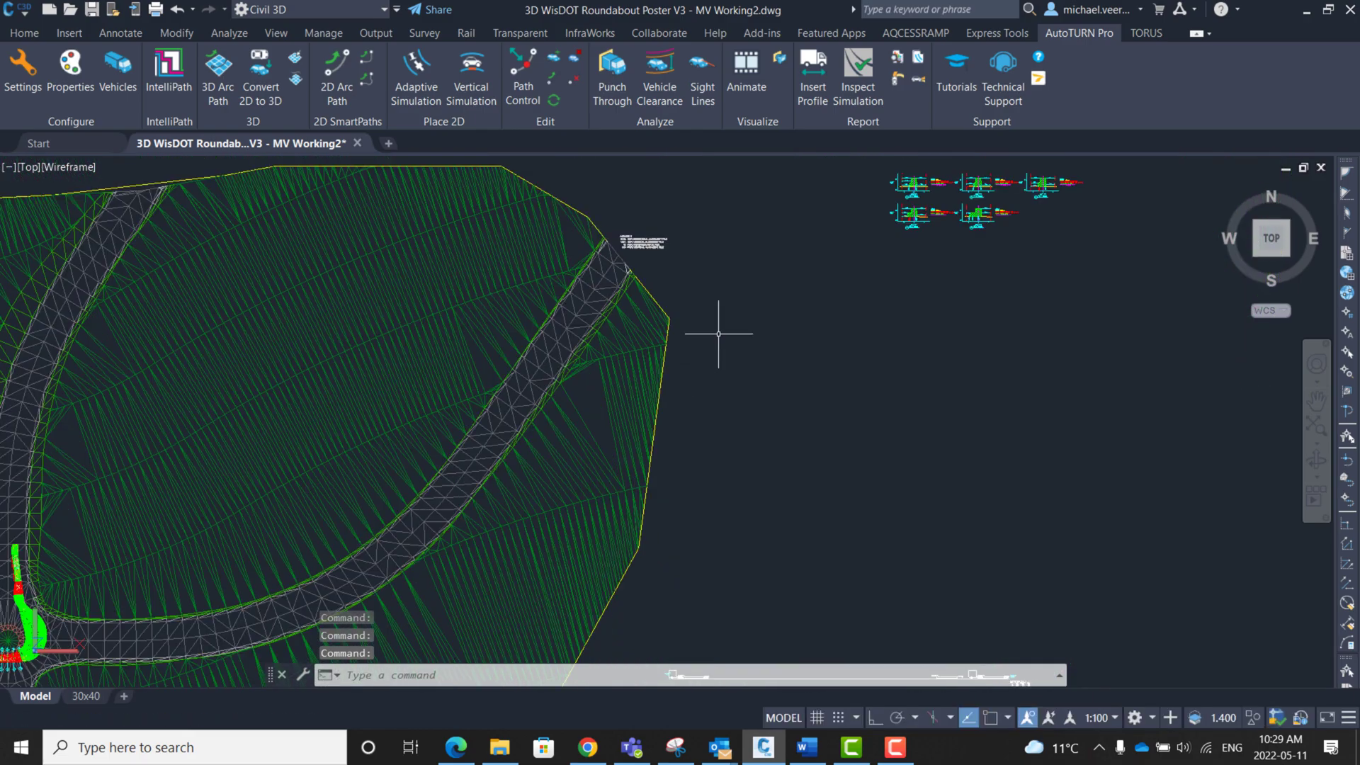
pyautogui.moveTo(751, 280); pyautogui.dragTo(334, 531, button='middle')
pyautogui.scroll(8, 492, 443)
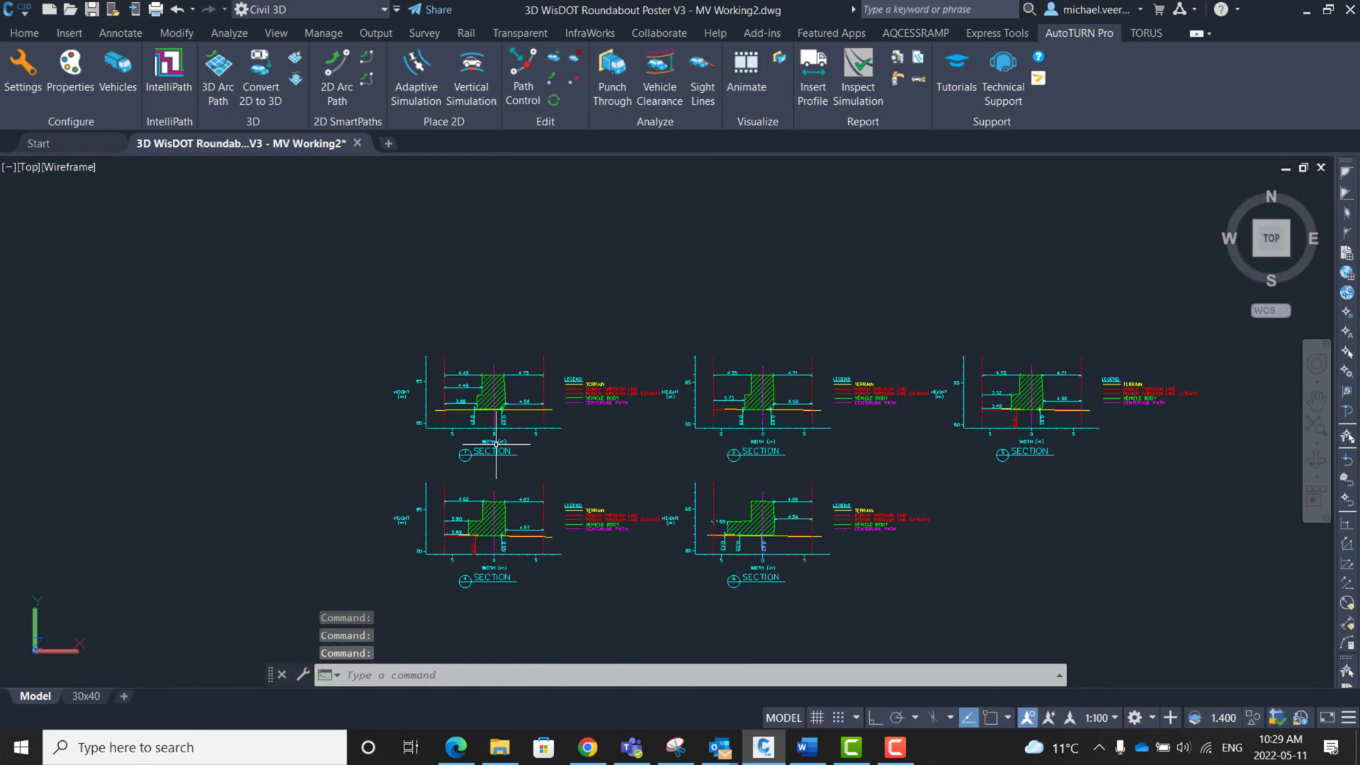
pyautogui.scroll(2, 457, 475)
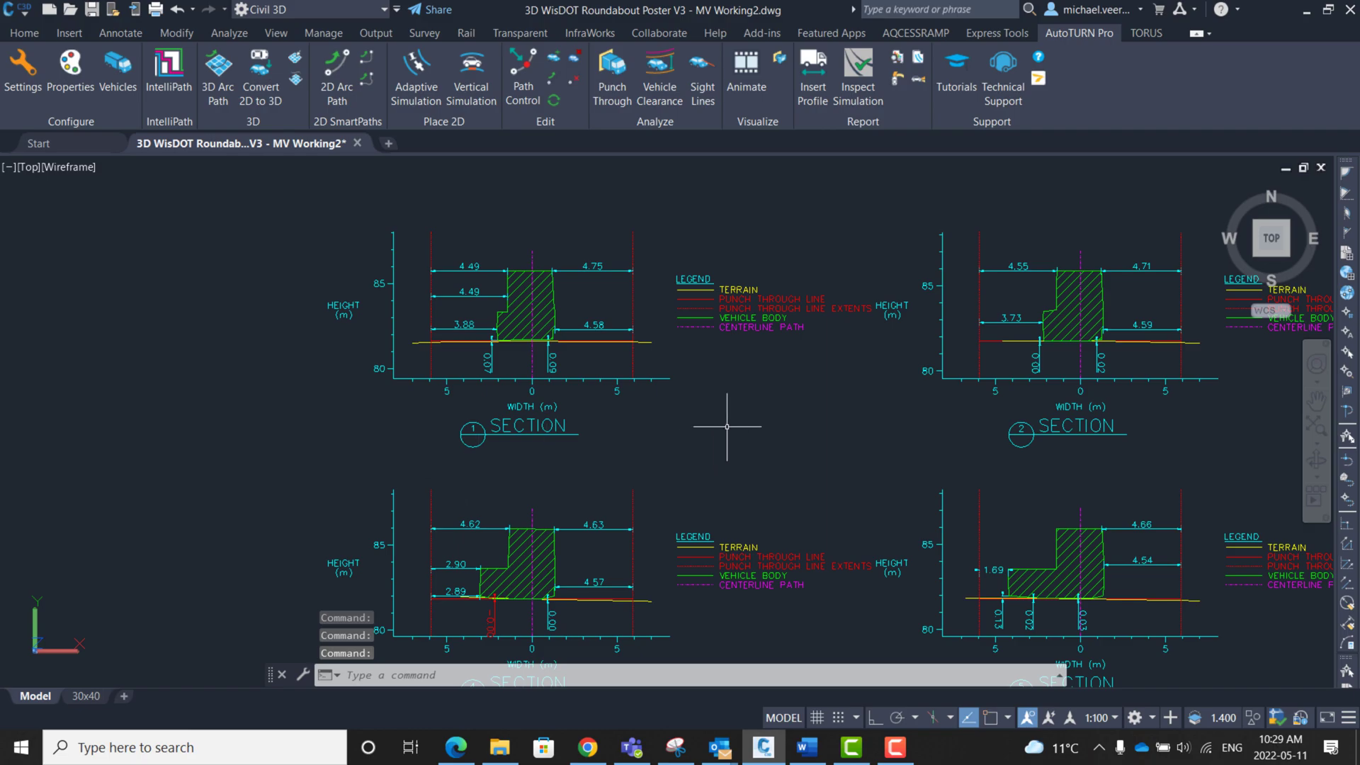
# Examine the five punch-through cross sections, checking the clearances between vehicle body and terrain in each
pyautogui.moveTo(728, 425)
pyautogui.mouseDown(button='middle')
pyautogui.moveTo(641, 441)
pyautogui.moveTo(236, 423)
pyautogui.mouseUp(button='middle')
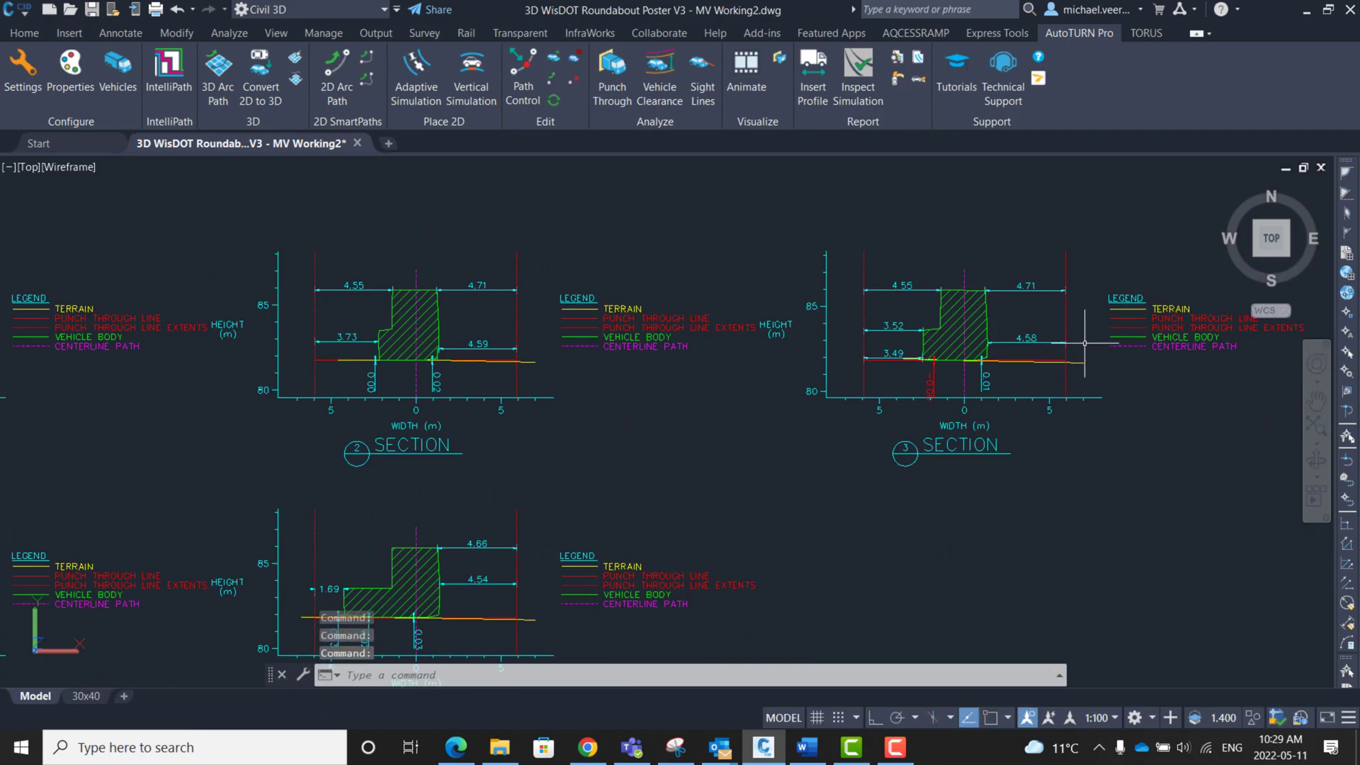
pyautogui.scroll(4, 944, 329)
pyautogui.moveTo(944, 329); pyautogui.dragTo(622, 328, button='middle')
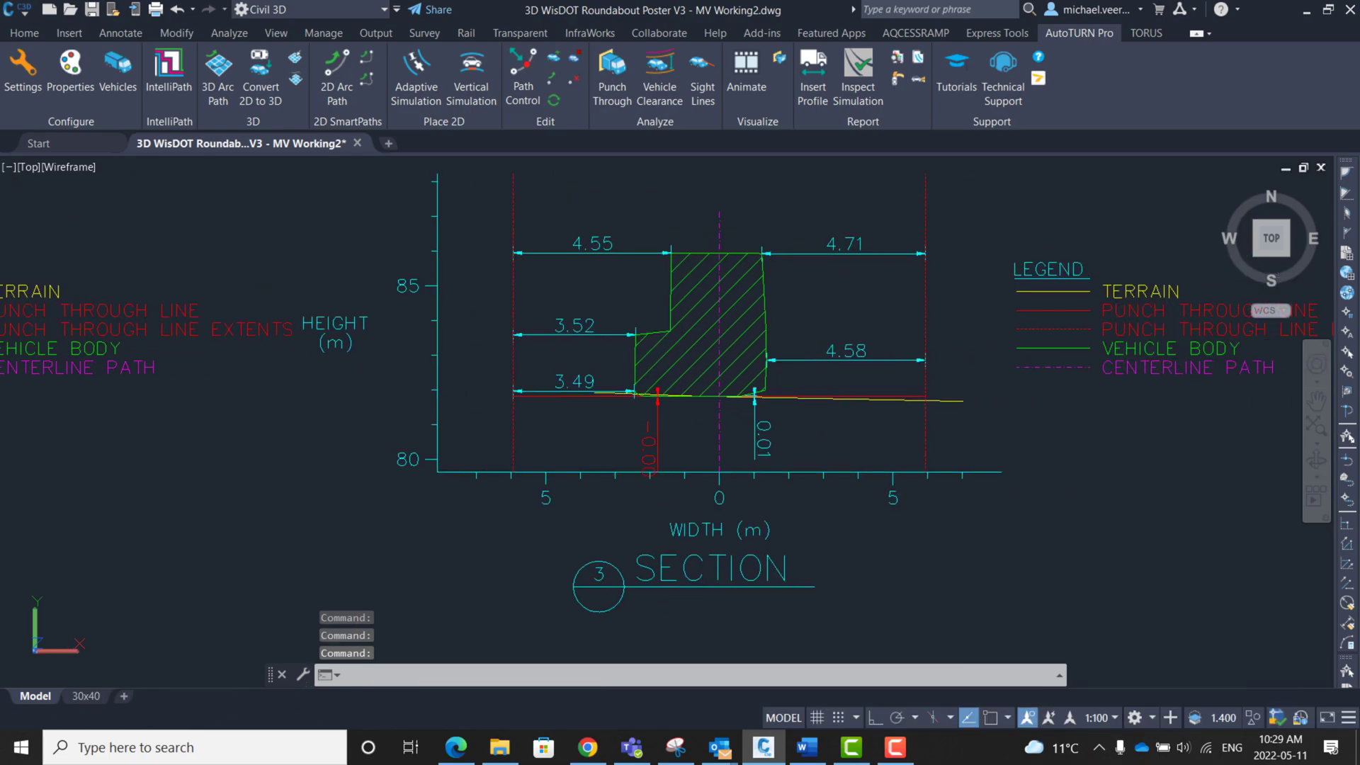
pyautogui.scroll(-3, 792, 320)
pyautogui.scroll(2, 709, 397)
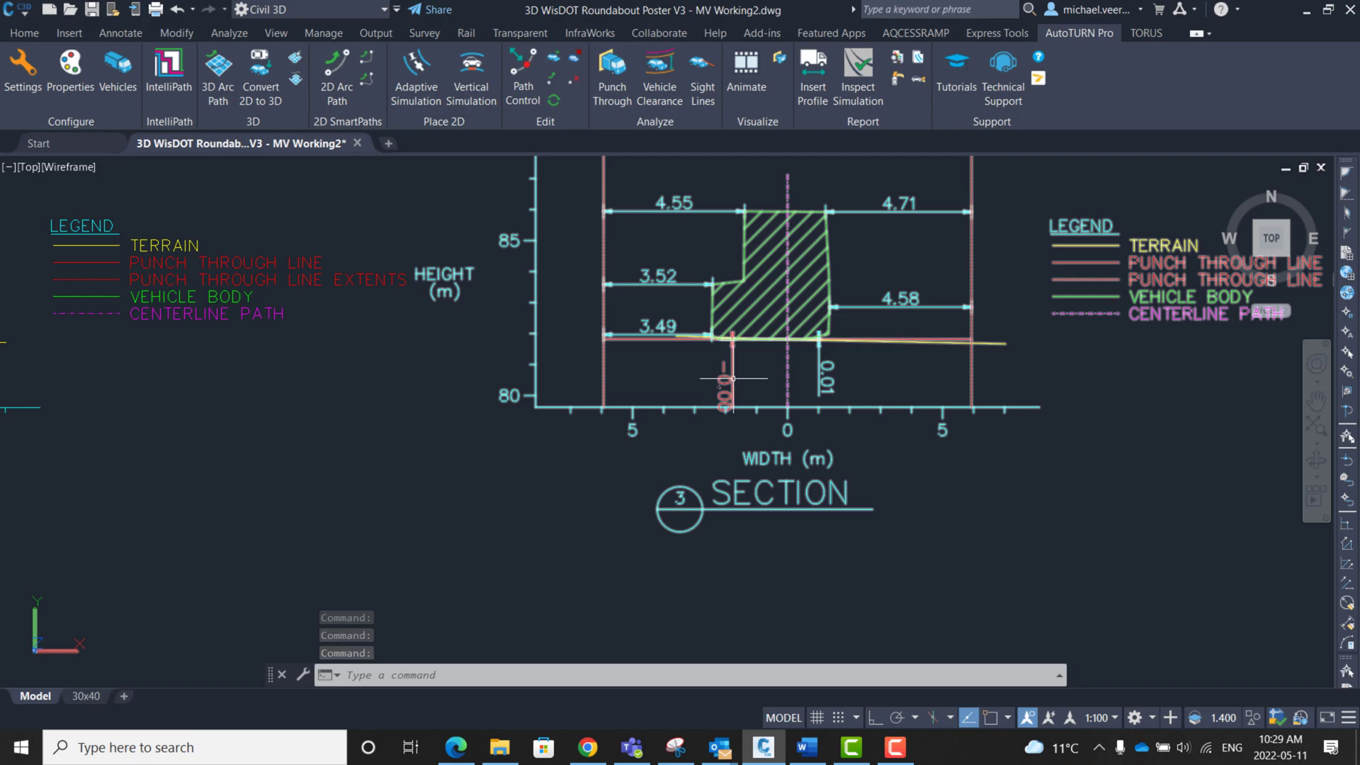
pyautogui.scroll(-6, 729, 382)
pyautogui.moveTo(779, 407)
pyautogui.mouseDown(button='middle')
pyautogui.moveTo(798, 397)
pyautogui.moveTo(808, 351)
pyautogui.mouseUp(button='middle')
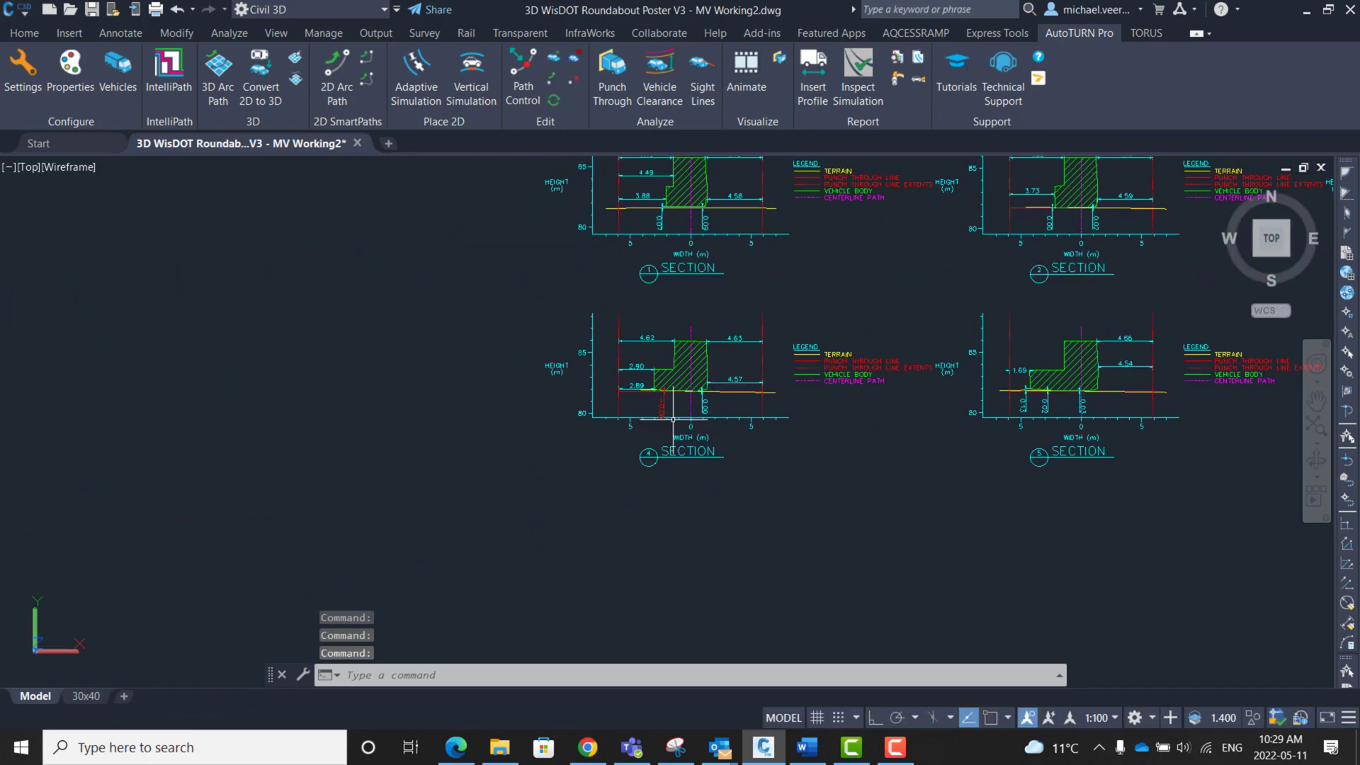
pyautogui.scroll(3, 616, 418)
pyautogui.moveTo(659, 379)
pyautogui.mouseDown(button='middle')
pyautogui.moveTo(565, 447)
pyautogui.moveTo(422, 493)
pyautogui.mouseUp(button='middle')
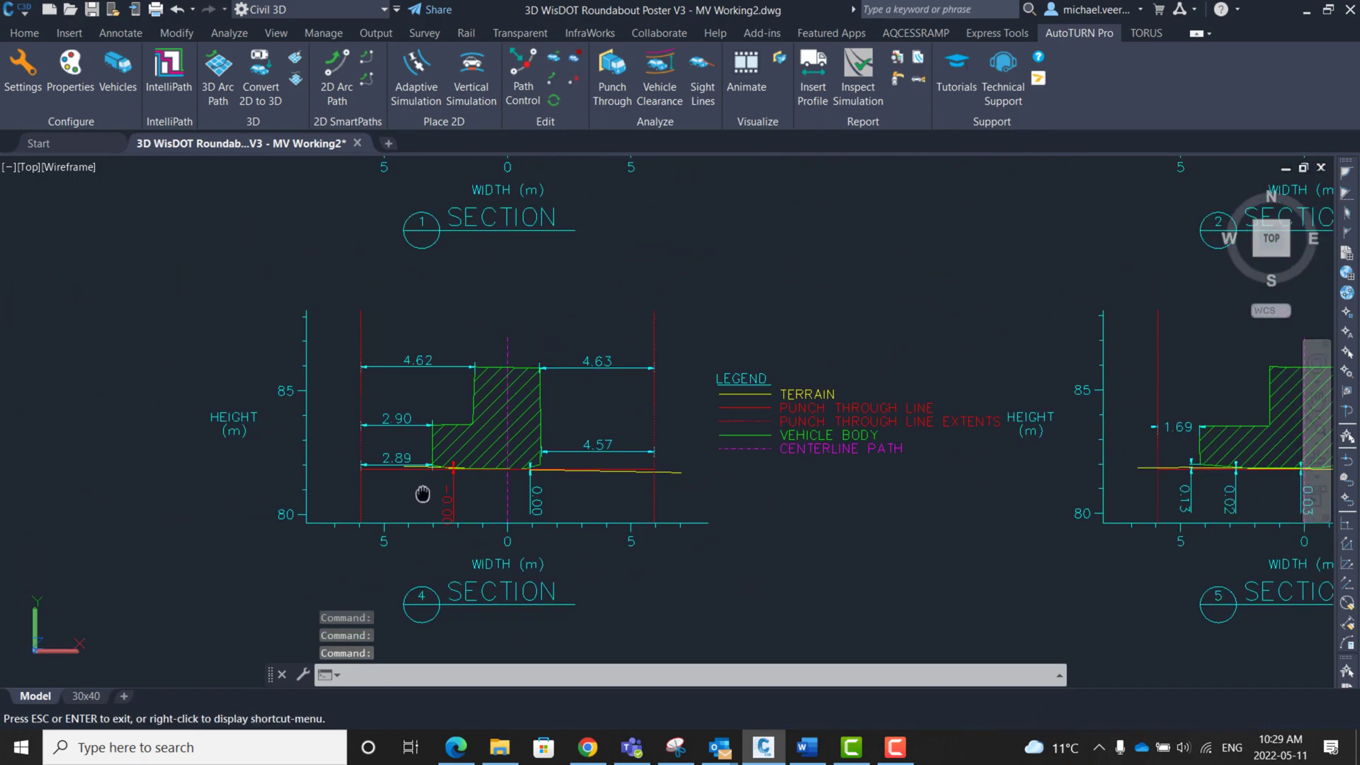
pyautogui.moveTo(854, 406)
pyautogui.mouseDown(button='middle')
pyautogui.moveTo(843, 504)
pyautogui.moveTo(870, 639)
pyautogui.mouseUp(button='middle')
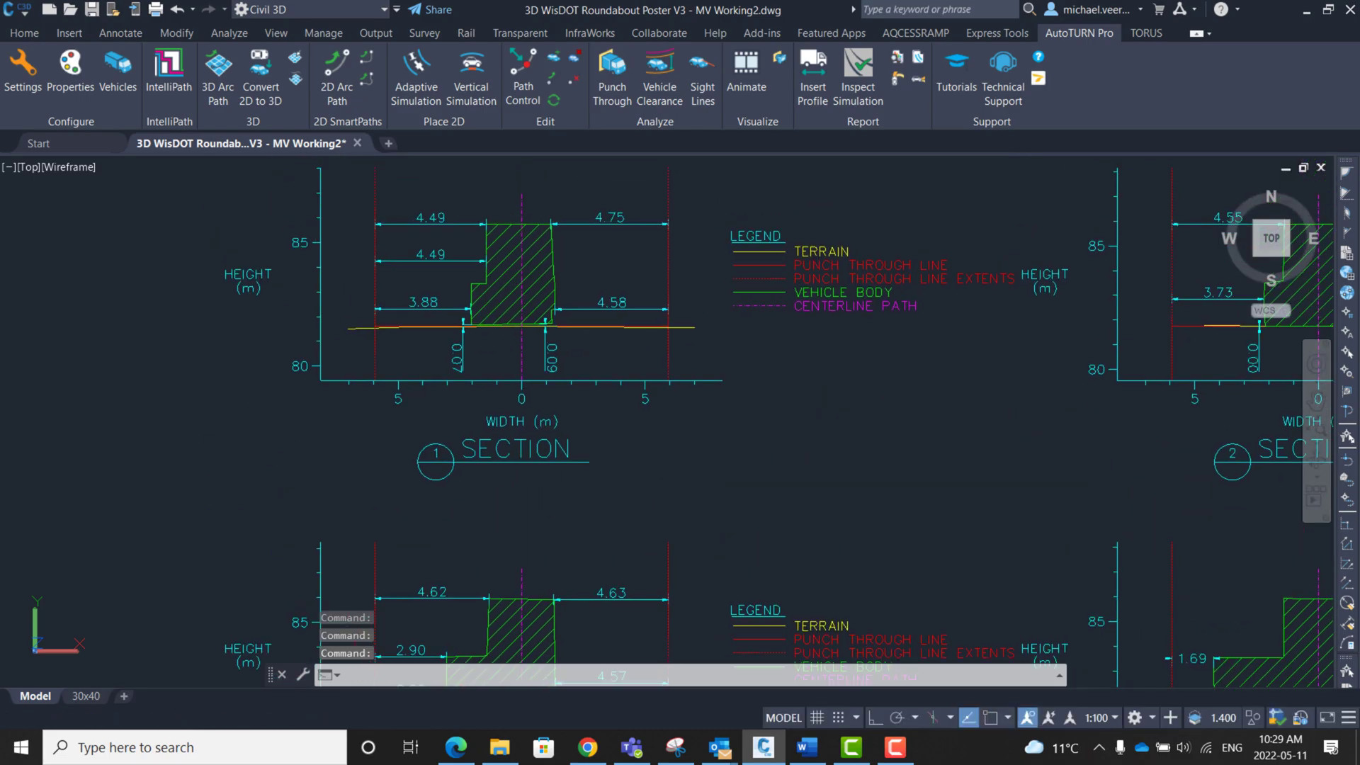
pyautogui.moveTo(711, 403)
pyautogui.mouseDown(button='middle')
pyautogui.moveTo(923, 545)
pyautogui.moveTo(974, 519)
pyautogui.moveTo(879, 472)
pyautogui.mouseUp(button='middle')
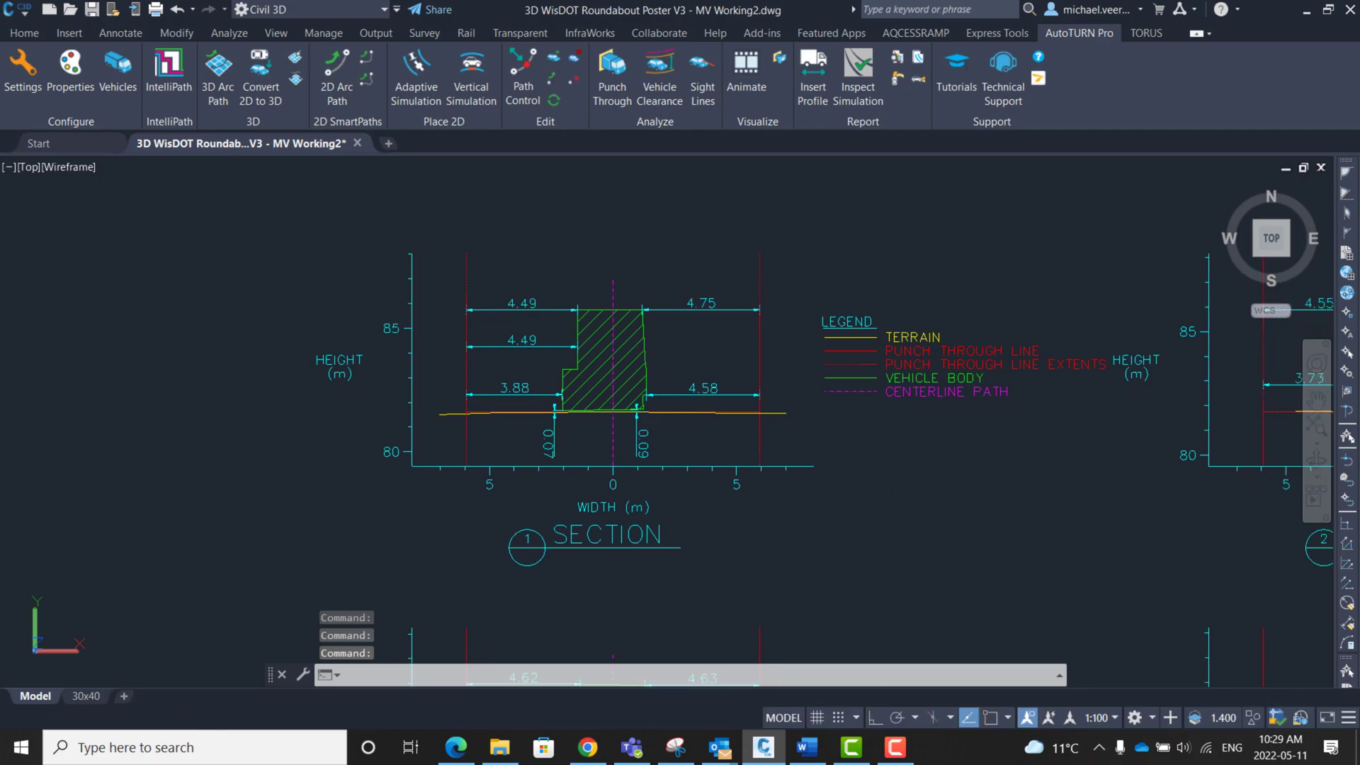
pyautogui.scroll(-2, 878, 472)
pyautogui.moveTo(1186, 528); pyautogui.dragTo(968, 373, button='middle')
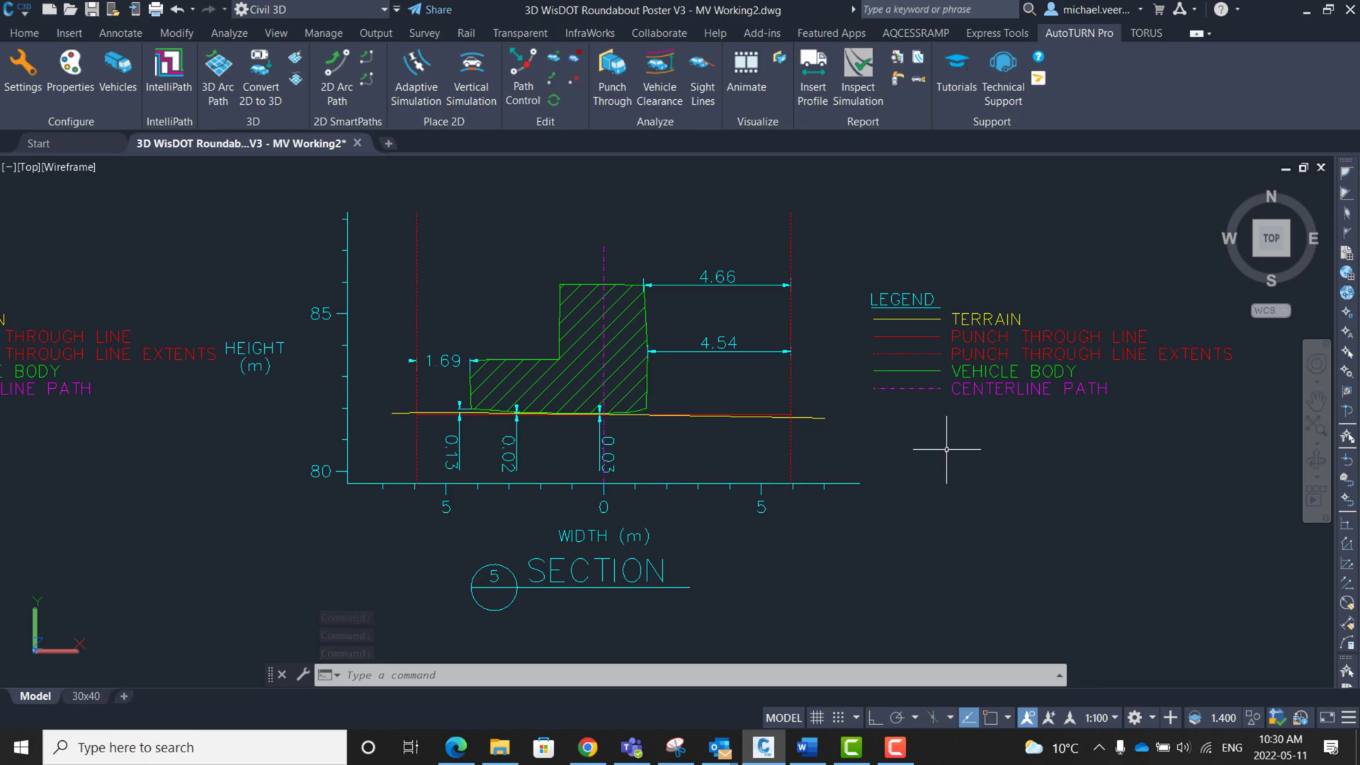
pyautogui.scroll(-2, 946, 448)
pyautogui.scroll(-2, 946, 449)
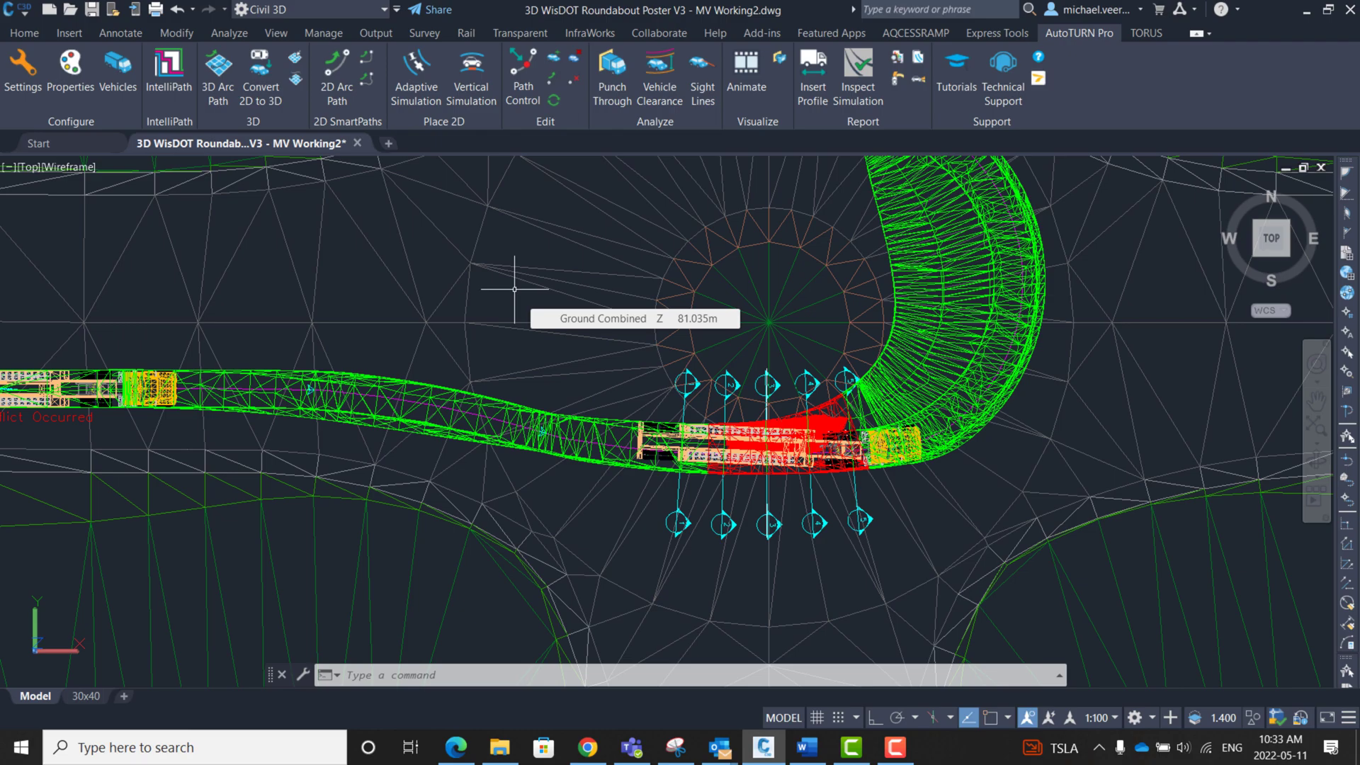
# Run Vehicle Clearance on the 3D turn simulation and analyze it along Swept Path - Left
pyautogui.click(673, 84)
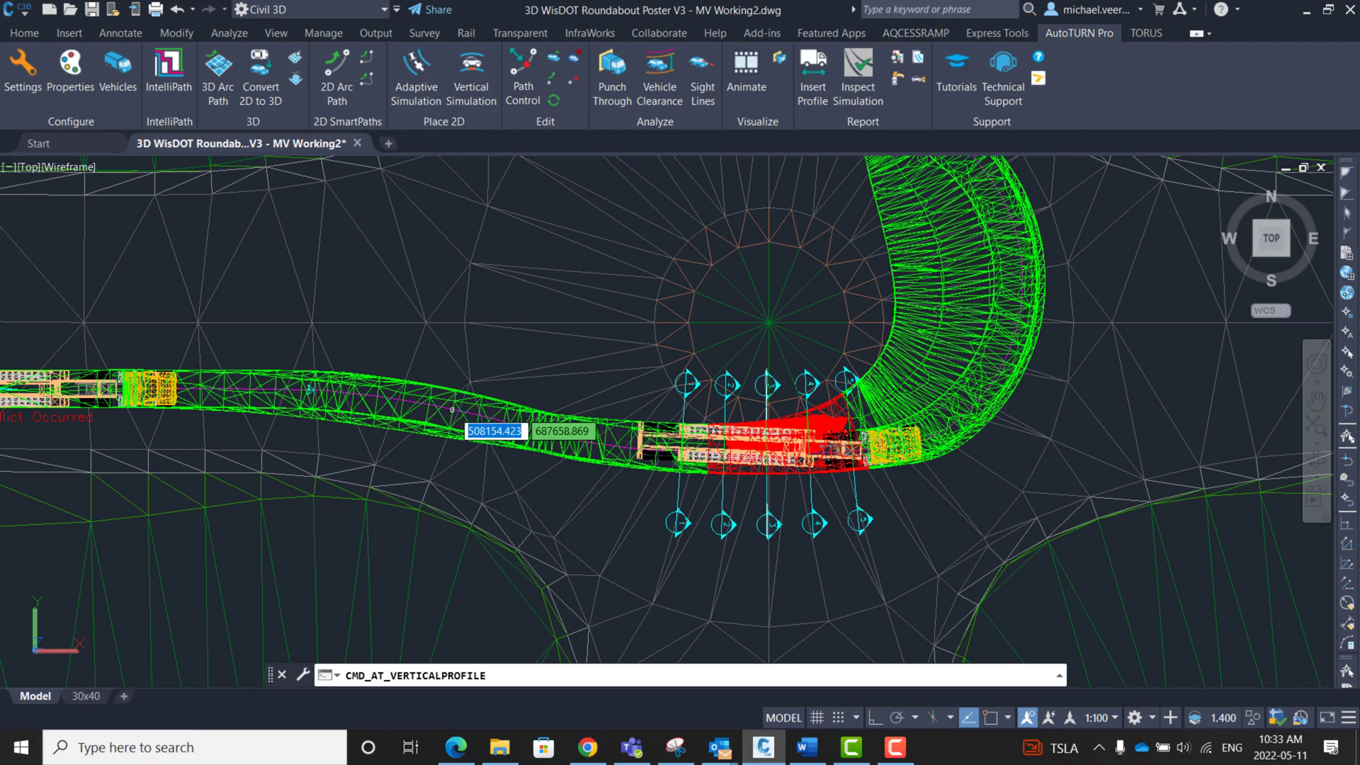
pyautogui.click(446, 409)
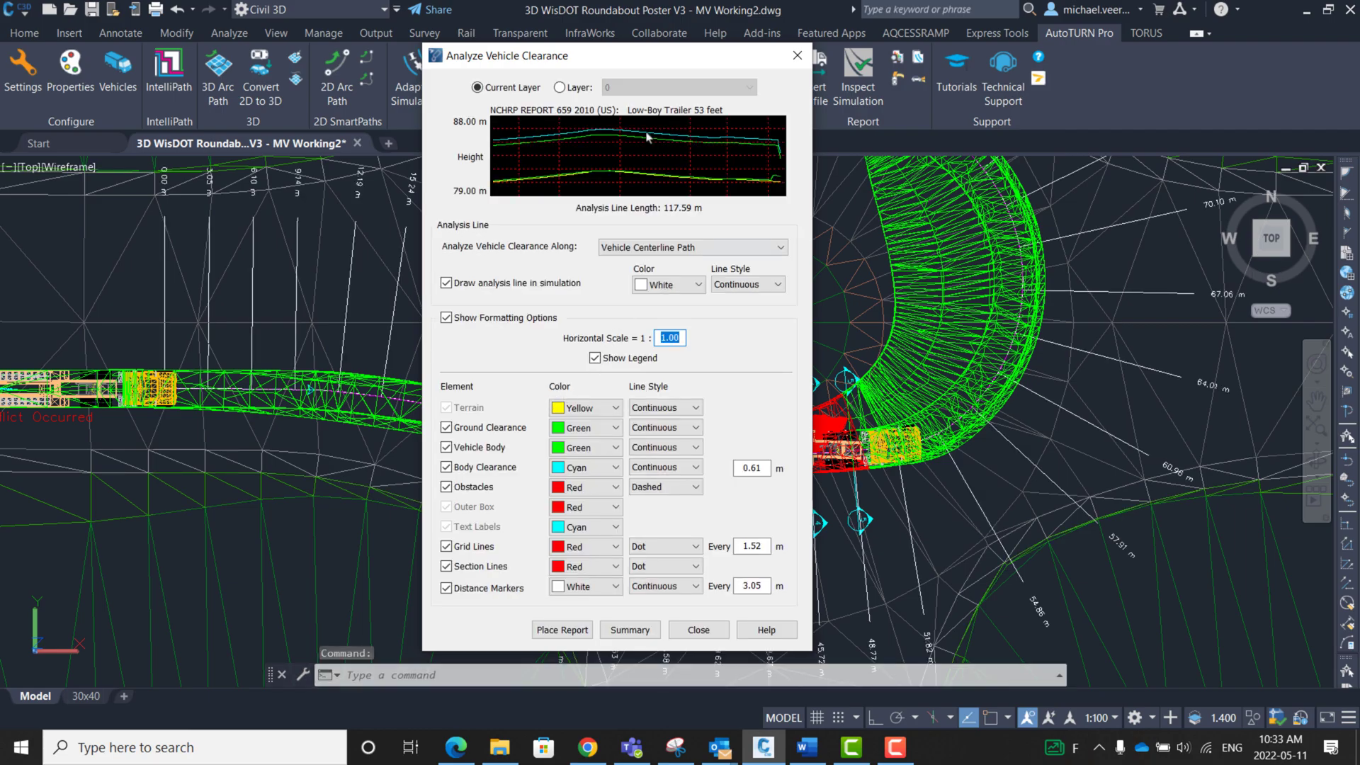
pyautogui.moveTo(633, 65); pyautogui.dragTo(329, 24)
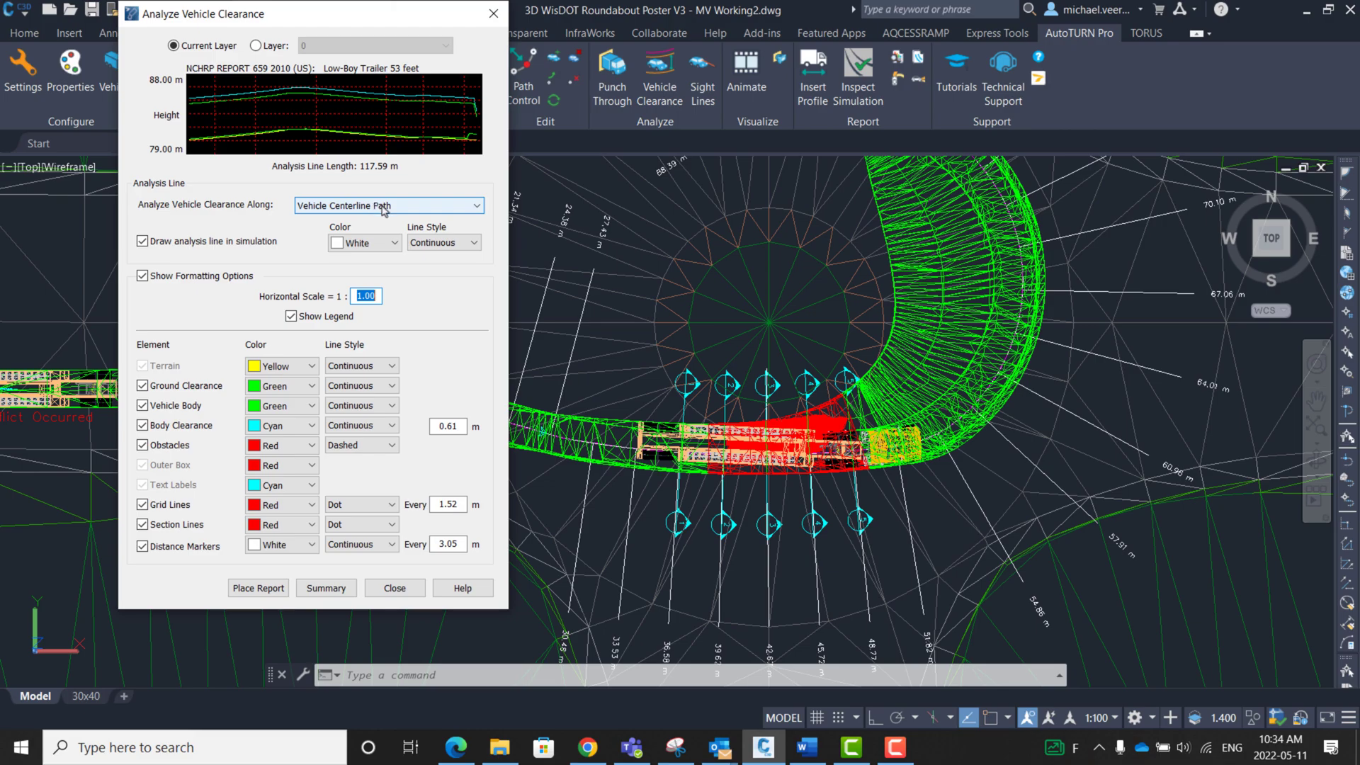
pyautogui.scroll(3, 788, 418)
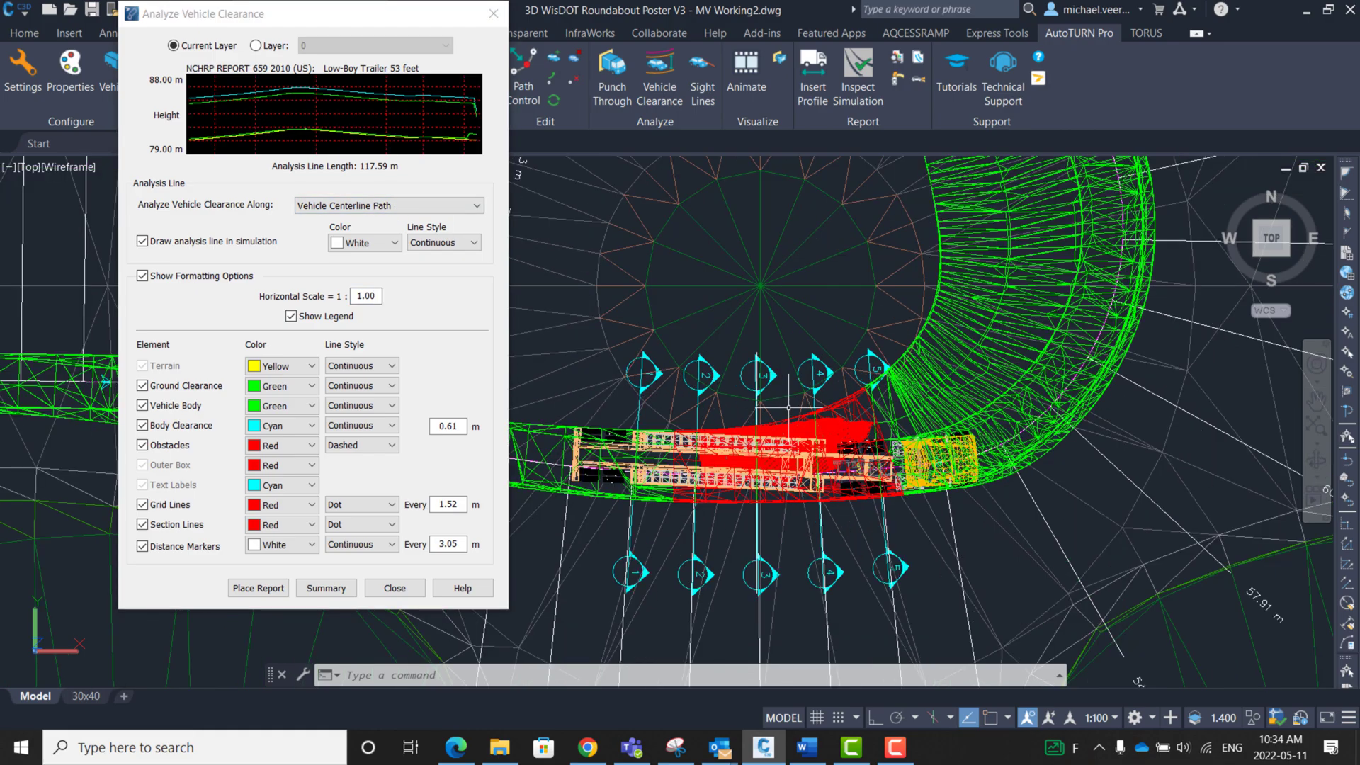
pyautogui.moveTo(788, 417); pyautogui.dragTo(937, 429, button='middle')
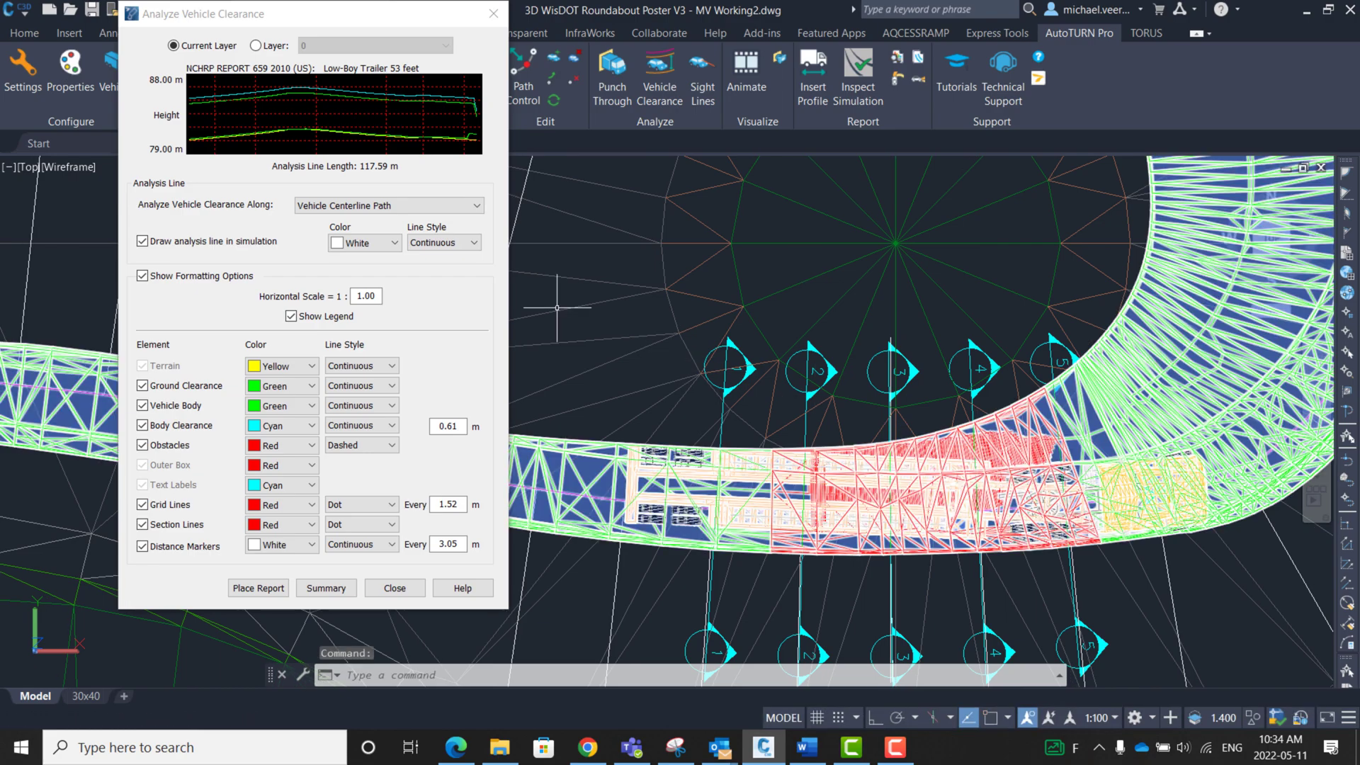
pyautogui.click(383, 206)
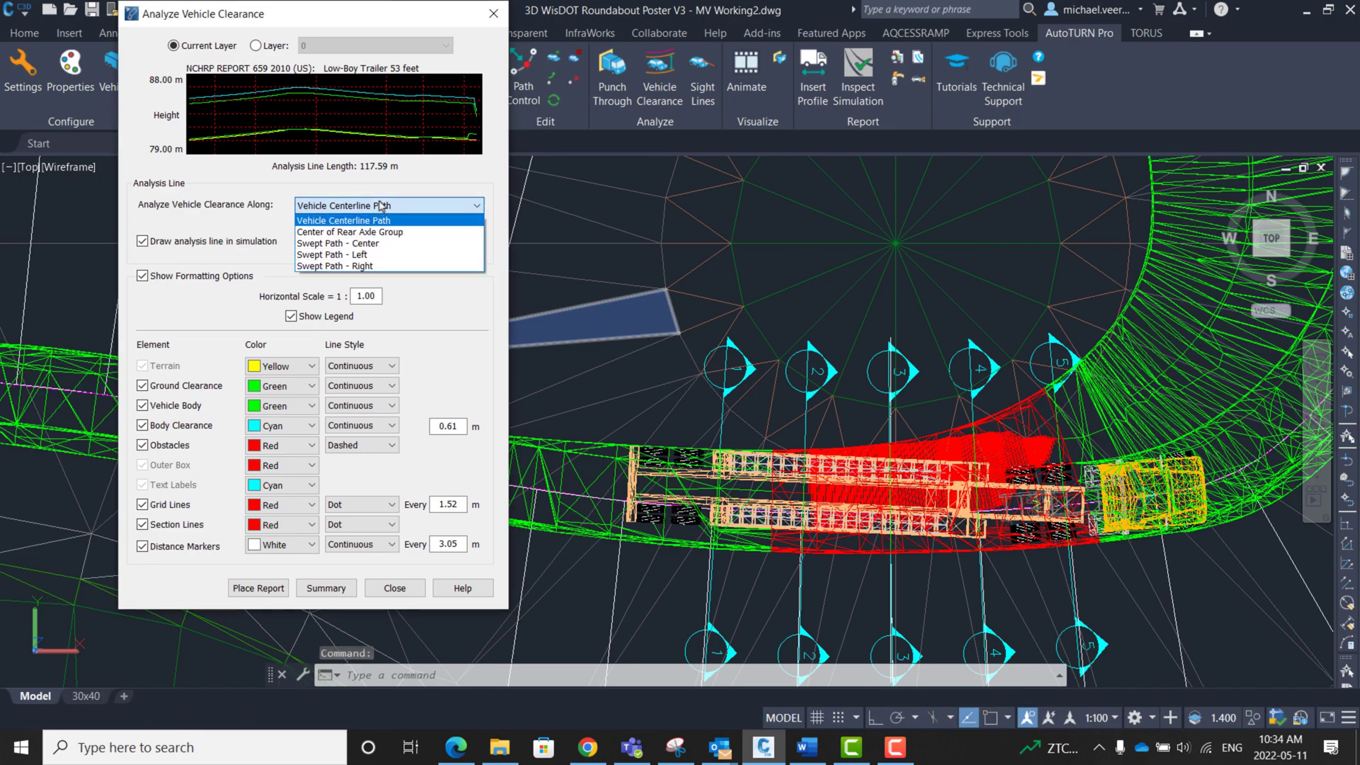
pyautogui.click(385, 255)
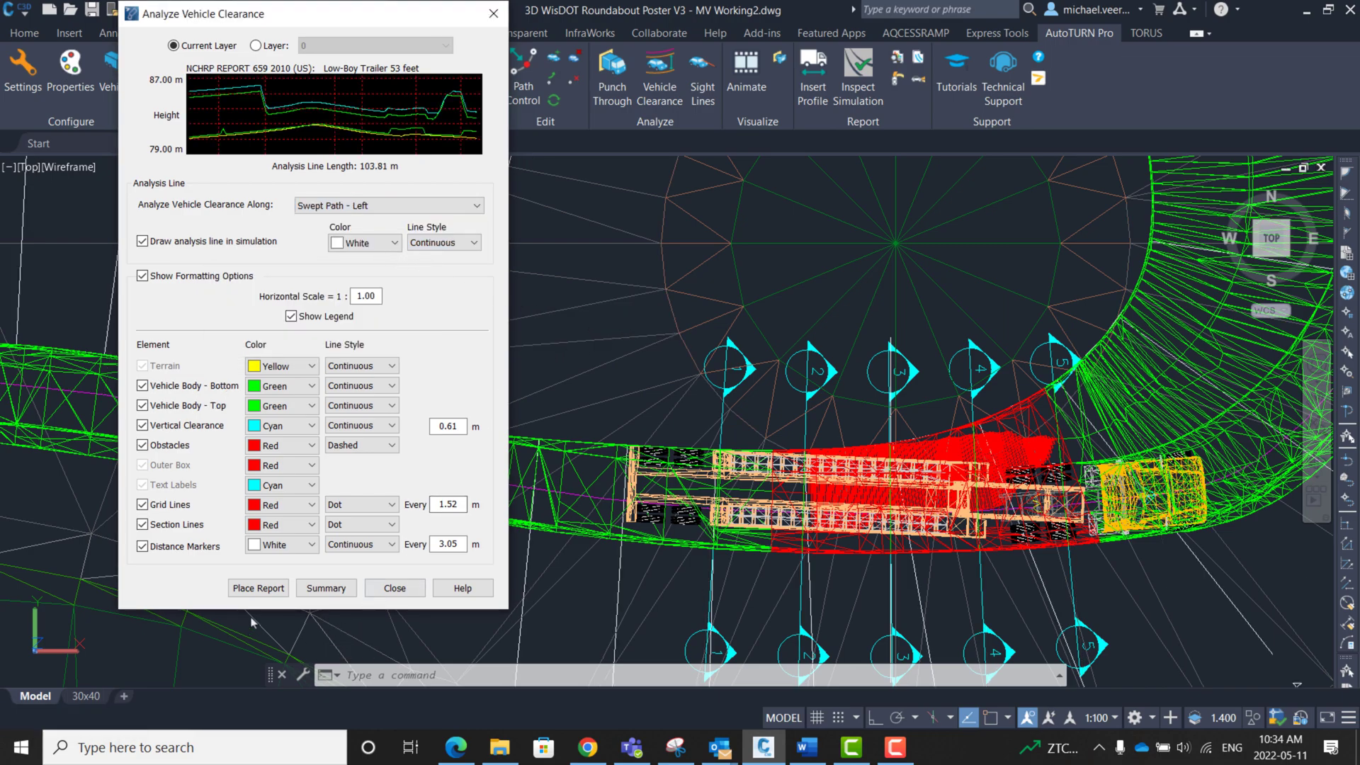
# Place the vehicle clearance report in the empty area below the punch-through cross sections
pyautogui.click(258, 588)
pyautogui.scroll(-5, 892, 425)
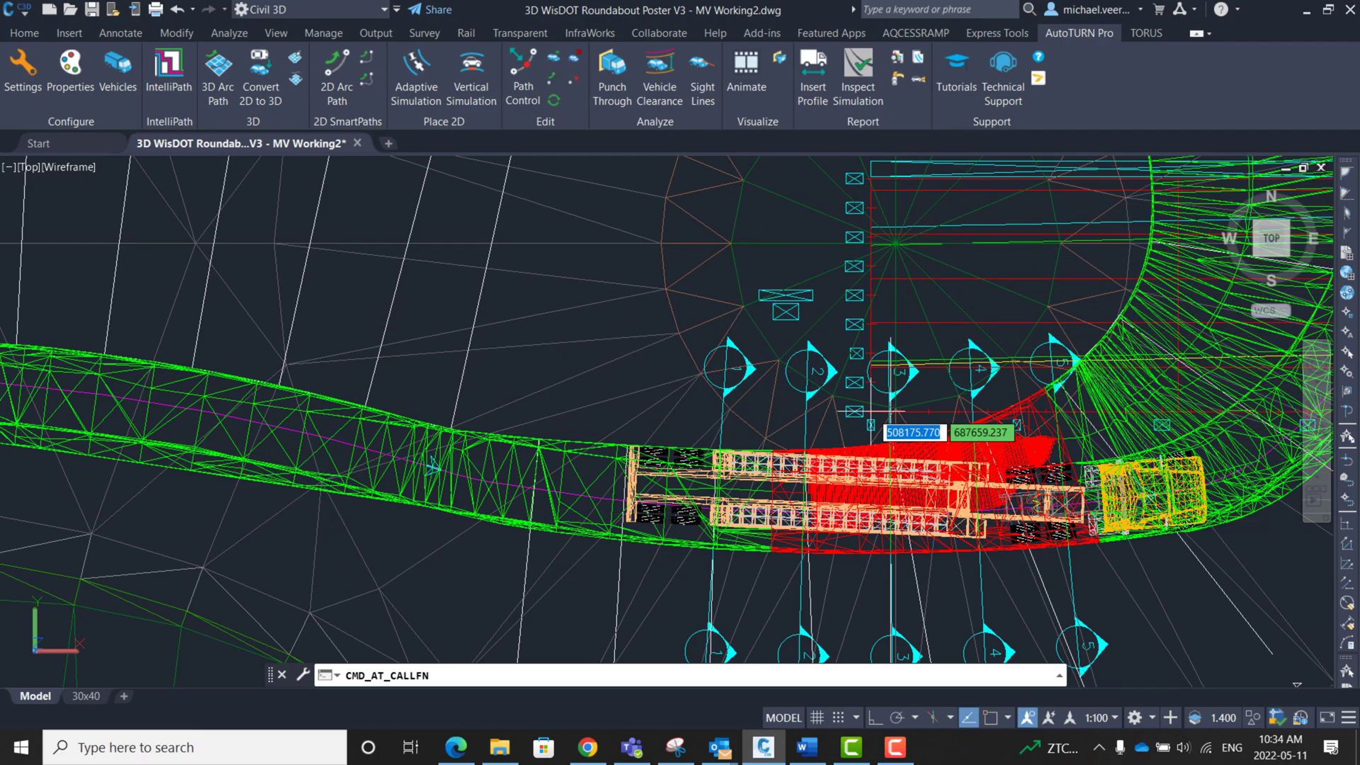
pyautogui.moveTo(1005, 376); pyautogui.dragTo(116, 470, button='middle')
pyautogui.moveTo(807, 295); pyautogui.dragTo(36, 644, button='middle')
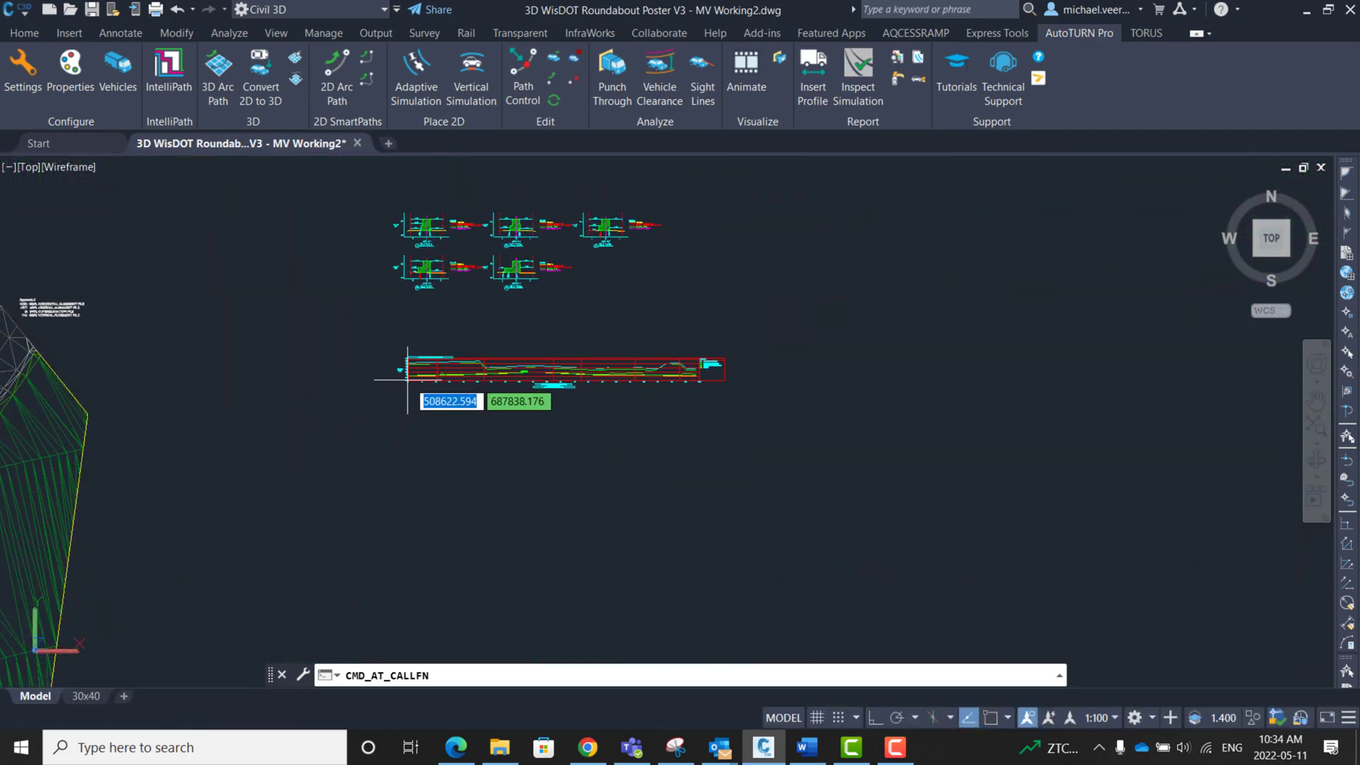
pyautogui.click(405, 381)
# Examine the distance markers along the red conflict zone south of the roundabout's central island
pyautogui.moveTo(320, 480); pyautogui.dragTo(1109, 326, button='middle')
pyautogui.moveTo(388, 536); pyautogui.dragTo(1030, 302, button='middle')
pyautogui.scroll(10, 616, 522)
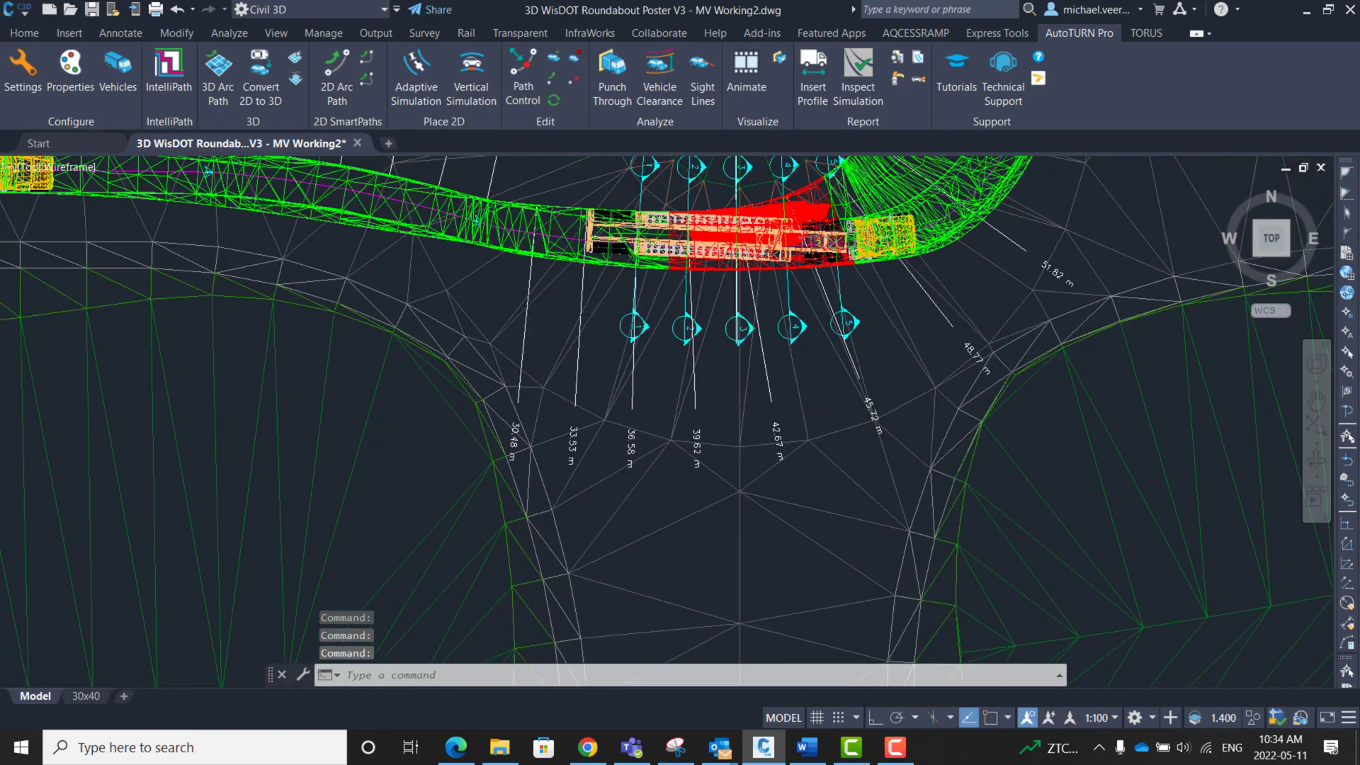
pyautogui.scroll(-4, 681, 550)
pyautogui.press('Escape')
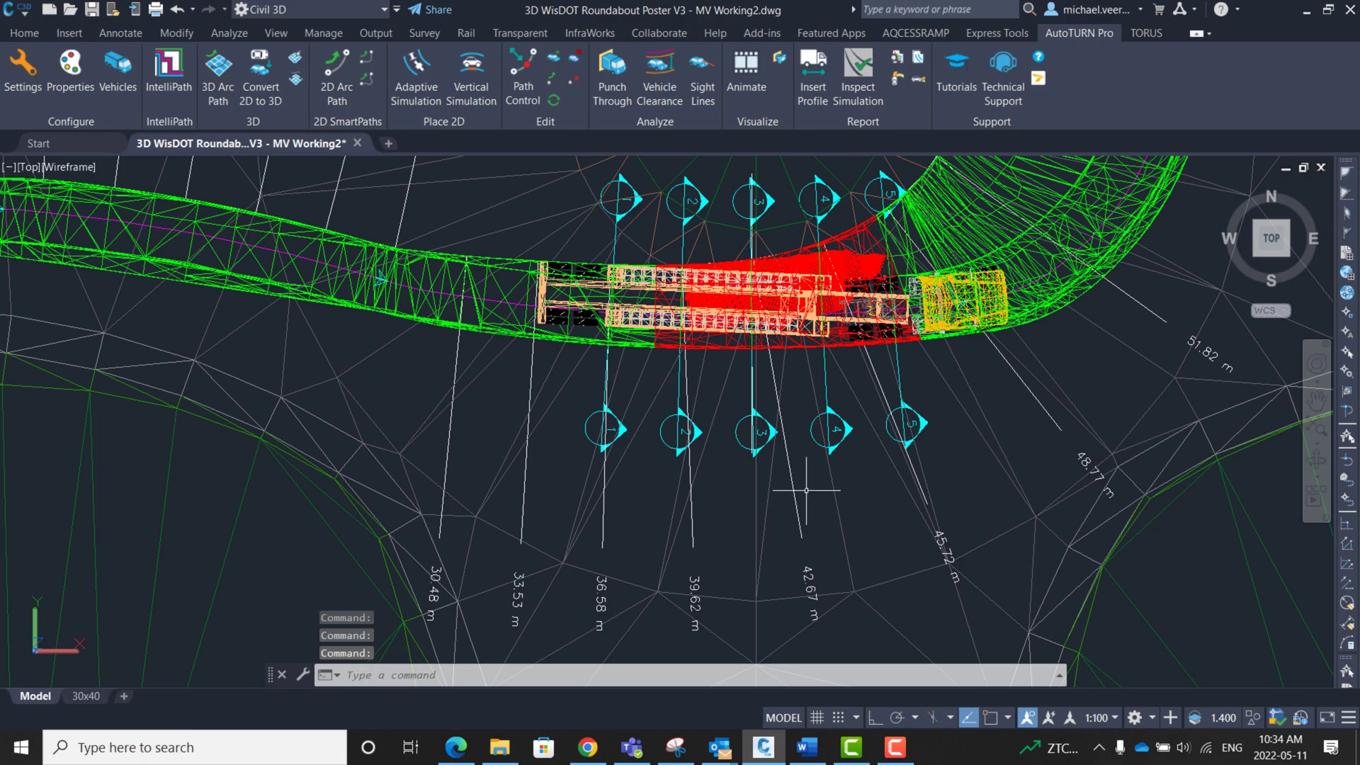
pyautogui.scroll(2, 849, 390)
pyautogui.scroll(-5, 850, 390)
# Examine the vehicle clearance report, comparing the vehicle body and terrain lines at the marked conflict and checking the legend
pyautogui.moveTo(962, 357); pyautogui.dragTo(29, 529, button='middle')
pyautogui.moveTo(1012, 283); pyautogui.dragTo(364, 527, button='middle')
pyautogui.scroll(-3, 365, 527)
pyautogui.scroll(-4, 880, 333)
pyautogui.moveTo(880, 333); pyautogui.dragTo(290, 467, button='middle')
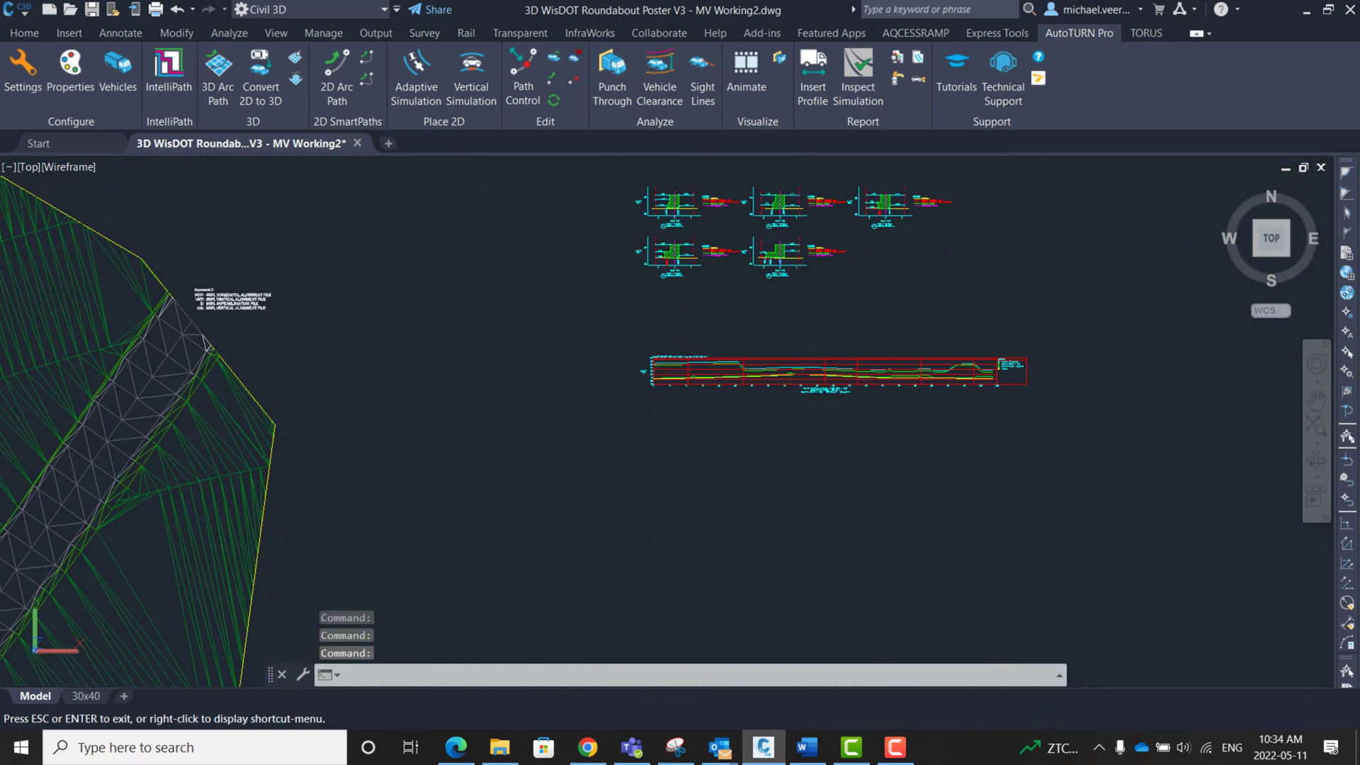
pyautogui.scroll(3, 761, 431)
pyautogui.scroll(4, 690, 388)
pyautogui.moveTo(596, 268); pyautogui.dragTo(425, 398, button='middle')
pyautogui.scroll(3, 800, 368)
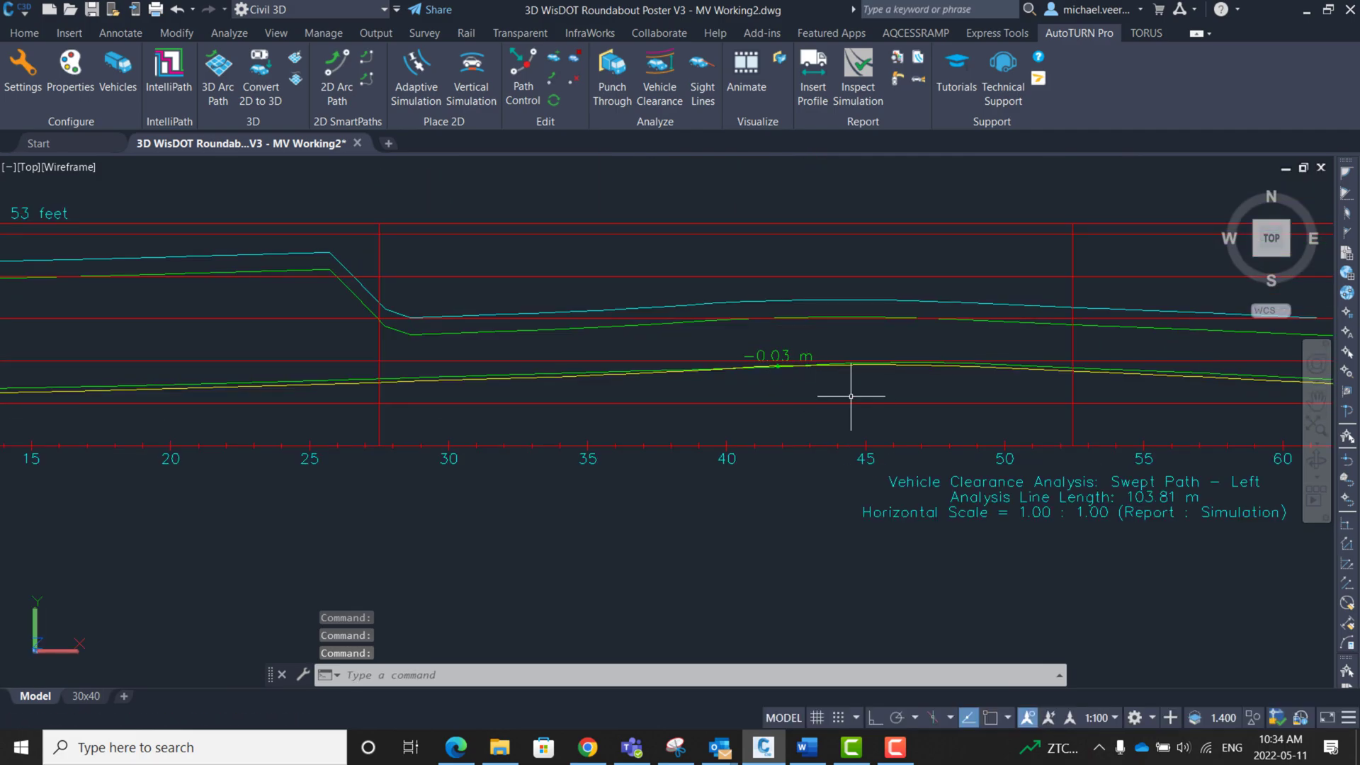
pyautogui.moveTo(851, 396); pyautogui.dragTo(748, 408, button='middle')
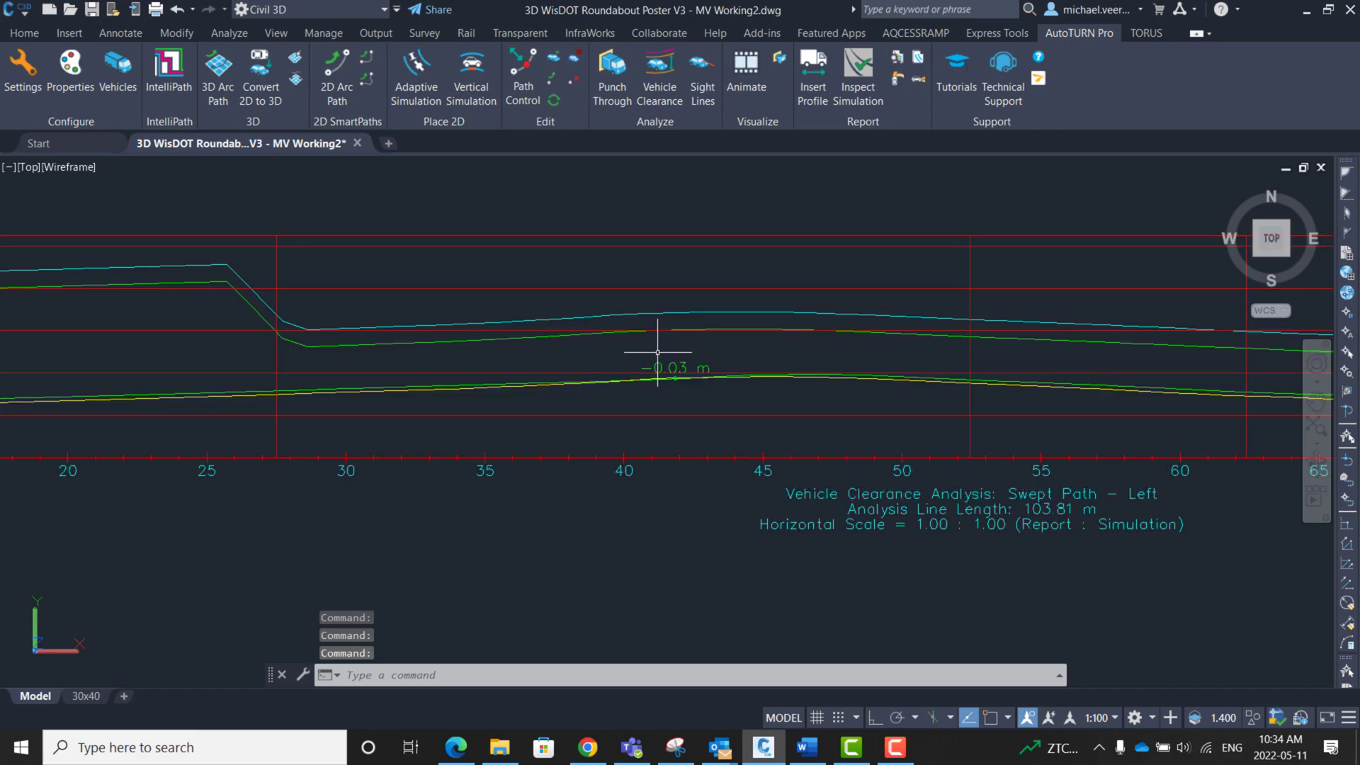
pyautogui.moveTo(659, 349); pyautogui.dragTo(474, 367, button='middle')
pyautogui.scroll(-6, 475, 367)
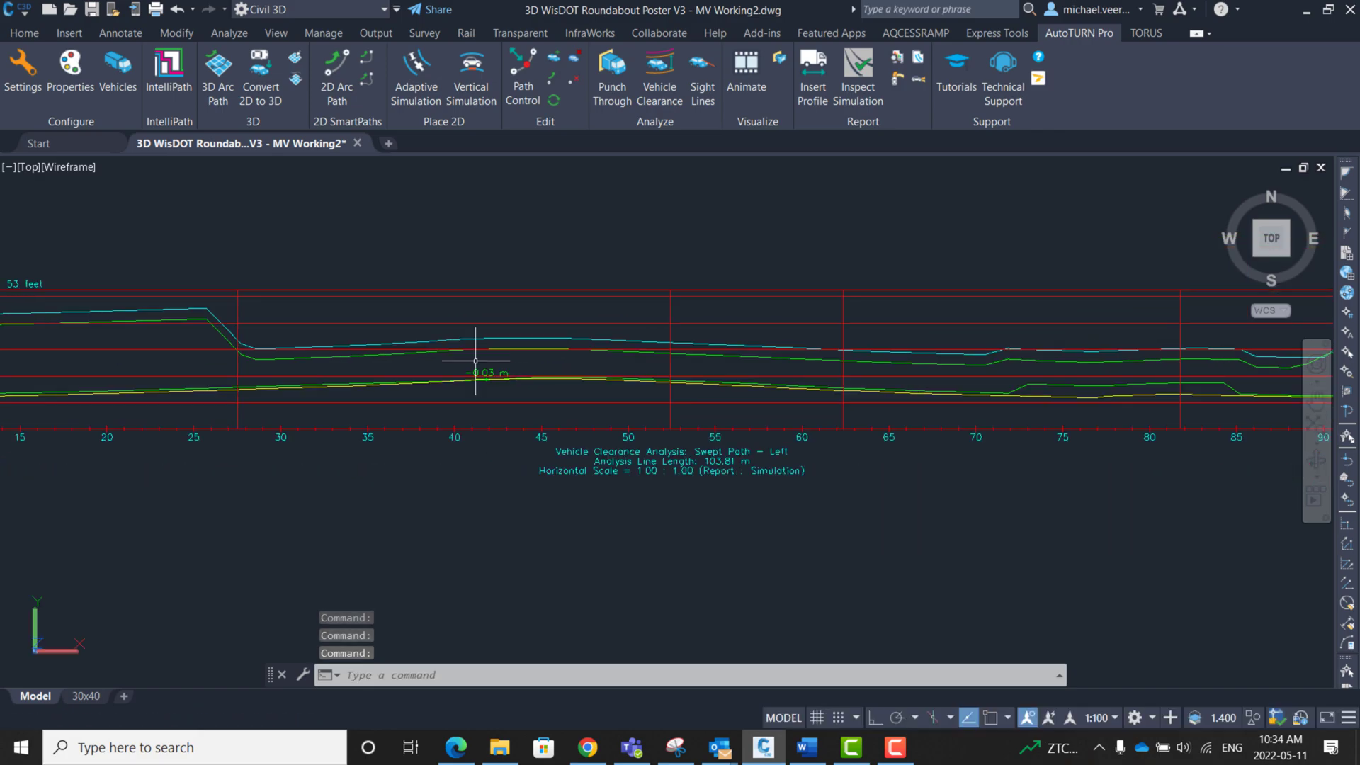
pyautogui.scroll(3, 551, 352)
pyautogui.scroll(5, 883, 374)
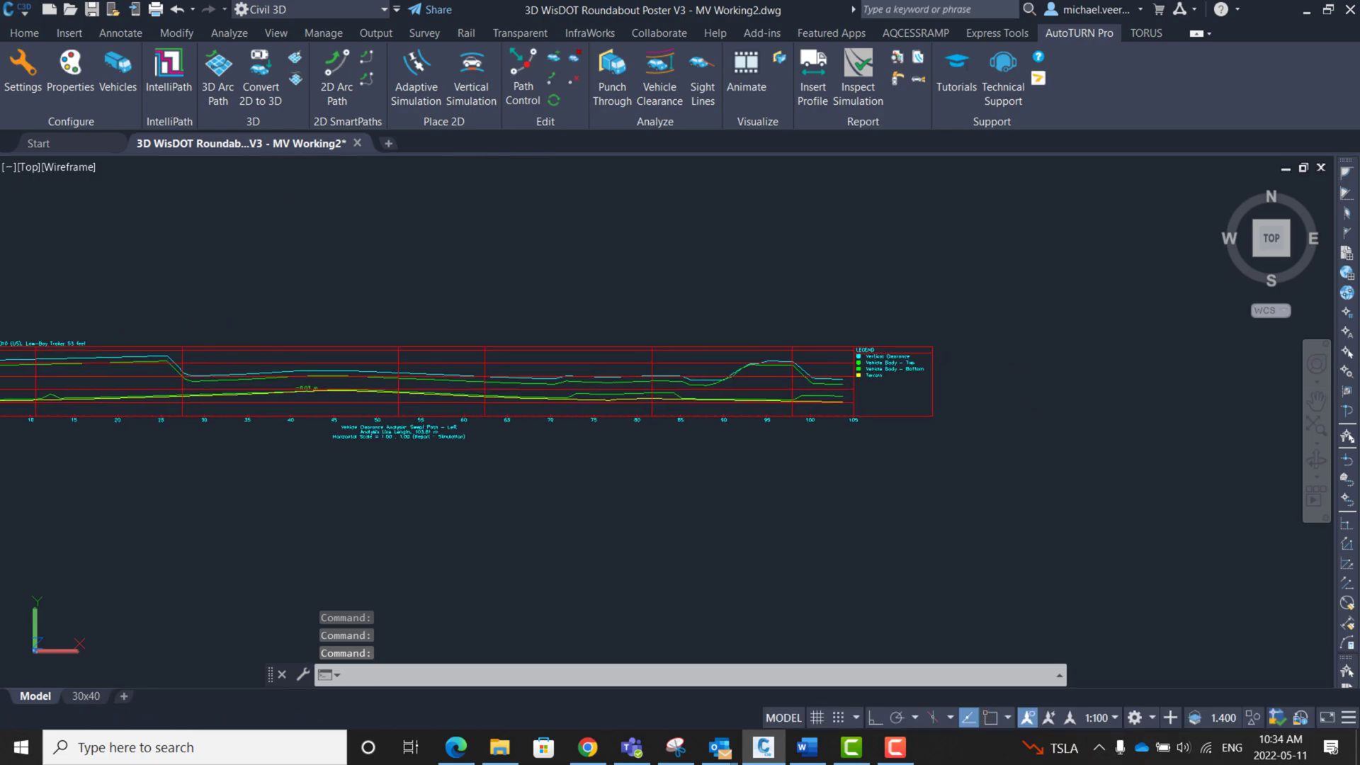
pyautogui.moveTo(710, 361)
pyautogui.mouseDown(button='middle')
pyautogui.moveTo(730, 374)
pyautogui.moveTo(1021, 375)
pyautogui.mouseUp(button='middle')
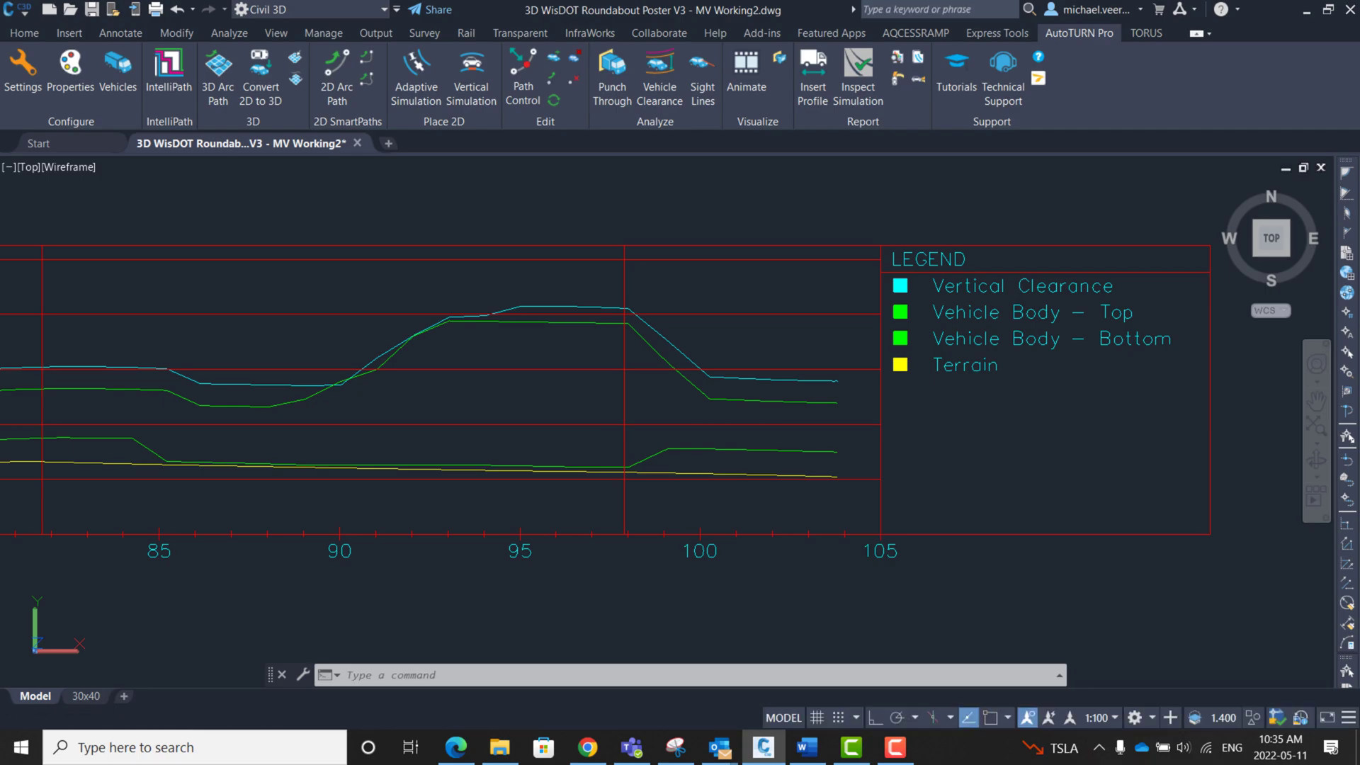
pyautogui.scroll(-2, 1021, 376)
pyautogui.moveTo(585, 406); pyautogui.dragTo(1272, 422, button='middle')
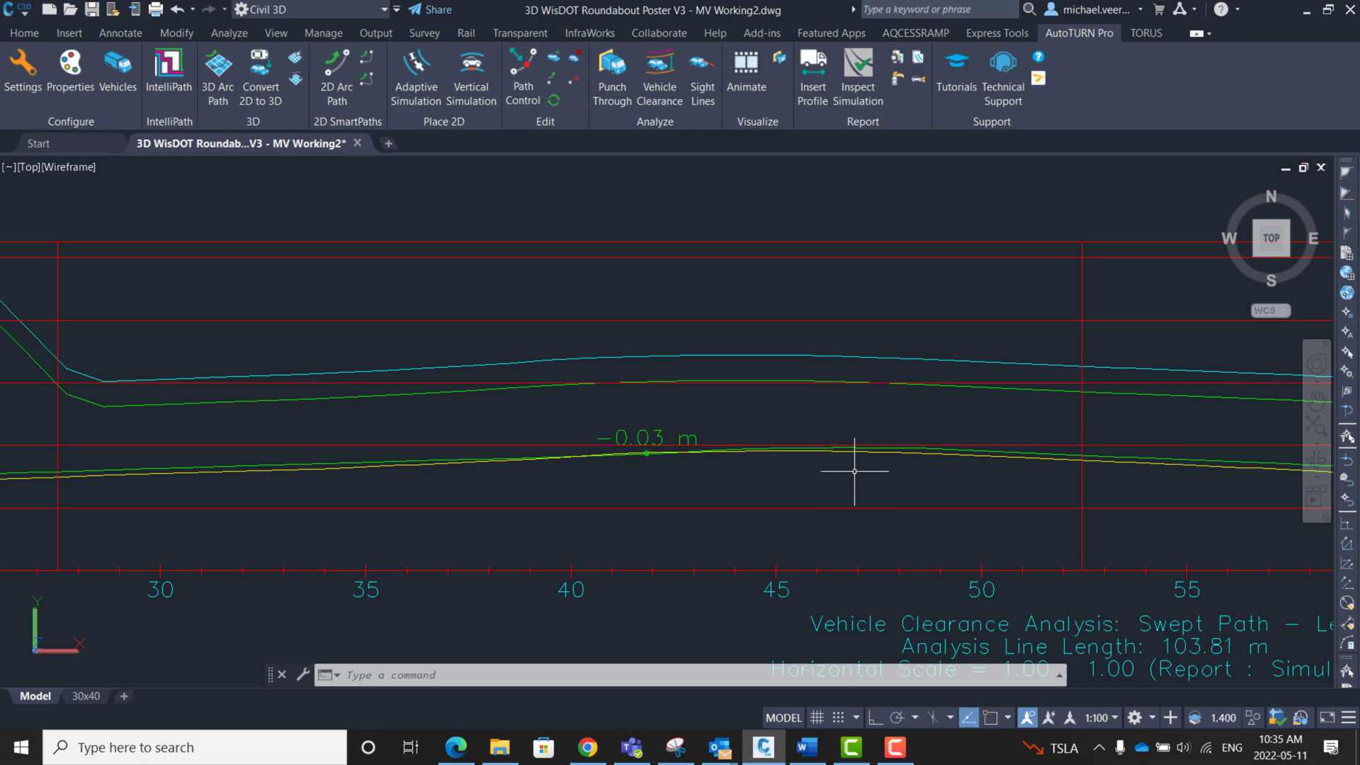
# Return to the roundabout and view the whole turn simulation with its distance markers
pyautogui.scroll(-8, 854, 471)
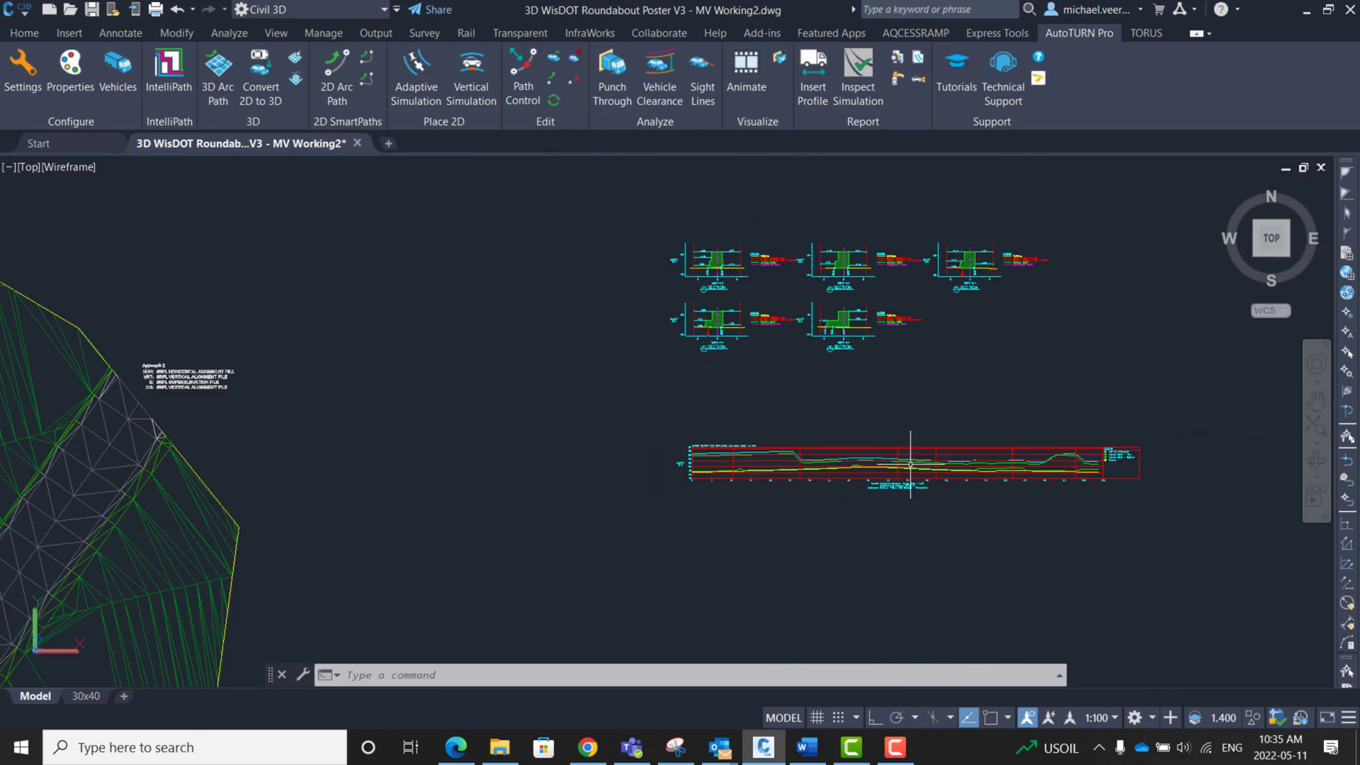
pyautogui.moveTo(665, 494); pyautogui.dragTo(904, 449, button='middle')
pyautogui.scroll(6, 319, 531)
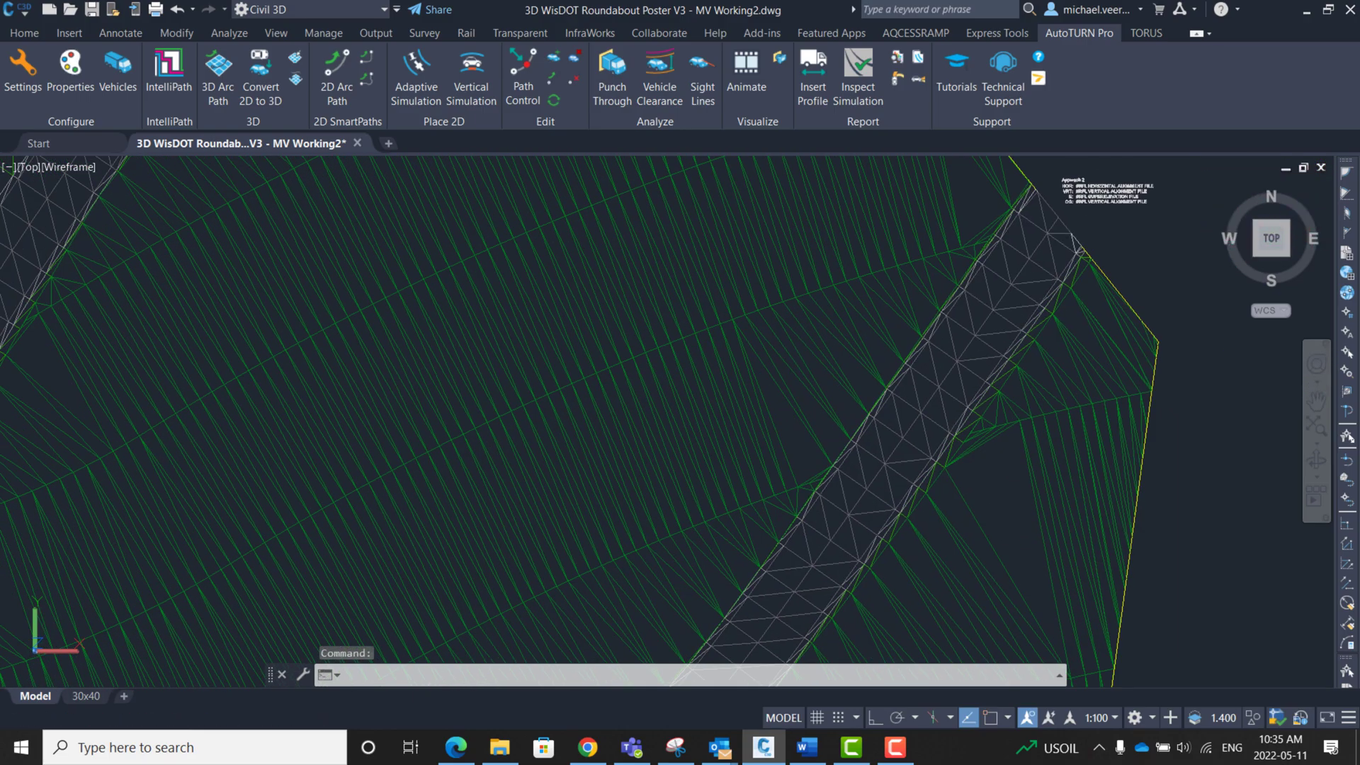
pyautogui.moveTo(472, 559)
pyautogui.mouseDown(button='middle')
pyautogui.moveTo(692, 376)
pyautogui.moveTo(843, 291)
pyautogui.mouseUp(button='middle')
pyautogui.scroll(6, 480, 481)
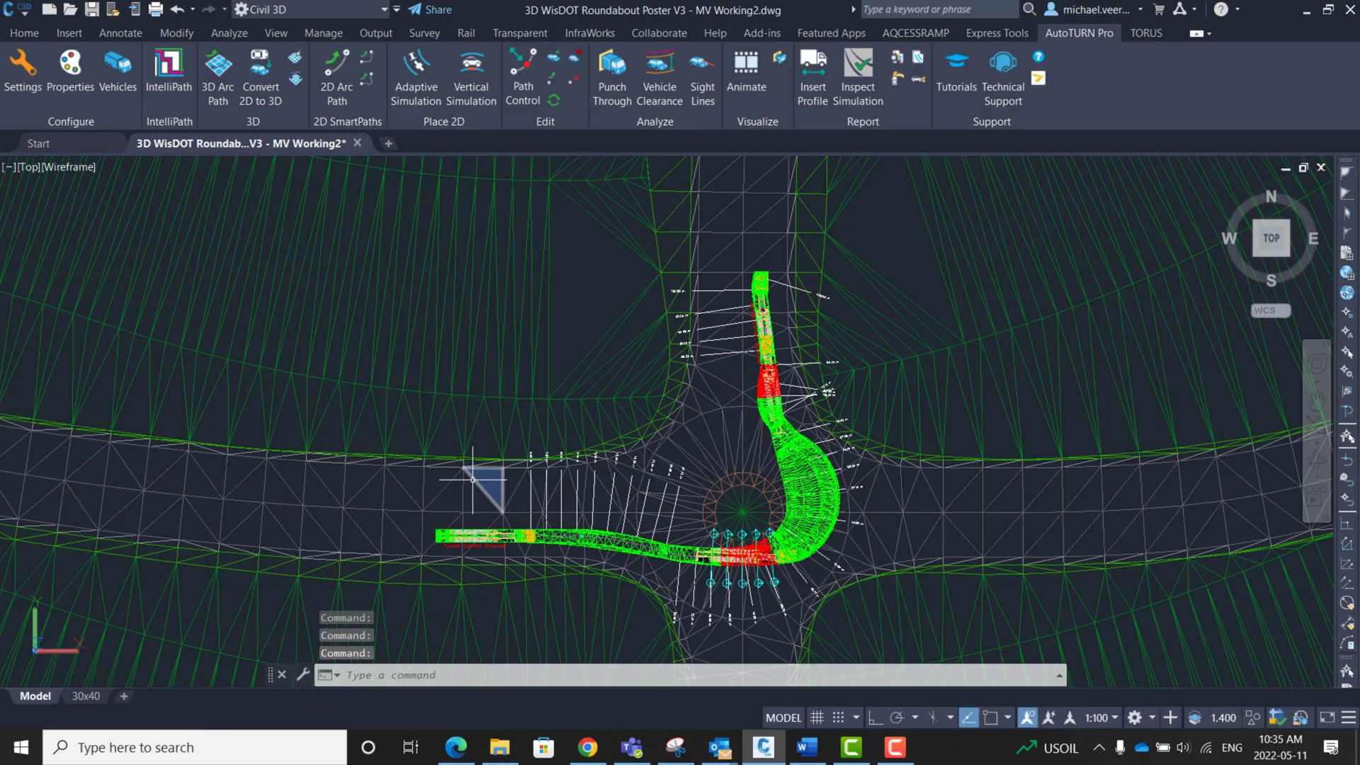
pyautogui.scroll(-3, 511, 388)
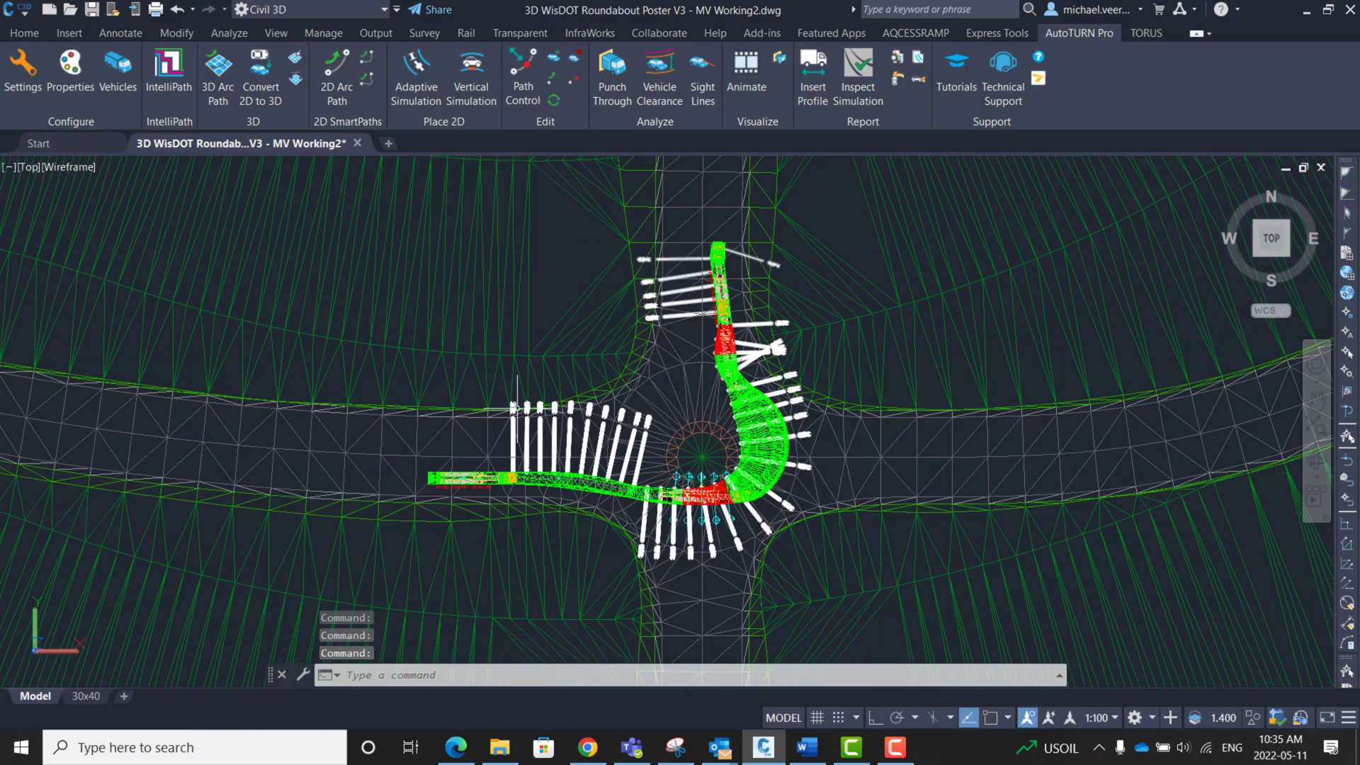